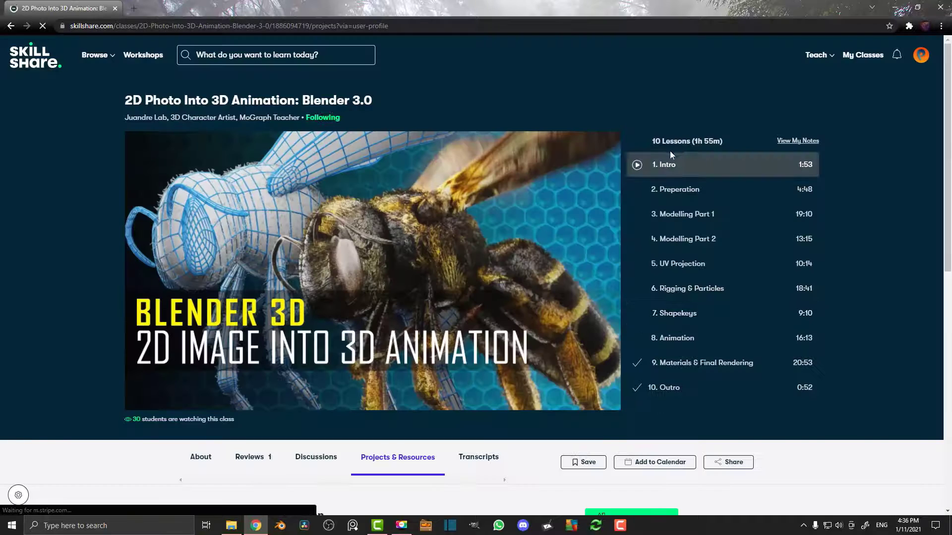
Play the Intro lesson of the 2D Photo Into 3D Animation class and skip forward through its preview
{"action": "left_click", "coordinate": [675, 165]}
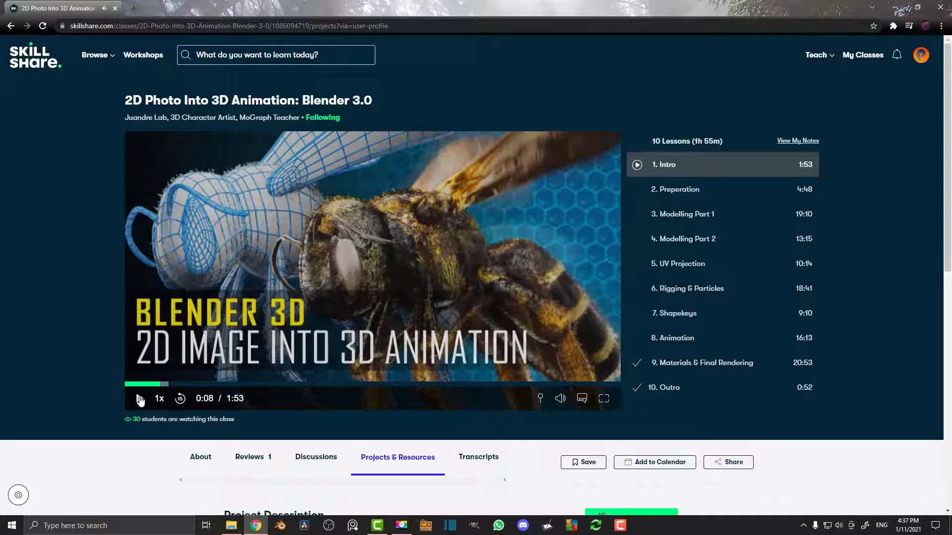
{"action": "left_click", "coordinate": [160, 398]}
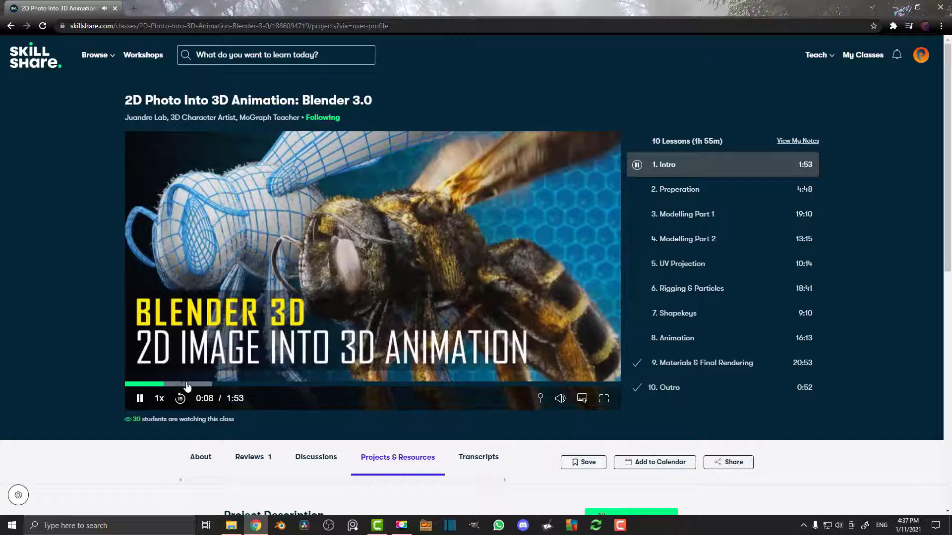
{"action": "left_click", "coordinate": [199, 384]}
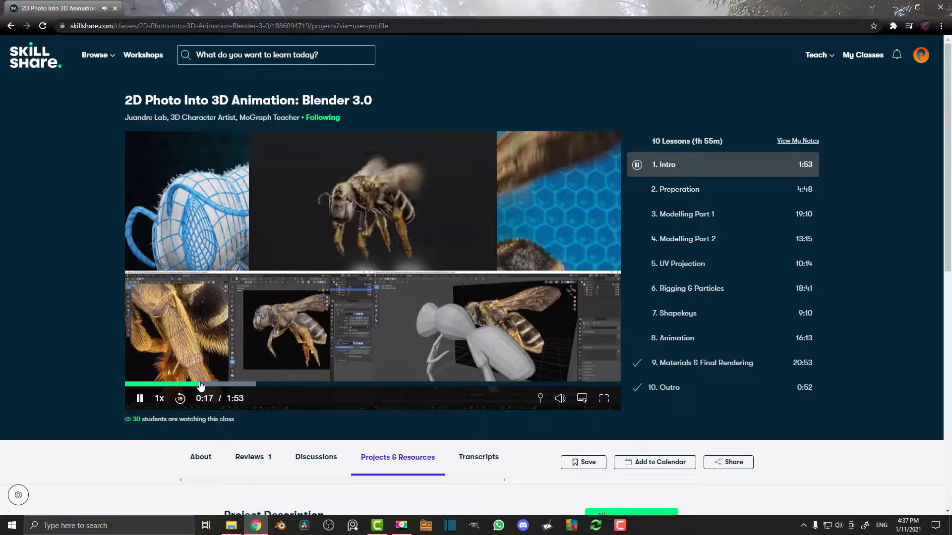
{"action": "left_click", "coordinate": [260, 385]}
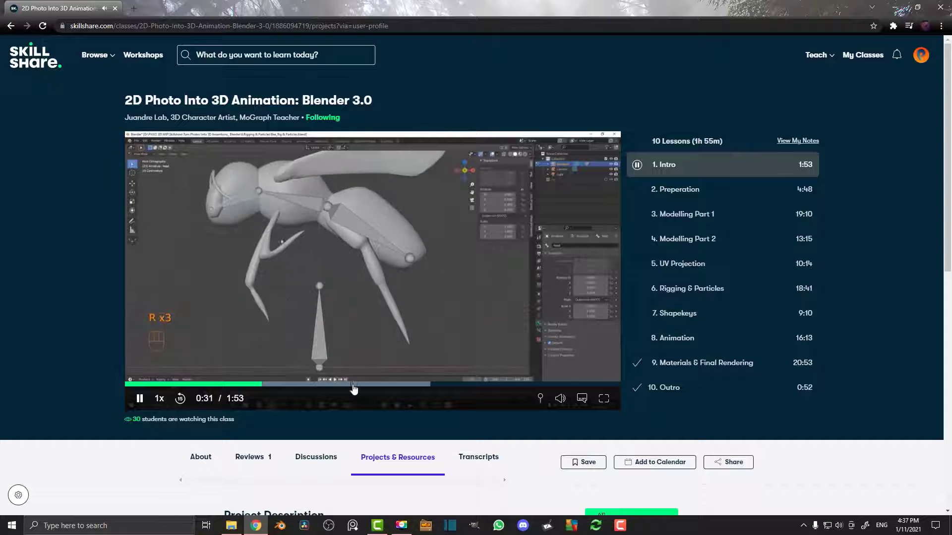
{"action": "left_click", "coordinate": [349, 385]}
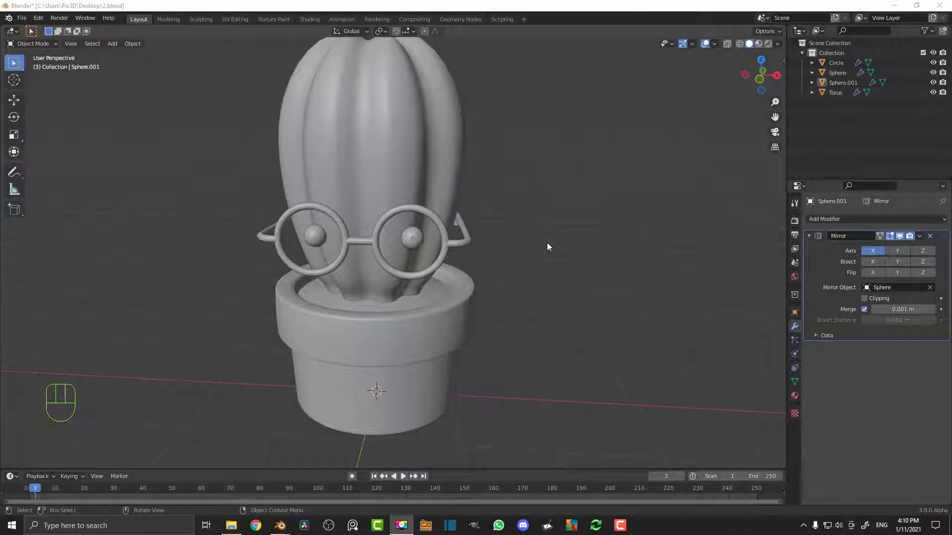
Add a mesh plane beneath the potted cactus and scale it up into a large floor
{"action": "middle_click_drag", "start_coordinate": [548, 247], "coordinate": [521, 268]}
{"action": "scroll", "coordinate": [520, 267], "scroll_direction": "down", "scroll_amount": 1}
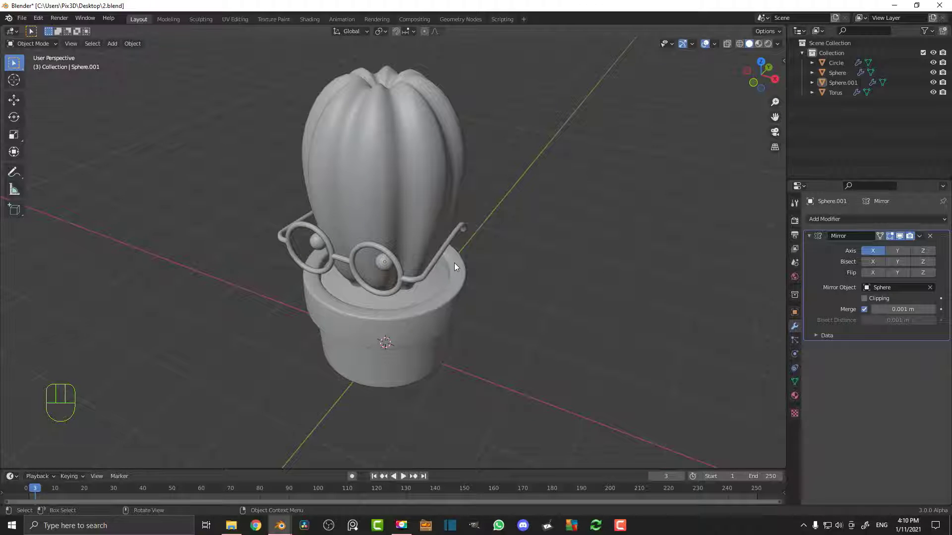
{"action": "middle_click_drag", "start_coordinate": [449, 243], "coordinate": [444, 245]}
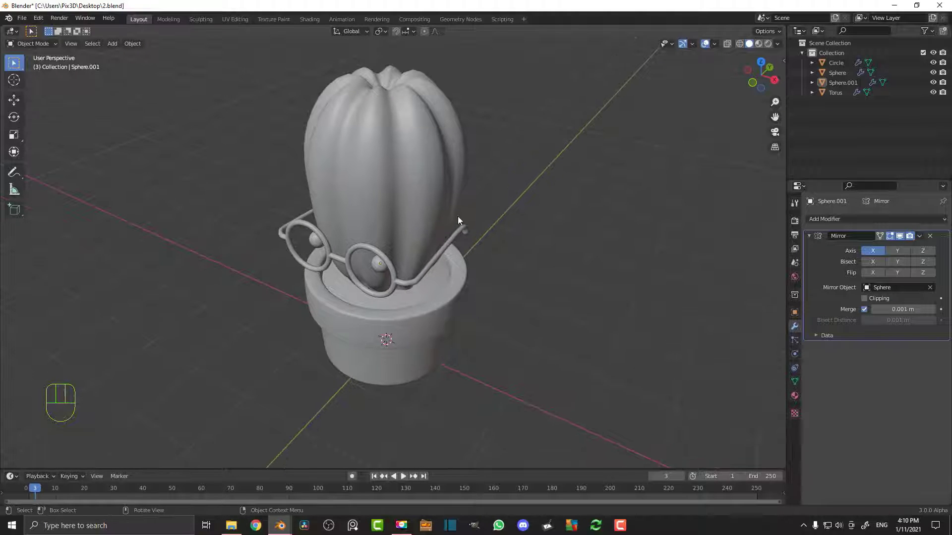
{"action": "key", "text": "shift+a"}
{"action": "mouse_move", "coordinate": [450, 228]}
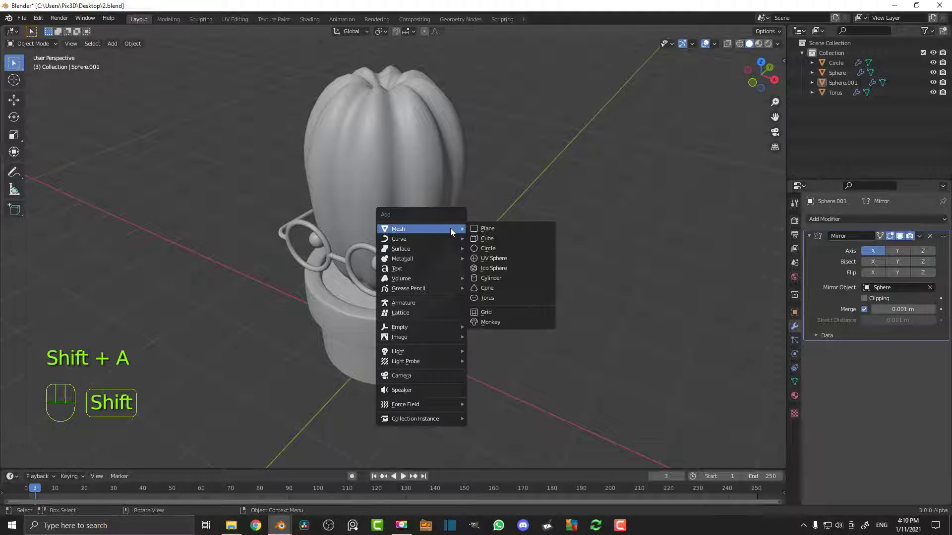
{"action": "left_click", "coordinate": [496, 230]}
{"action": "scroll", "coordinate": [465, 302], "scroll_direction": "down", "scroll_amount": 3}
{"action": "scroll", "coordinate": [428, 317], "scroll_direction": "down", "scroll_amount": 2}
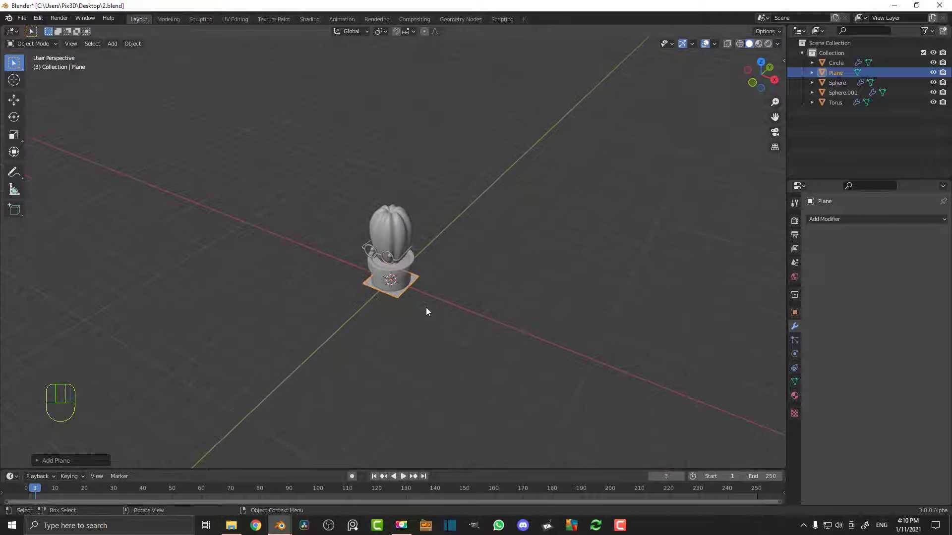
{"action": "key", "text": "s"}
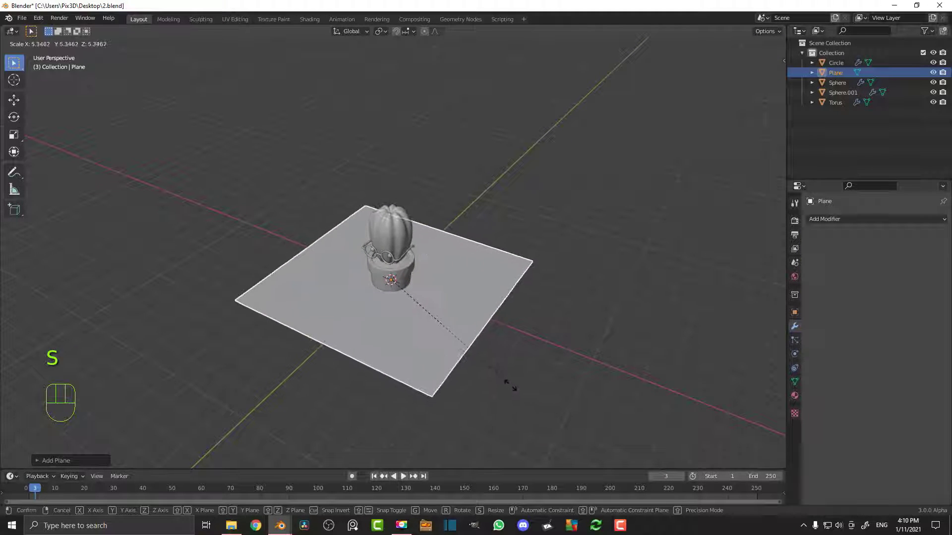
{"action": "left_click", "coordinate": [568, 424]}
{"action": "middle_click_drag", "start_coordinate": [546, 342], "coordinate": [483, 297]}
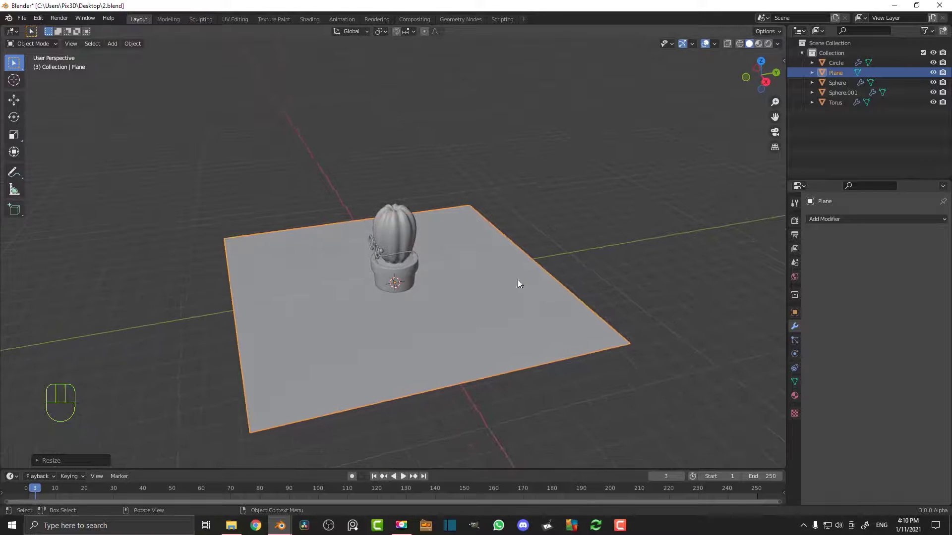
Move the floor plane's edge behind the cactus farther back along Y and extrude it about 12.6 m up along Z
{"action": "key", "text": "Tab"}
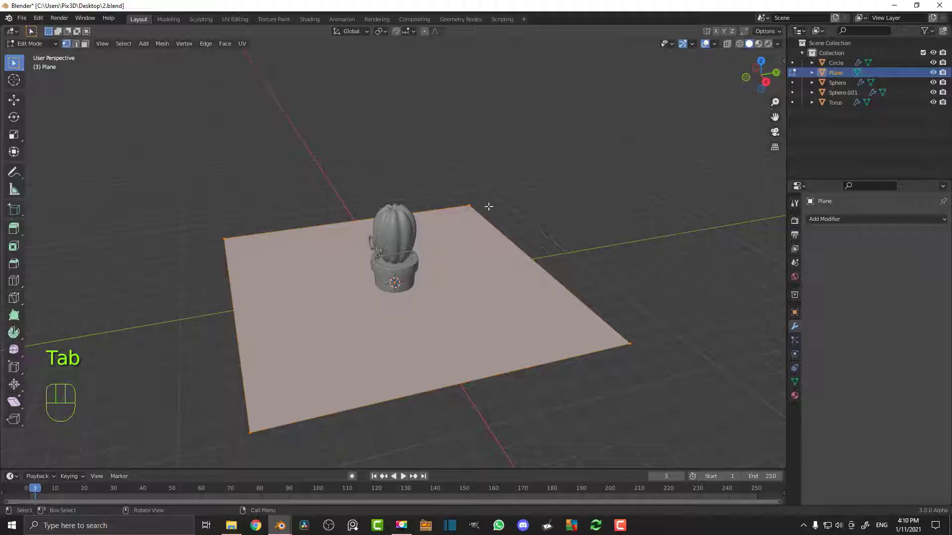
{"action": "left_click", "coordinate": [75, 44]}
{"action": "key", "text": "alt+a"}
{"action": "scroll", "coordinate": [497, 263], "scroll_direction": "down", "scroll_amount": 3}
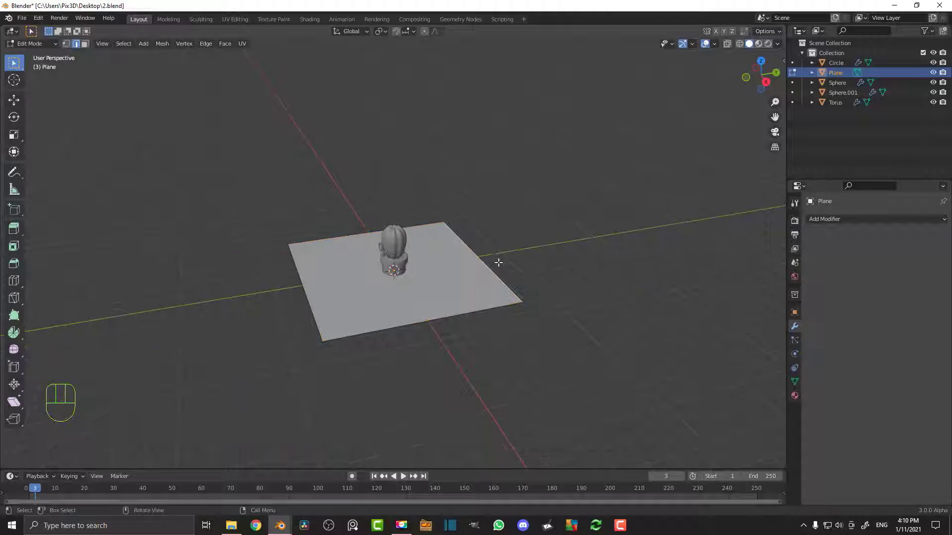
{"action": "key", "text": "g"}
{"action": "key", "text": "y"}
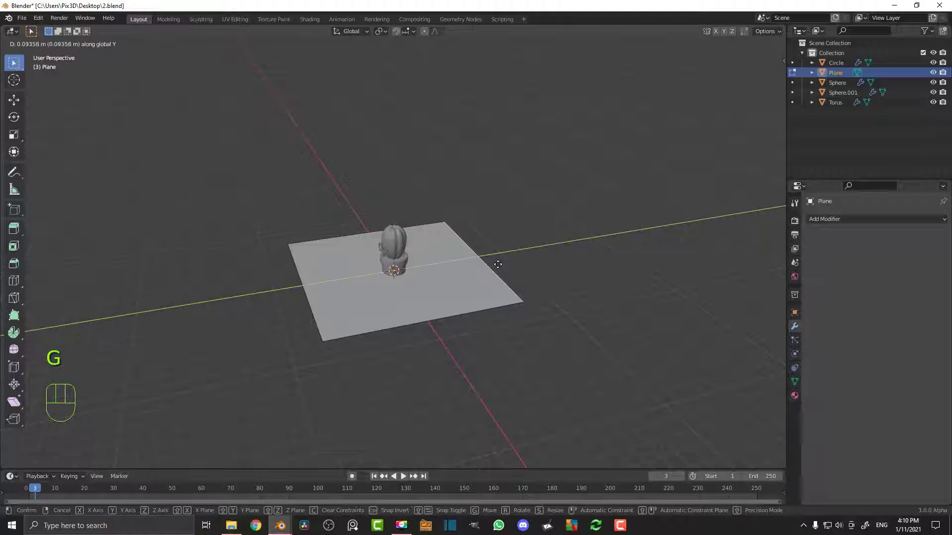
{"action": "left_click", "coordinate": [559, 254]}
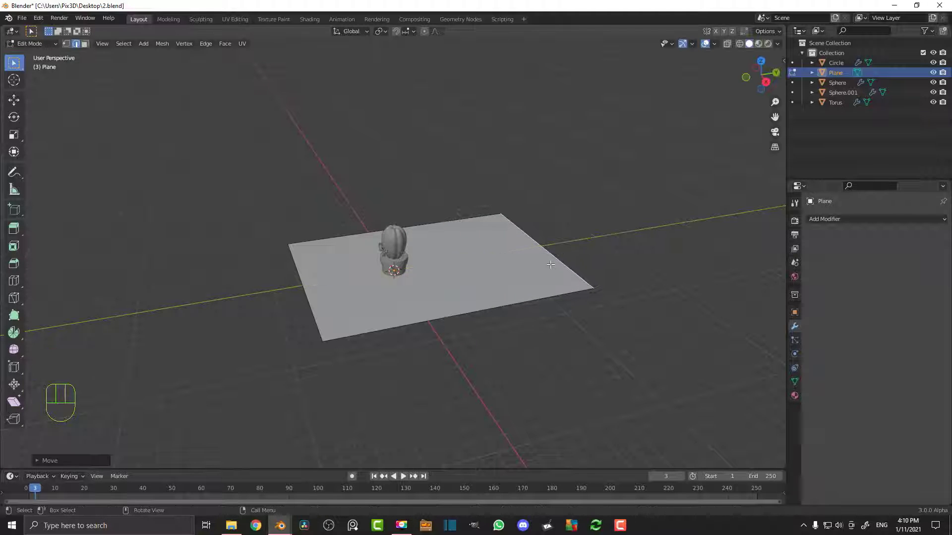
{"action": "key", "text": "e"}
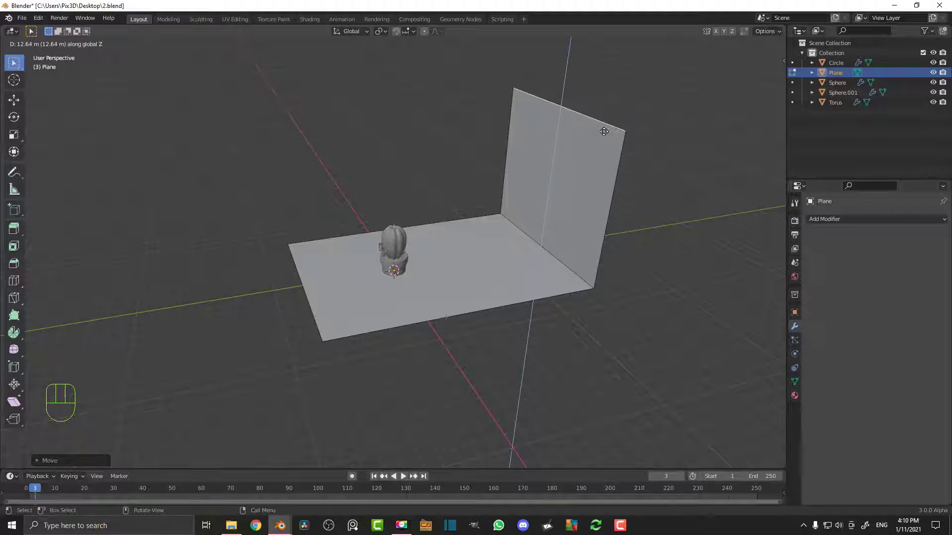
{"action": "left_click", "coordinate": [604, 131]}
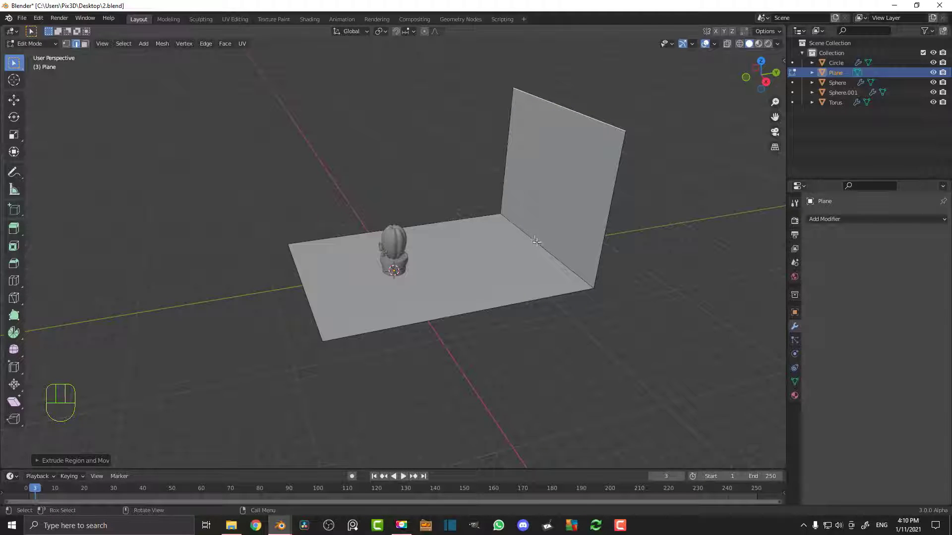
Bevel the edge between floor and wall with 9 segments and a width of about 1.02 m
{"action": "left_click", "coordinate": [536, 241]}
{"action": "scroll", "coordinate": [566, 257], "scroll_direction": "up", "scroll_amount": 2}
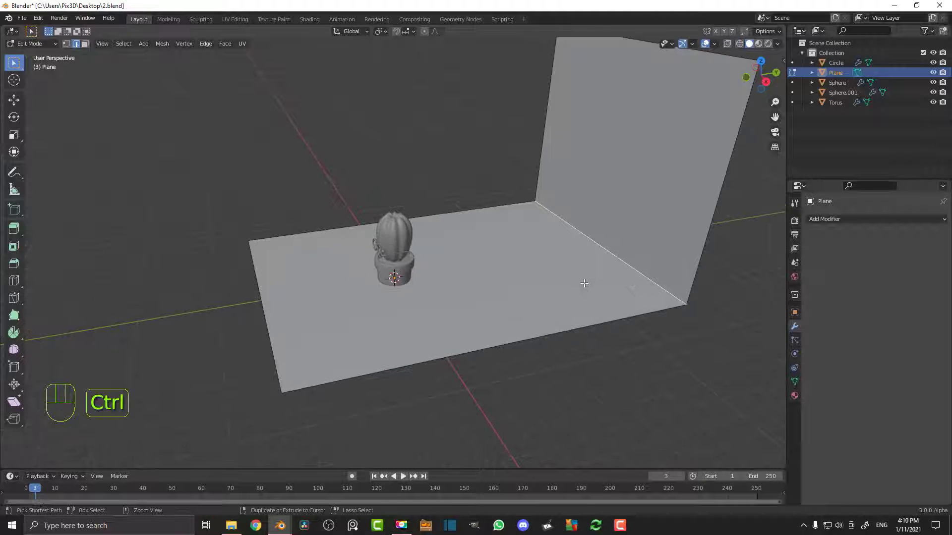
{"action": "key", "text": "ctrl+b"}
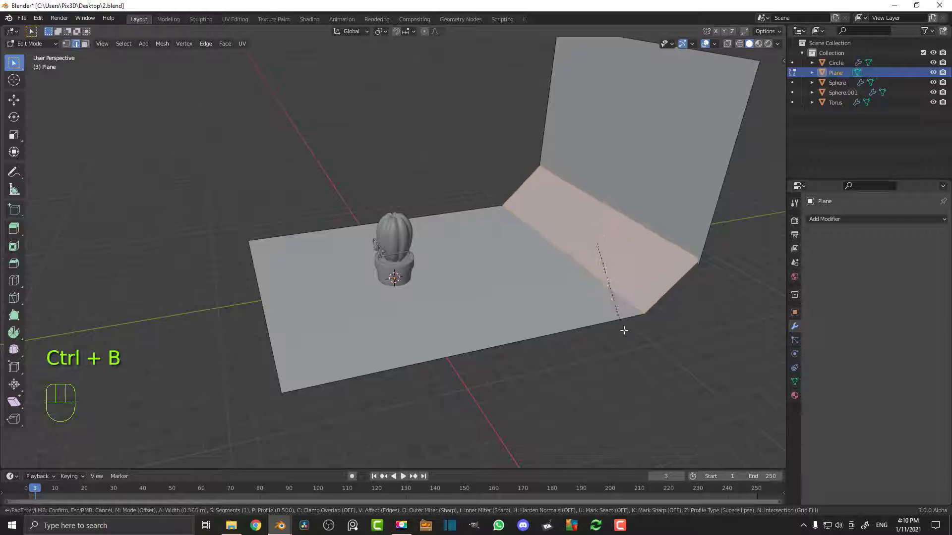
{"action": "scroll", "coordinate": [657, 381], "scroll_direction": "up", "scroll_amount": 1}
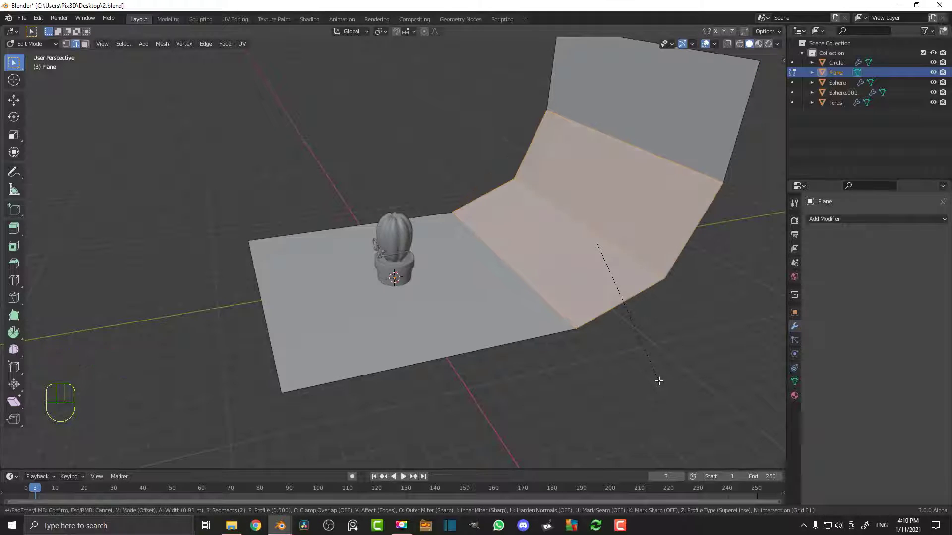
{"action": "scroll", "coordinate": [659, 381], "scroll_direction": "up", "scroll_amount": 2}
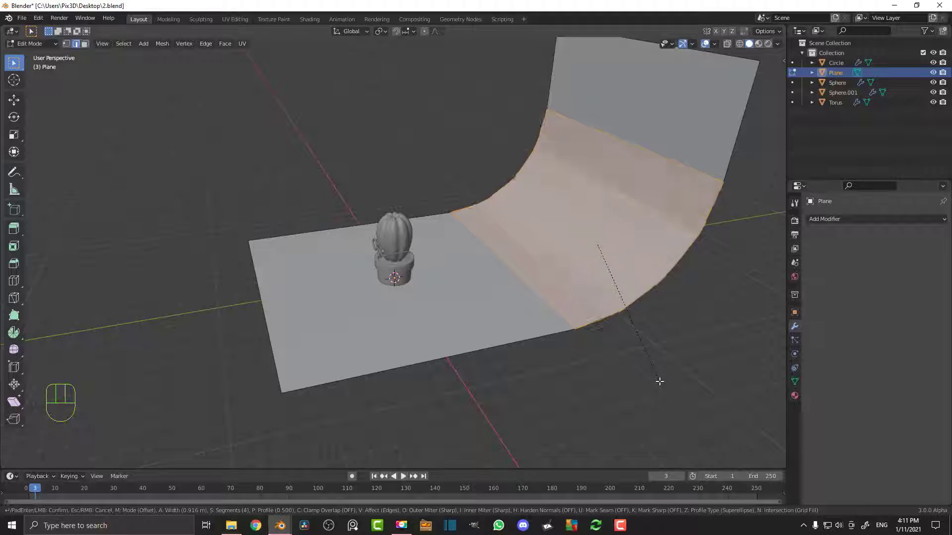
{"action": "scroll", "coordinate": [660, 381], "scroll_direction": "up", "scroll_amount": 4}
{"action": "scroll", "coordinate": [660, 382], "scroll_direction": "up", "scroll_amount": 1}
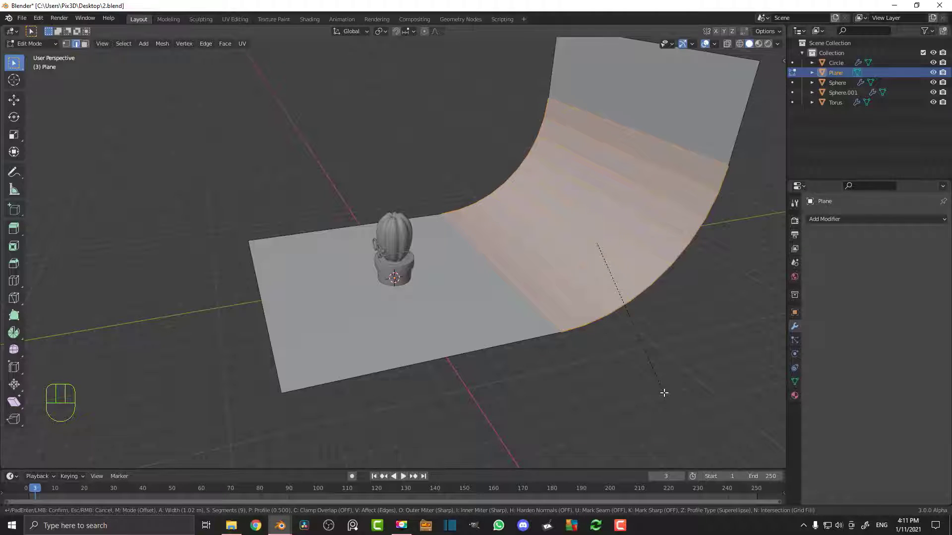
{"action": "left_click", "coordinate": [664, 393]}
Return to Object Mode and apply smooth shading to the curved backdrop
{"action": "middle_click_drag", "start_coordinate": [557, 286], "coordinate": [600, 290]}
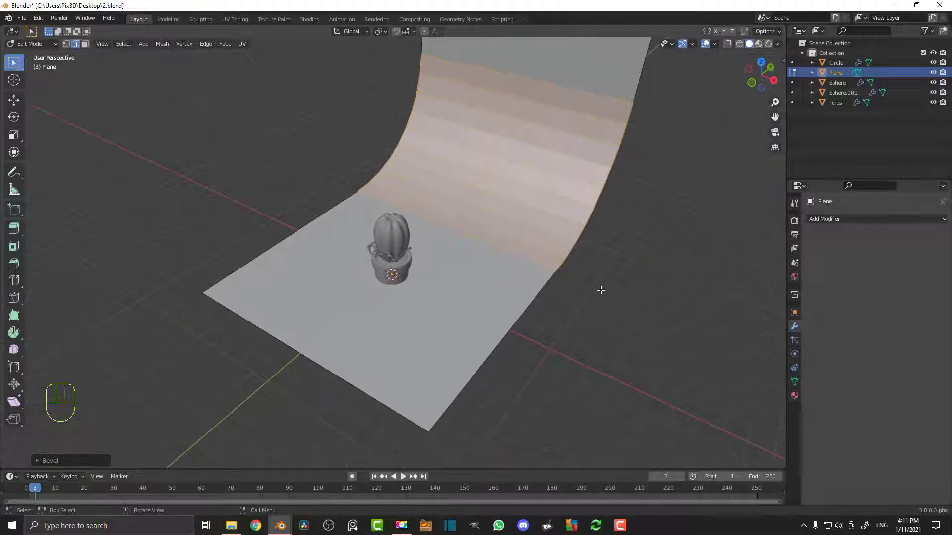
{"action": "key", "text": "Tab"}
{"action": "right_click", "coordinate": [494, 200]}
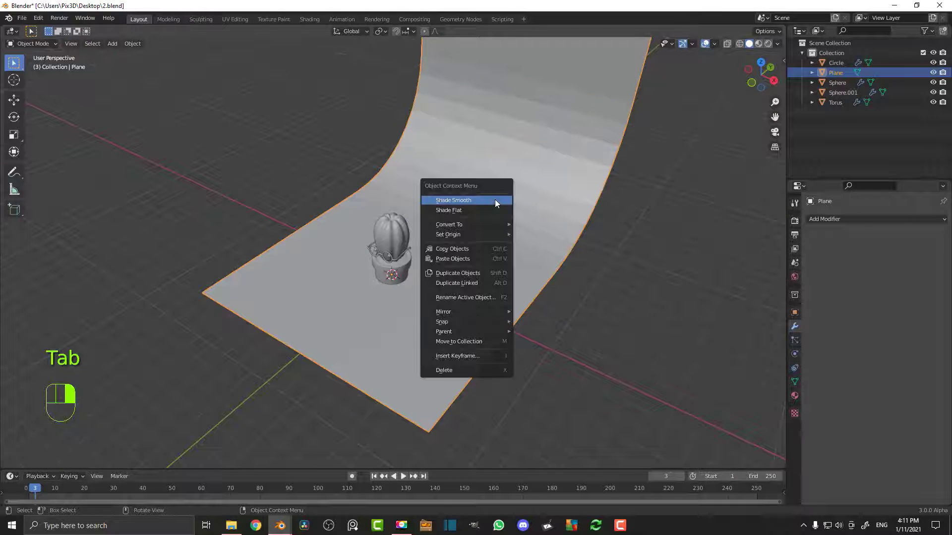
{"action": "left_click", "coordinate": [459, 200]}
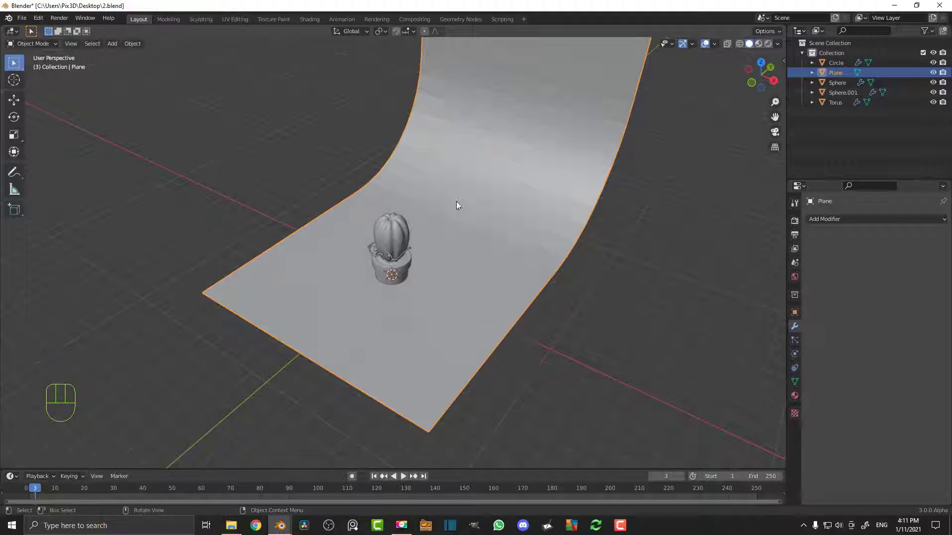
Add a camera to the cactus scene
{"action": "scroll", "coordinate": [543, 227], "scroll_direction": "up", "scroll_amount": 3}
{"action": "middle_click_drag", "start_coordinate": [507, 231], "coordinate": [485, 228]}
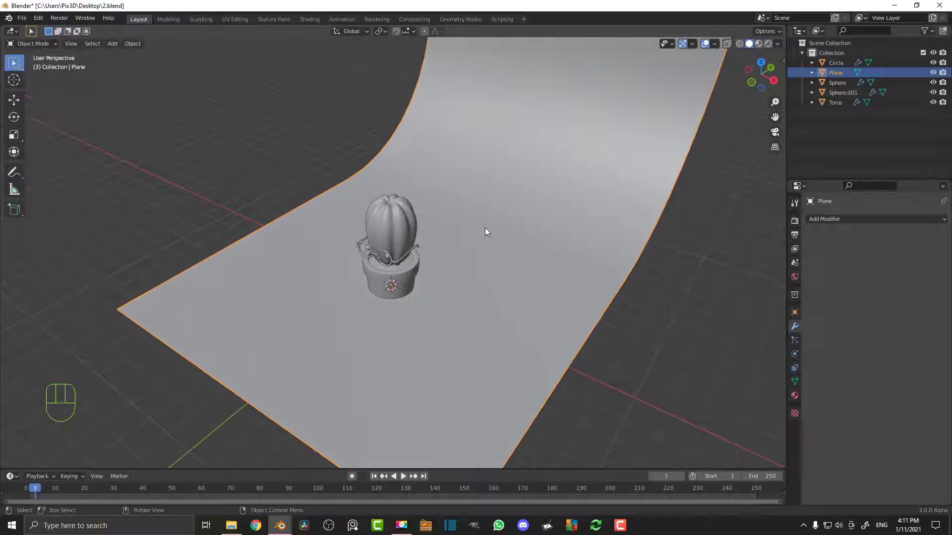
{"action": "key", "text": "shift+a"}
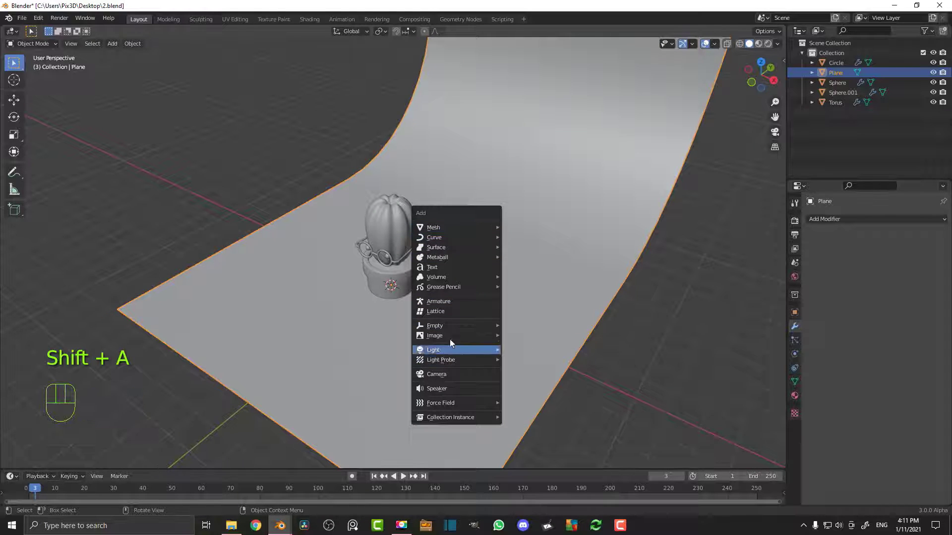
{"action": "left_click", "coordinate": [436, 374]}
{"action": "scroll", "coordinate": [457, 293], "scroll_direction": "down", "scroll_amount": 2}
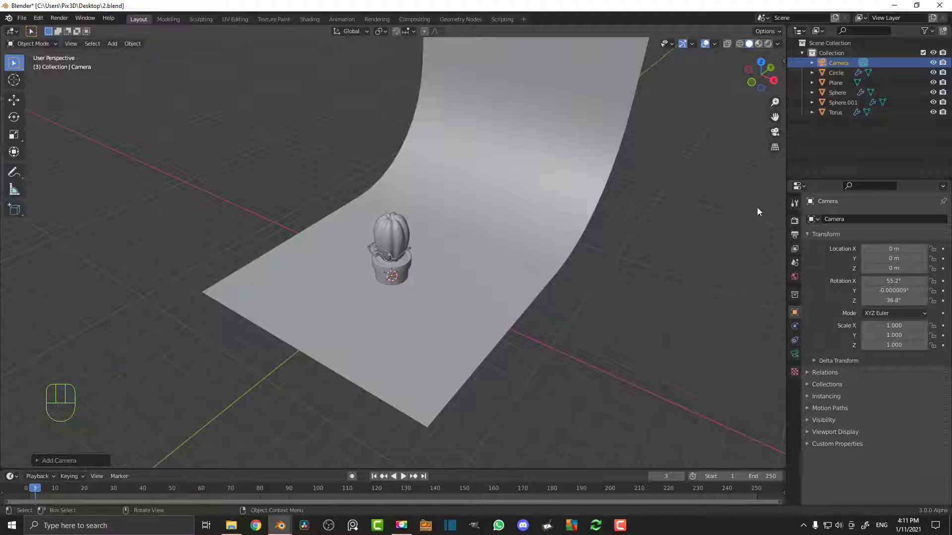
Set the scene's output Resolution X to 1080 px for a square render
{"action": "left_click", "coordinate": [795, 235]}
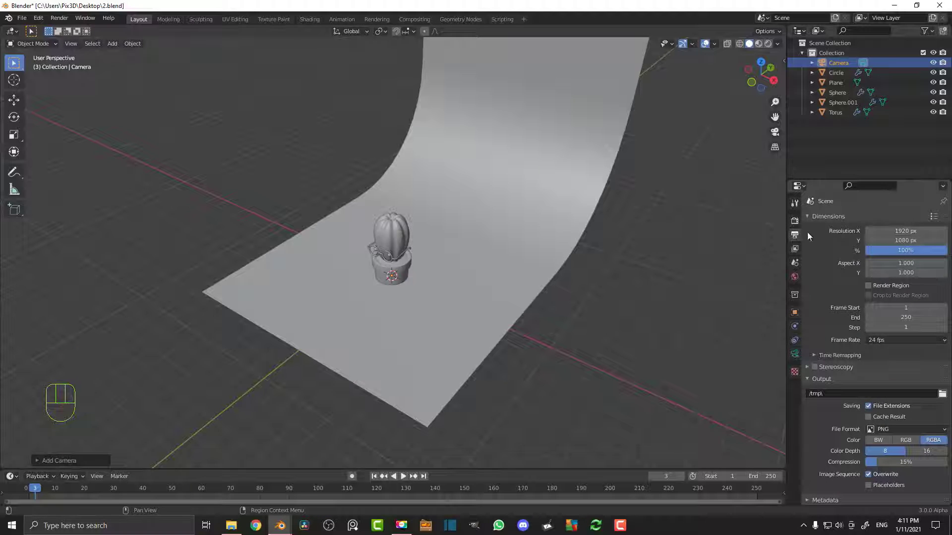
{"action": "left_click", "coordinate": [897, 231]}
{"action": "type", "text": "10"}
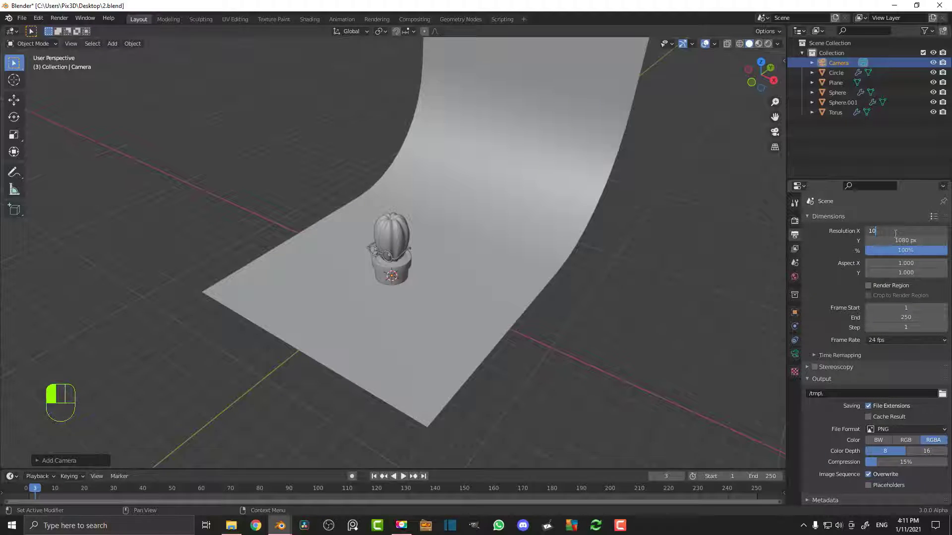
{"action": "type", "text": "80"}
{"action": "key", "text": "Return"}
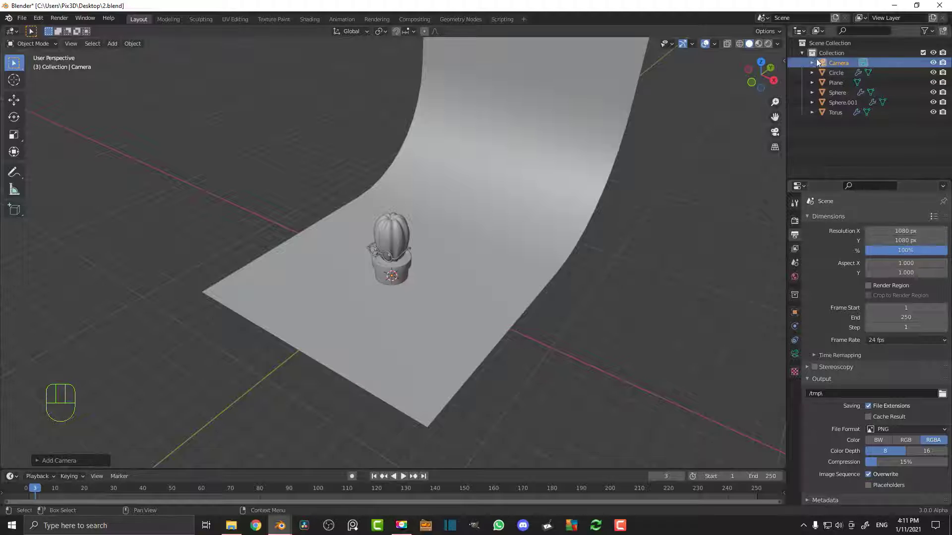
Move the camera along negative Y to just beyond the backdrop's front edge, in front of the cactus
{"action": "middle_click_drag", "start_coordinate": [496, 238], "coordinate": [411, 272]}
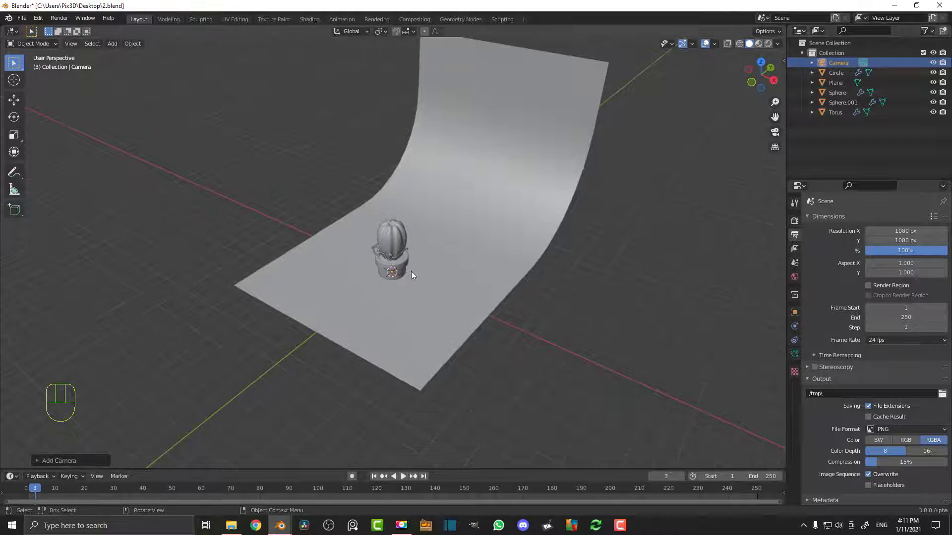
{"action": "key", "text": "g"}
{"action": "key", "text": "y"}
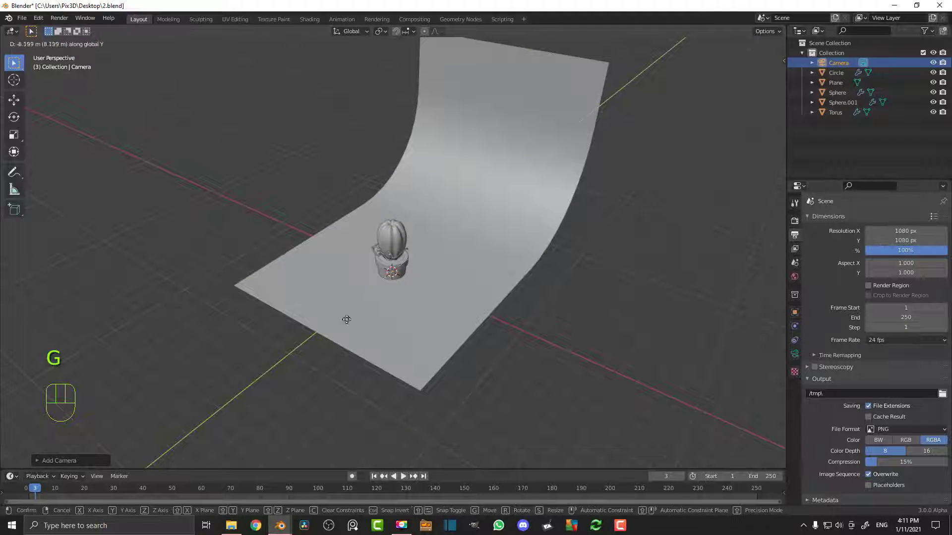
{"action": "left_click", "coordinate": [296, 353]}
{"action": "middle_click_drag", "start_coordinate": [296, 352], "coordinate": [263, 345]}
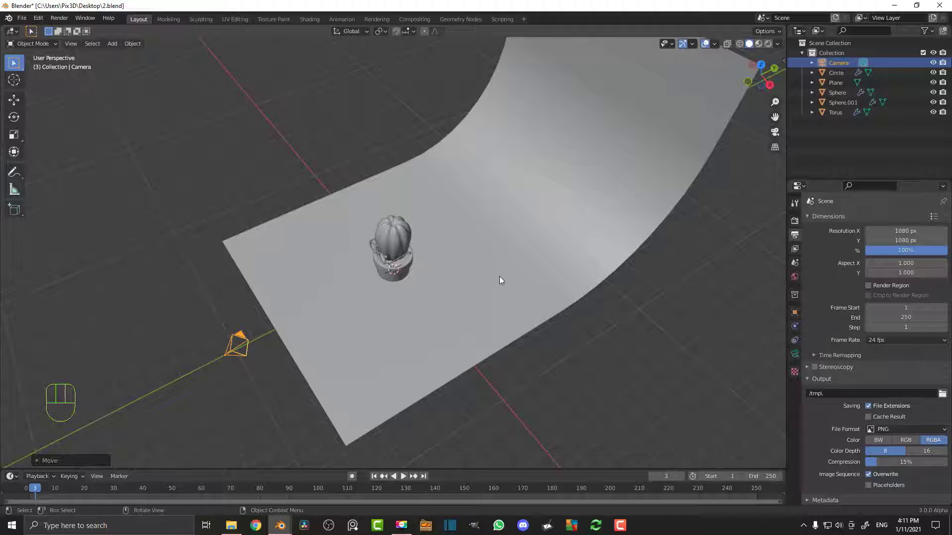
Clear the camera's rotation and set its X rotation to 90° so it faces the cactus
{"action": "key", "text": "n"}
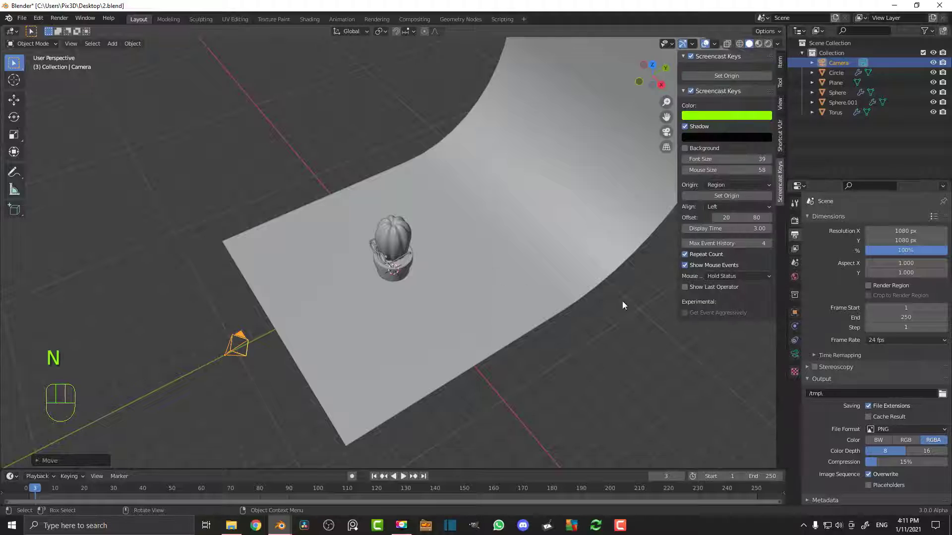
{"action": "left_click", "coordinate": [778, 63]}
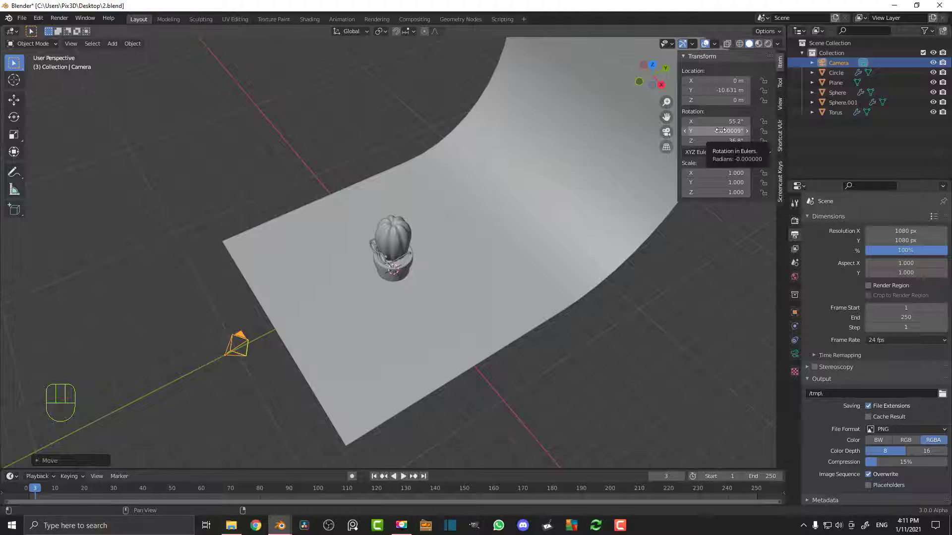
{"action": "key", "text": "BackSpace"}
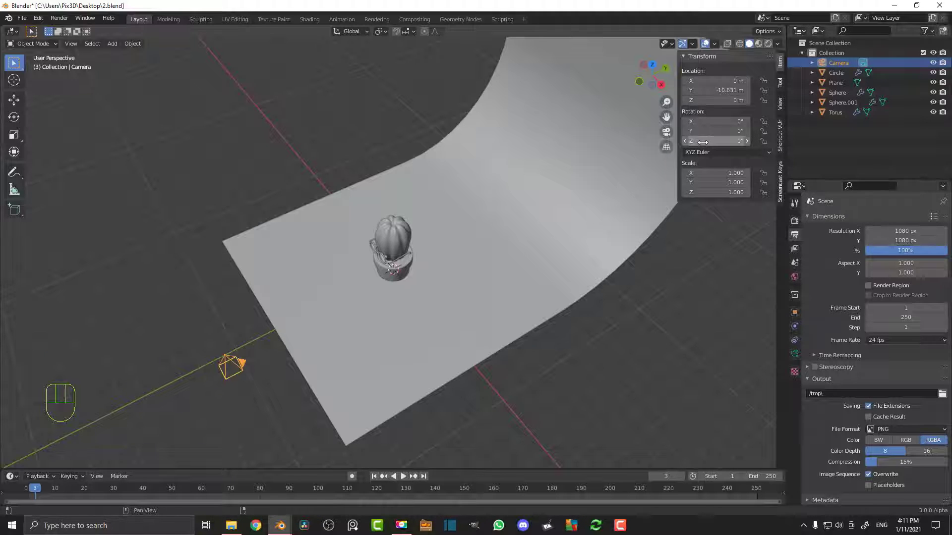
{"action": "left_click_drag", "start_coordinate": [702, 122], "coordinate": [717, 122]}
{"action": "left_click", "coordinate": [716, 121]}
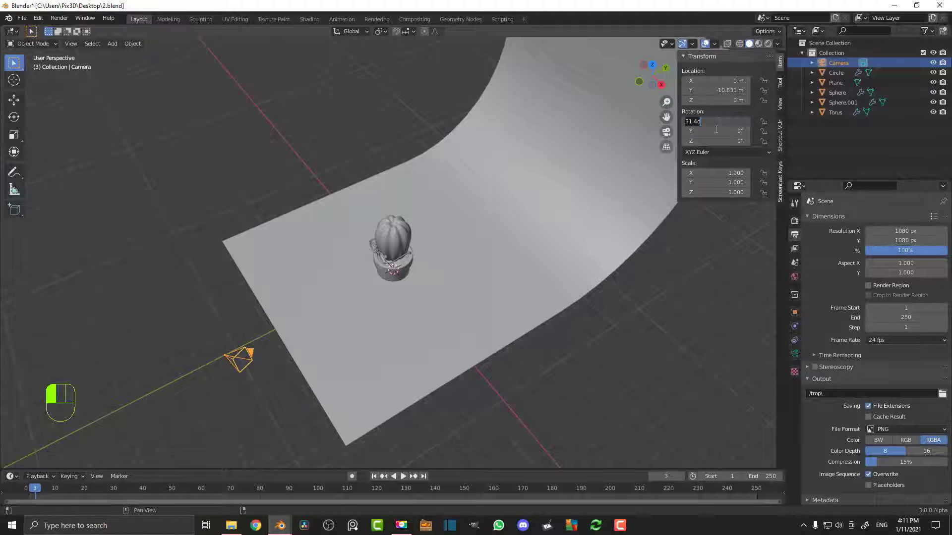
{"action": "type", "text": "90"}
{"action": "key", "text": "Return"}
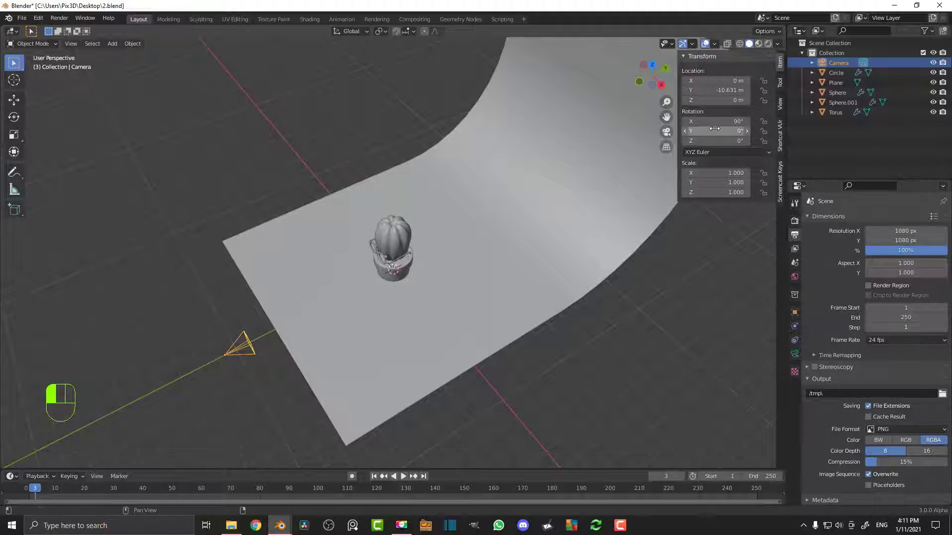
Raise the camera along Z to a height of about 1.53 m
{"action": "middle_click_drag", "start_coordinate": [298, 383], "coordinate": [282, 329]}
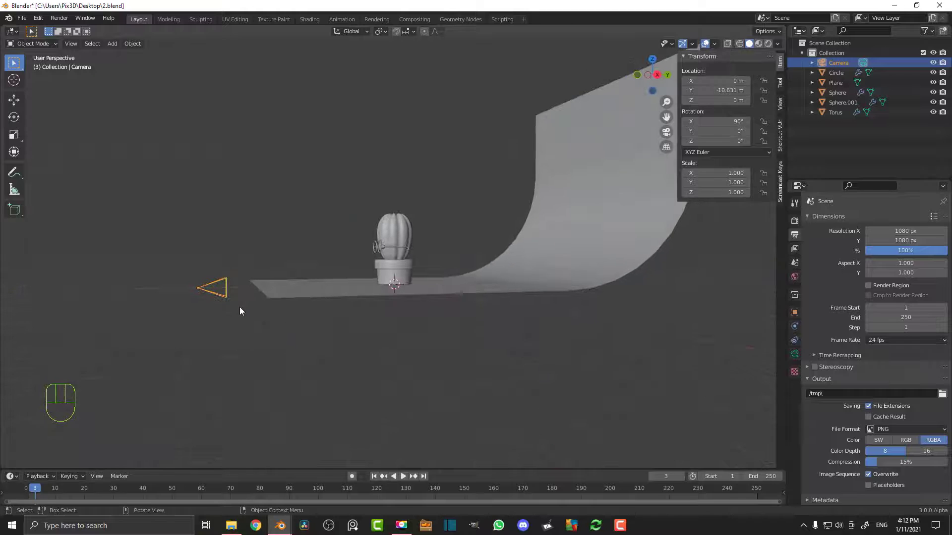
{"action": "key", "text": "g"}
{"action": "key", "text": "z"}
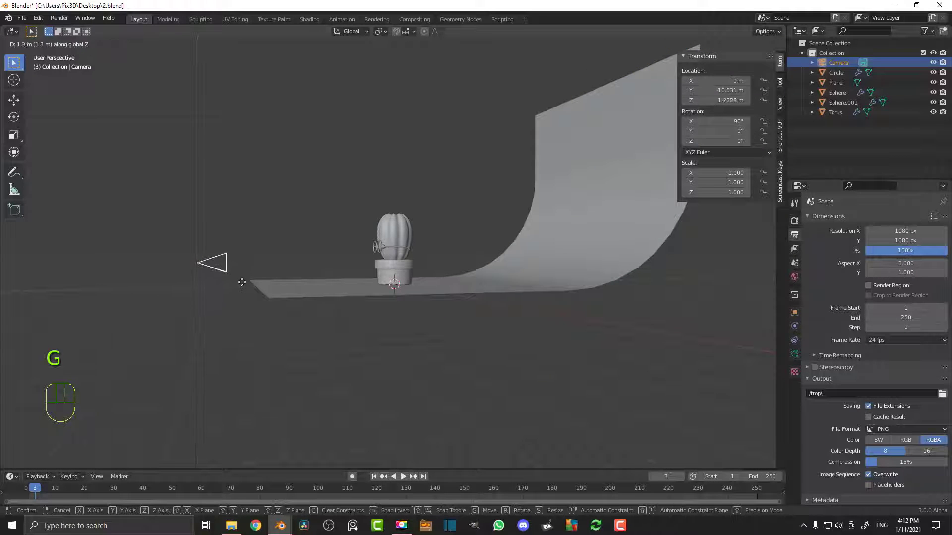
{"action": "left_click", "coordinate": [244, 278]}
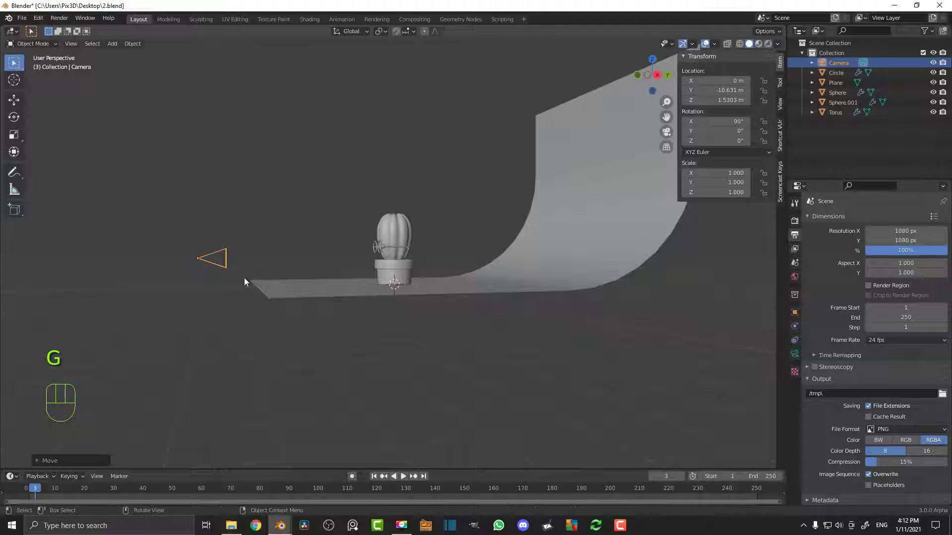
Set the camera's focal length to 120 mm
{"action": "left_click", "coordinate": [794, 354]}
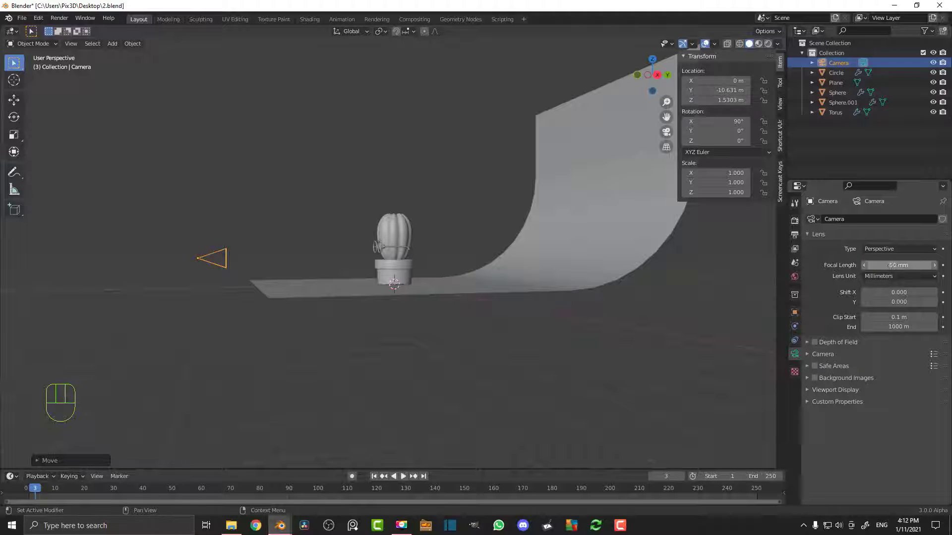
{"action": "left_click", "coordinate": [900, 266]}
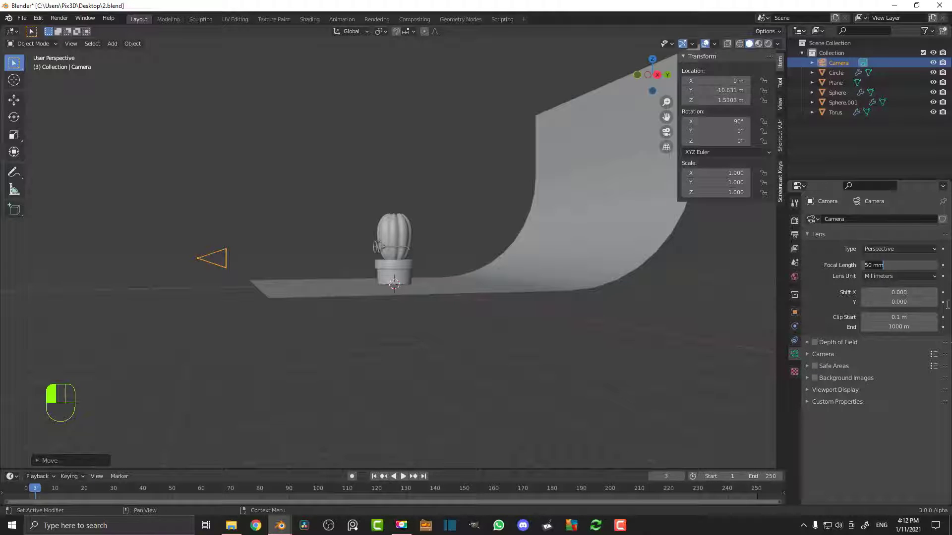
{"action": "type", "text": "120"}
{"action": "key", "text": "Return"}
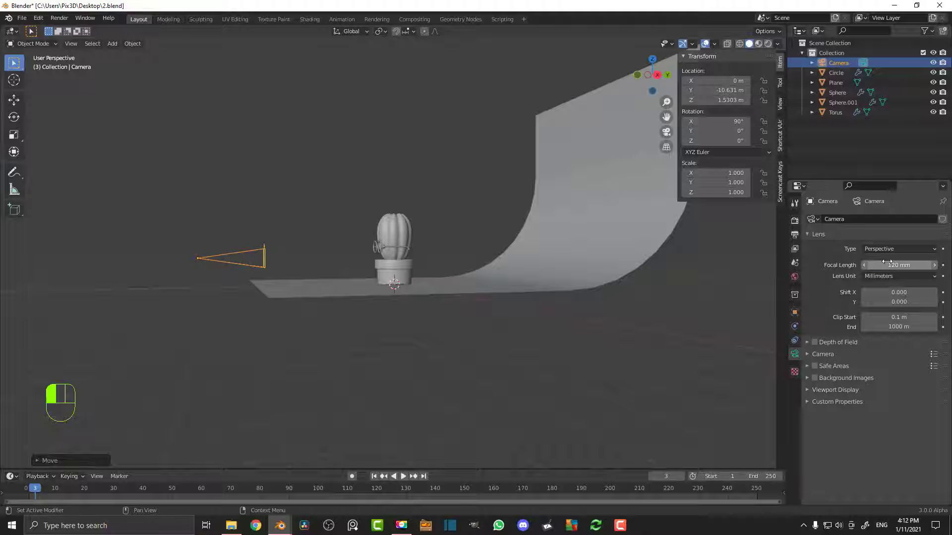
Look through the camera and move it back about 8.4 m along its local Z to fit the whole cactus
{"action": "middle_click_drag", "start_coordinate": [472, 239], "coordinate": [300, 252]}
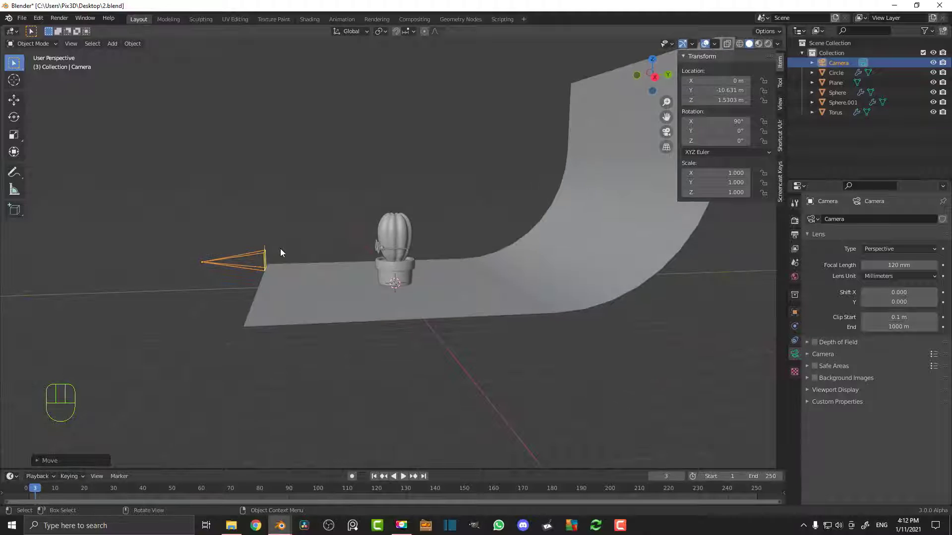
{"action": "key", "text": "KP_0"}
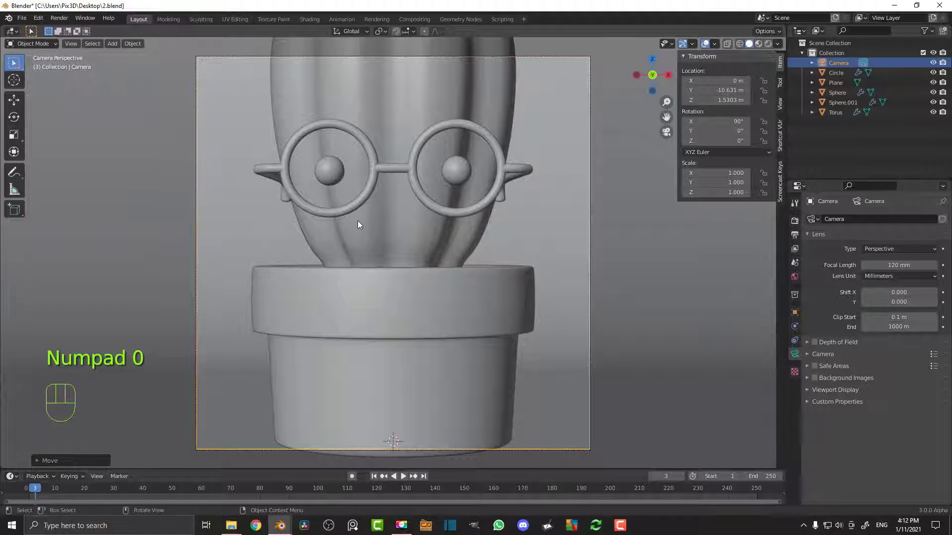
{"action": "key", "text": "g"}
{"action": "key", "text": "z"}
{"action": "key", "text": "z"}
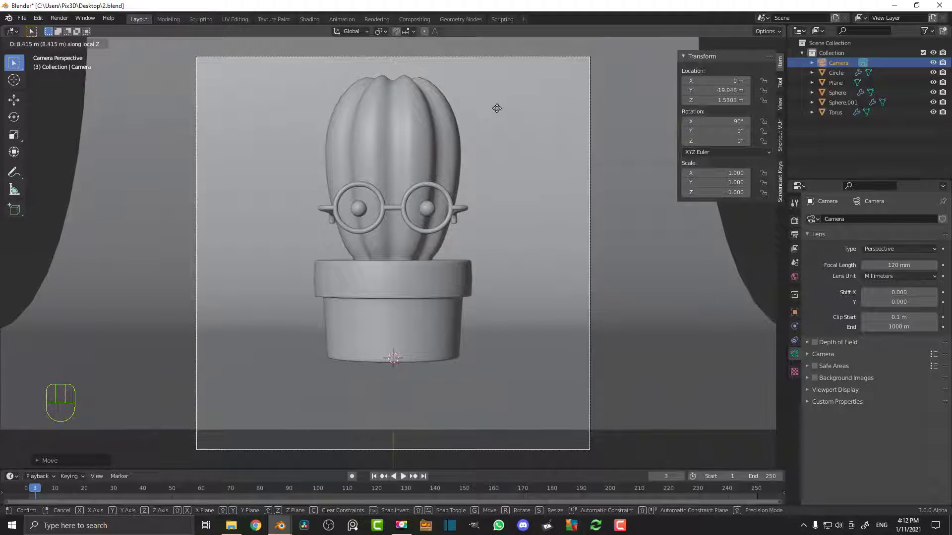
{"action": "left_click", "coordinate": [517, 165]}
Raise the camera along Z to about 2.3 m to centre the cactus vertically in the frame
{"action": "key", "text": "g"}
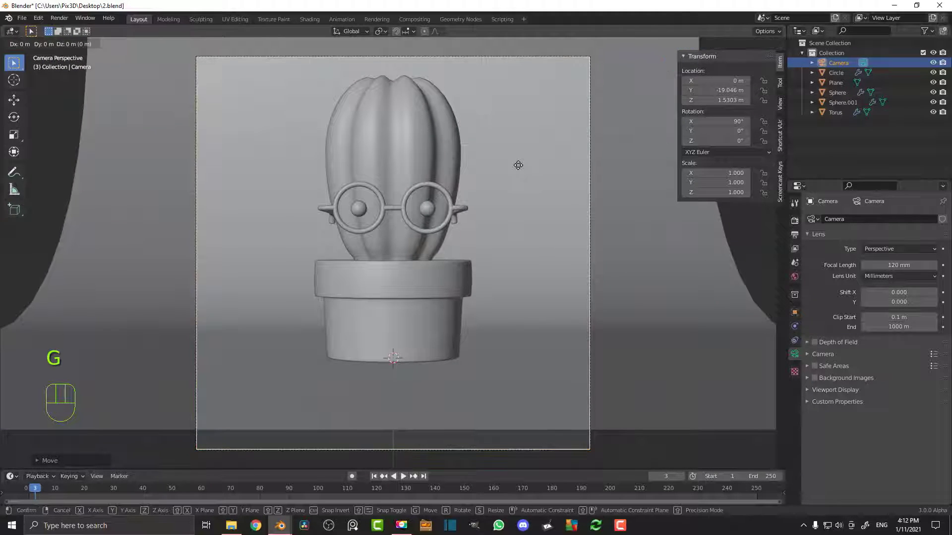
{"action": "key", "text": "z"}
{"action": "left_click", "coordinate": [496, 270]}
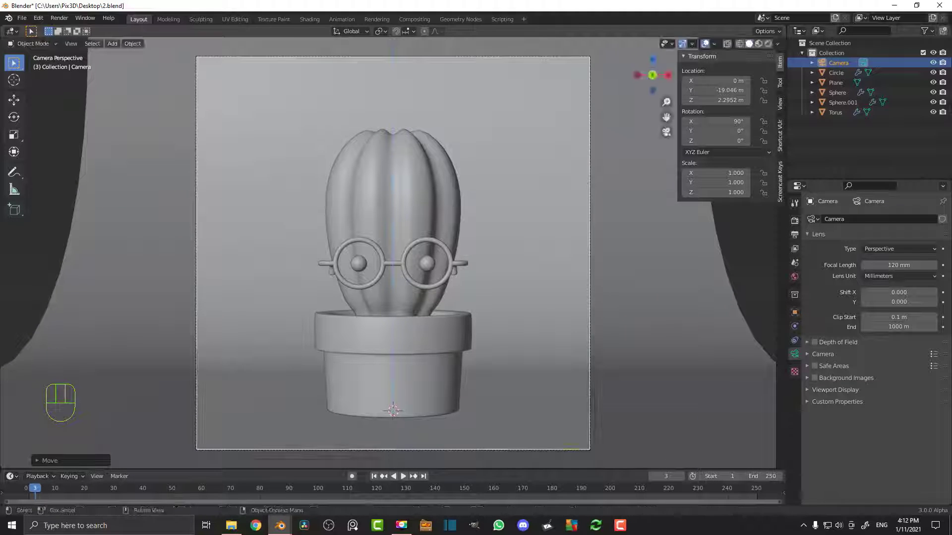
Tilt the camera down to about 87.5° on X, and raise it to about 2.96 m to recentre the cactus
{"action": "key", "text": "r"}
{"action": "key", "text": "x"}
{"action": "key", "text": "shift"}
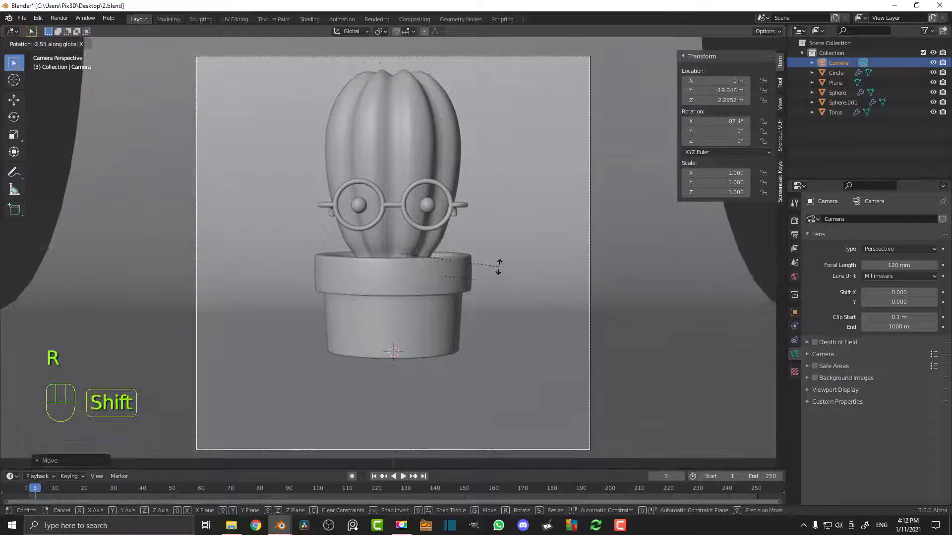
{"action": "left_click", "coordinate": [498, 269]}
{"action": "key", "text": "g"}
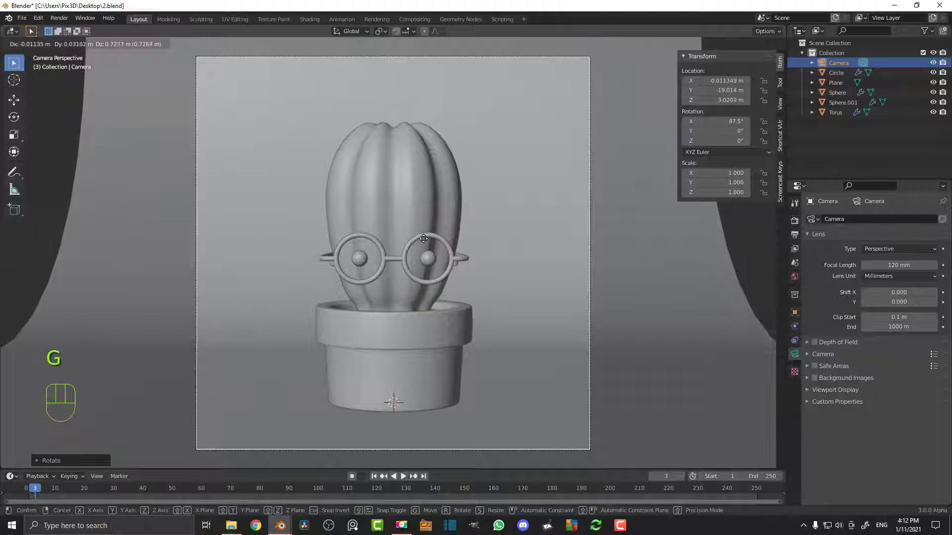
{"action": "left_click", "coordinate": [441, 239]}
Define a render region that encloses the entire camera frame
{"action": "scroll", "coordinate": [443, 238], "scroll_direction": "down", "scroll_amount": 2}
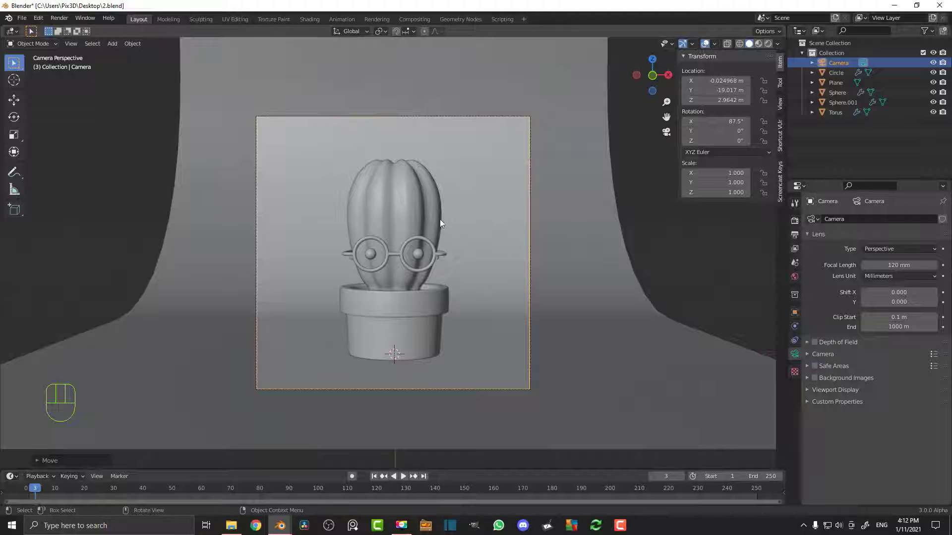
{"action": "key", "text": "ctrl+b"}
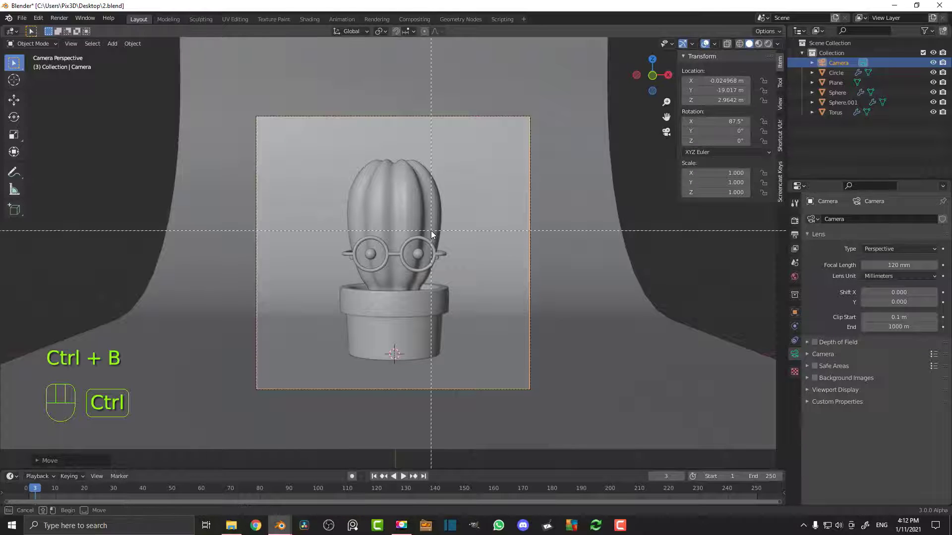
{"action": "left_click_drag", "start_coordinate": [217, 414], "coordinate": [553, 101]}
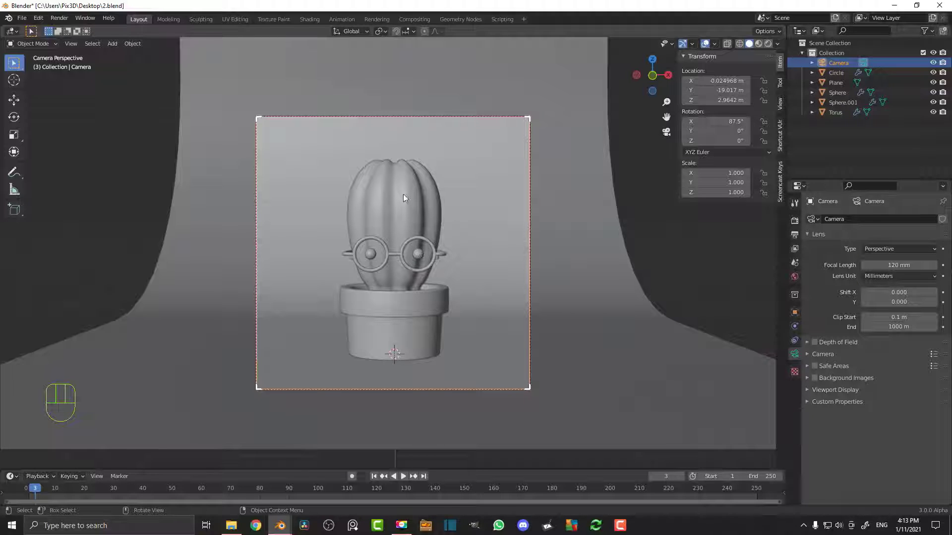
Switch the render engine to Cycles and set its device to GPU Compute
{"action": "middle_click_drag", "start_coordinate": [403, 194], "coordinate": [737, 210]}
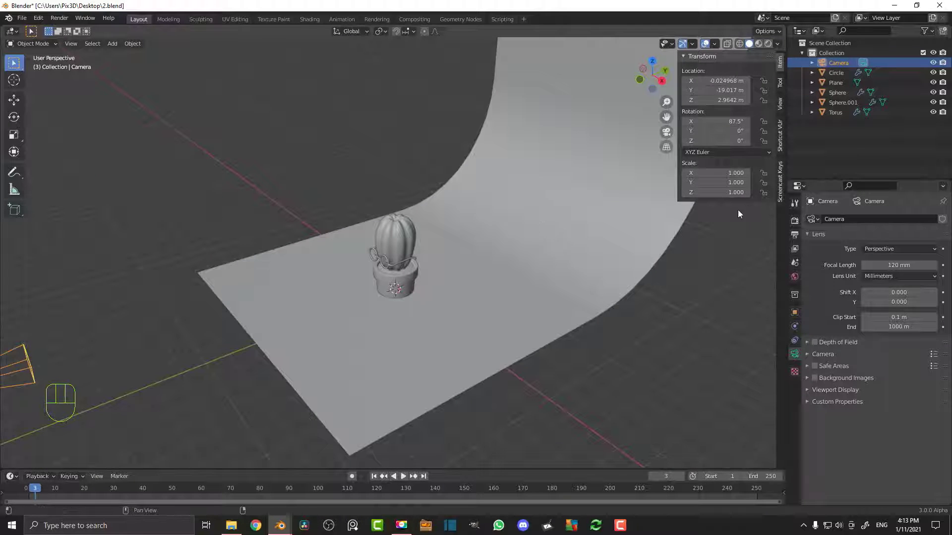
{"action": "scroll", "coordinate": [661, 240], "scroll_direction": "down", "scroll_amount": 3}
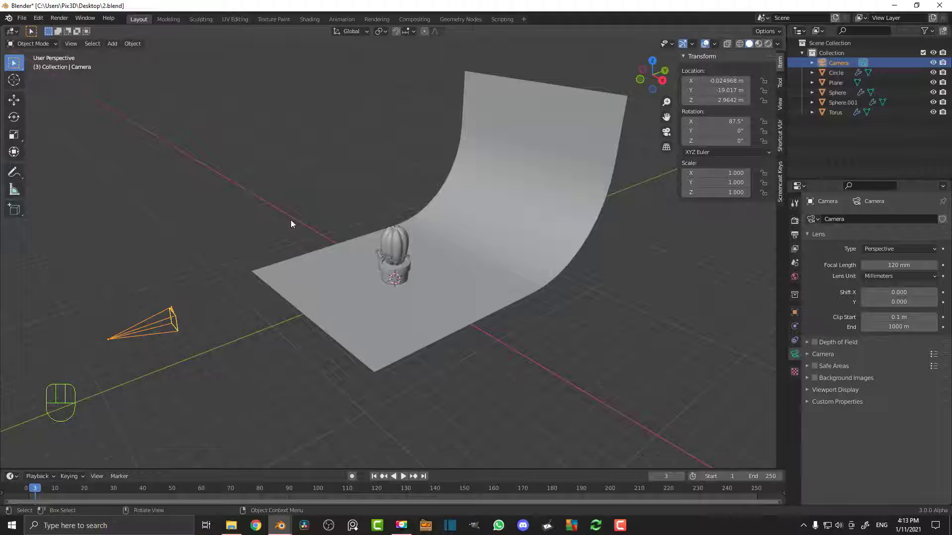
{"action": "left_click", "coordinate": [795, 220]}
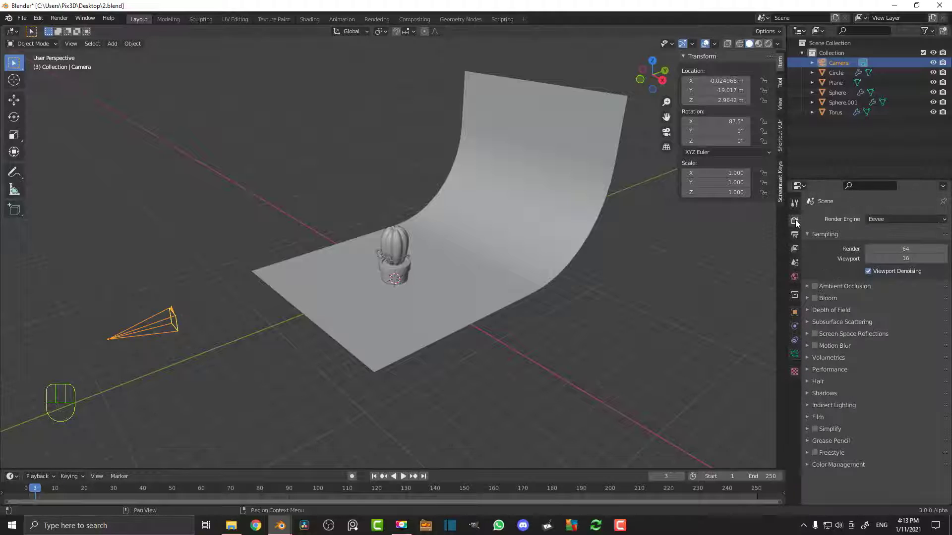
{"action": "left_click", "coordinate": [885, 219]}
{"action": "left_click", "coordinate": [891, 252]}
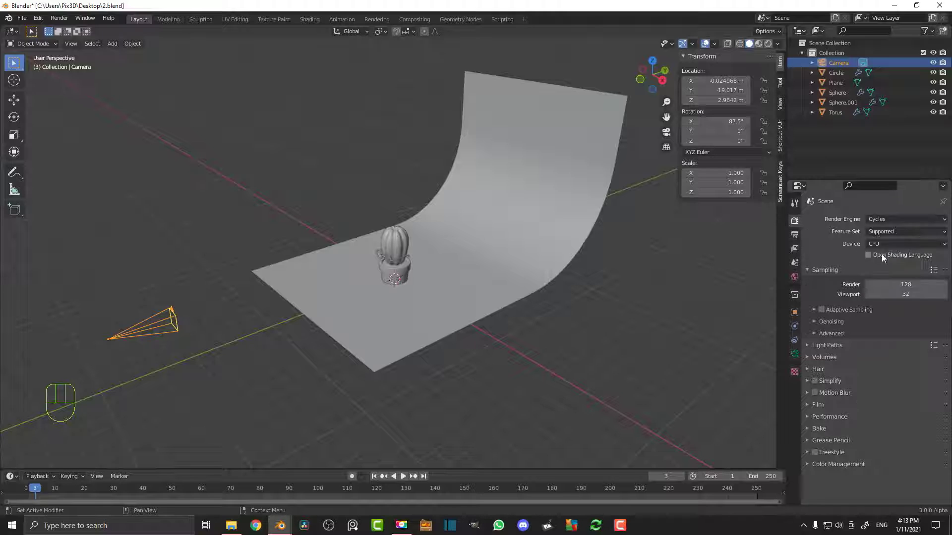
{"action": "left_click", "coordinate": [884, 243]}
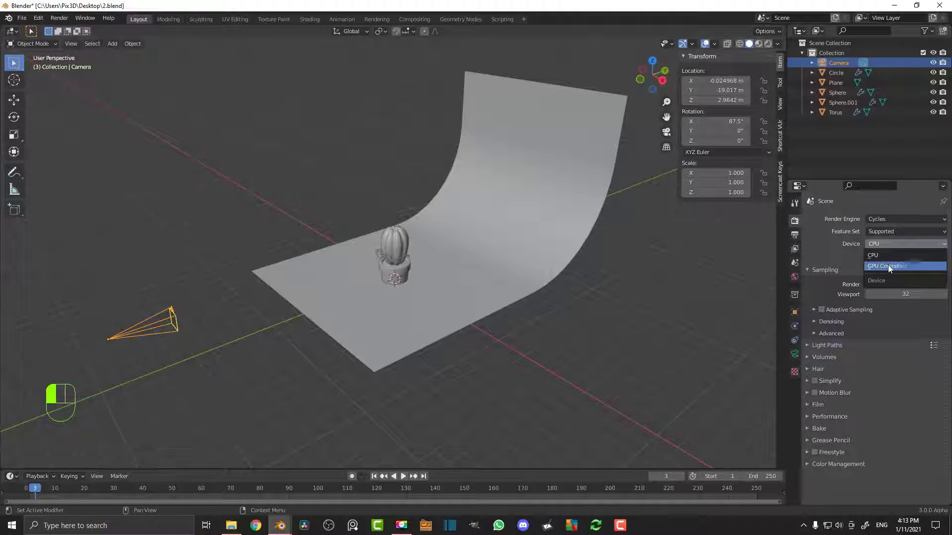
{"action": "left_click", "coordinate": [895, 264]}
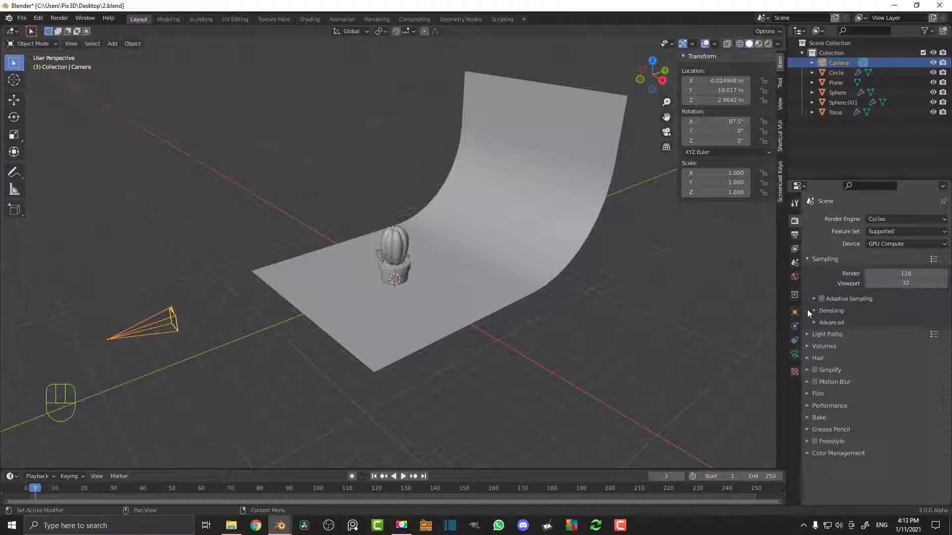
Enable render denoising and choose OptiX as the denoiser
{"action": "left_click", "coordinate": [824, 311]}
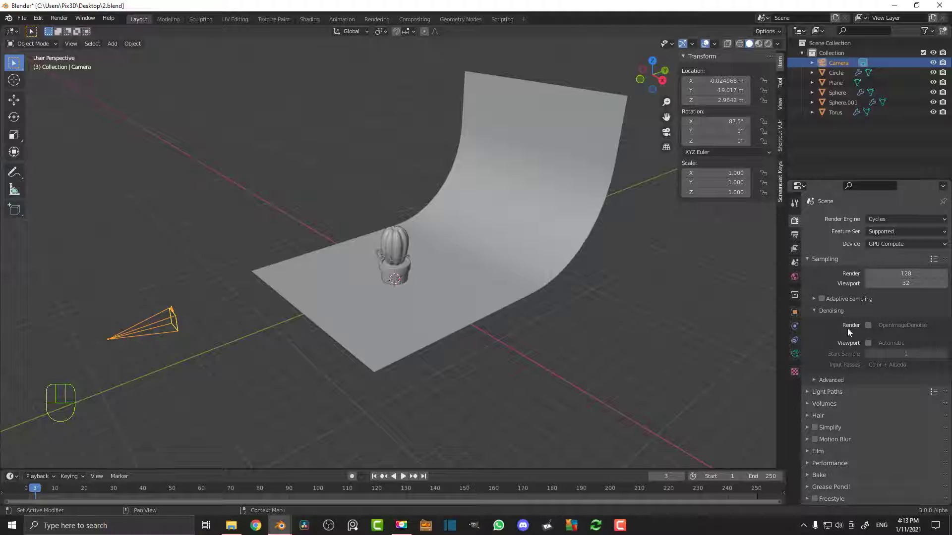
{"action": "left_click", "coordinate": [869, 325]}
{"action": "left_click", "coordinate": [891, 324]}
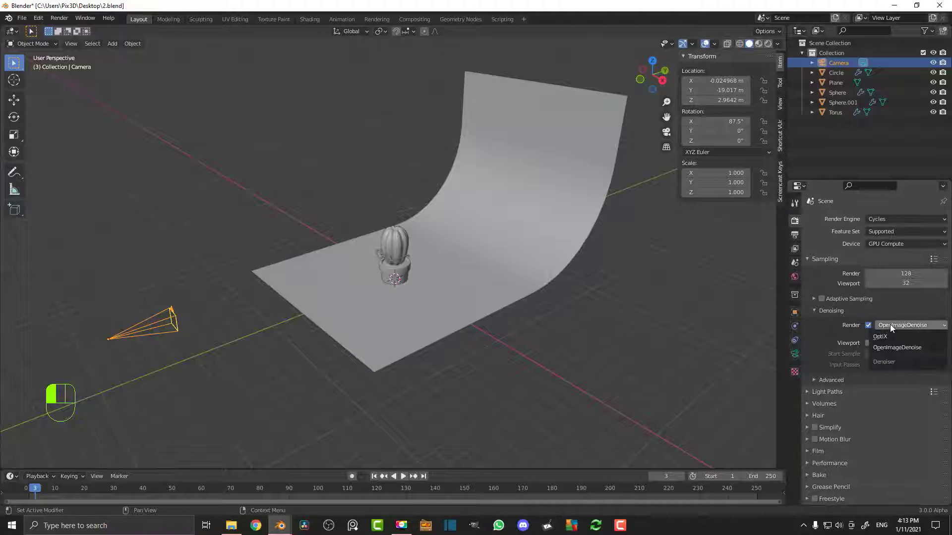
{"action": "left_click", "coordinate": [874, 337]}
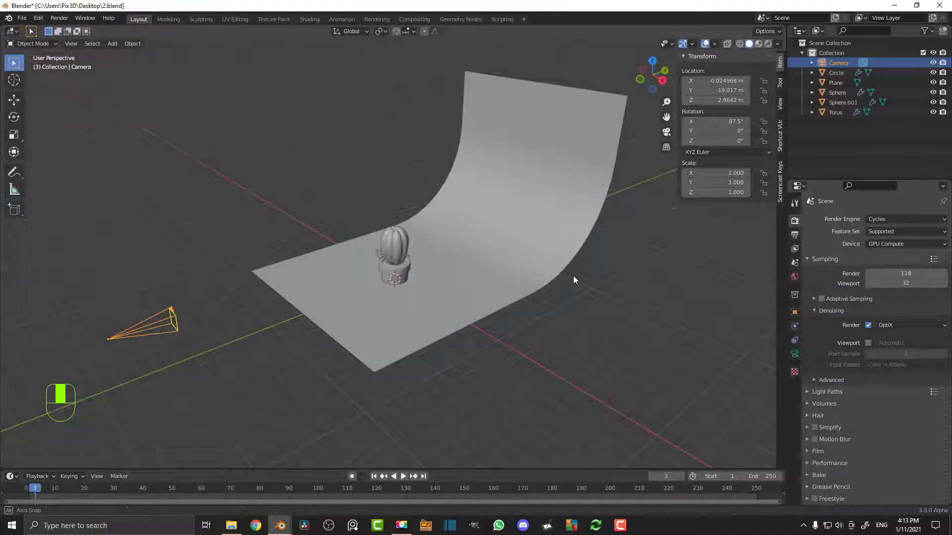
Return to the camera view, deselect the camera and hide the transform sidebar
{"action": "middle_click_drag", "start_coordinate": [573, 275], "coordinate": [584, 277]}
{"action": "scroll", "coordinate": [584, 278], "scroll_direction": "up", "scroll_amount": 2}
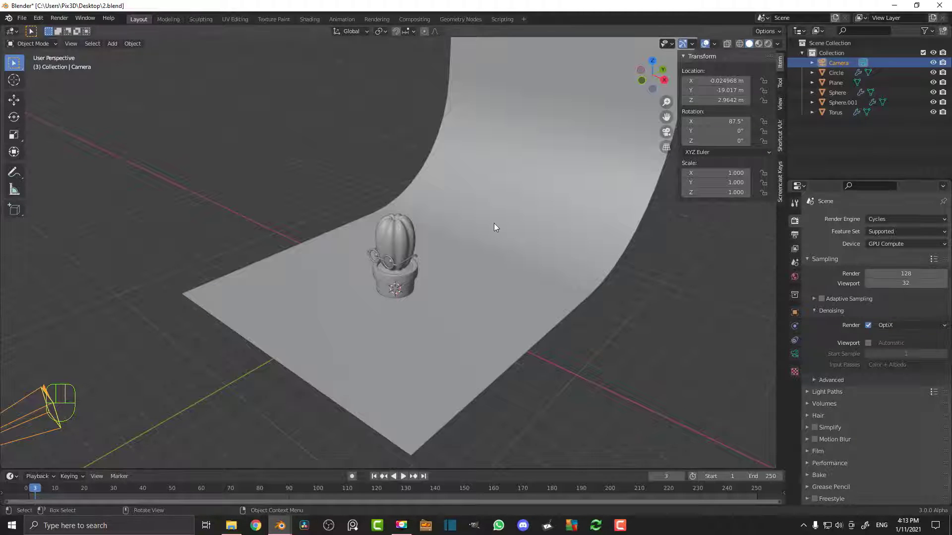
{"action": "key", "text": "KP_0"}
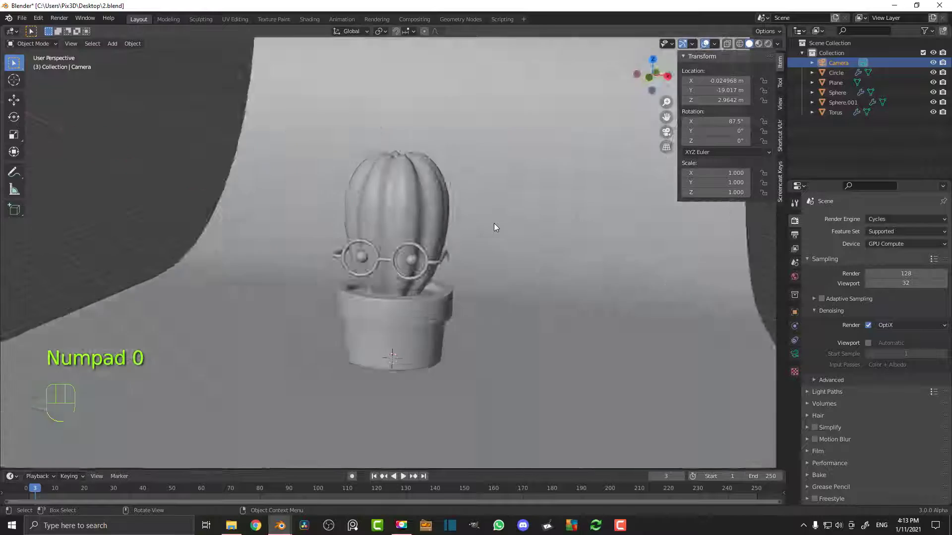
{"action": "left_click", "coordinate": [688, 245]}
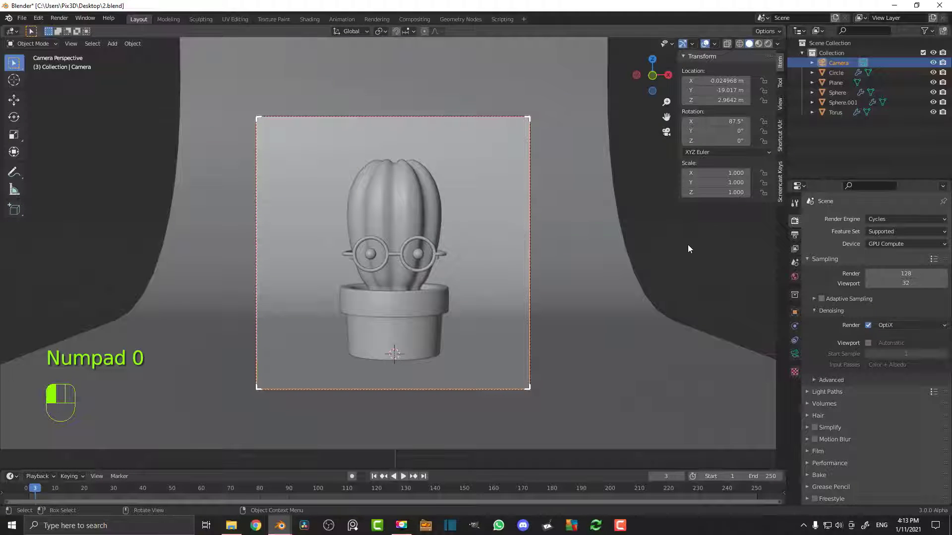
{"action": "key", "text": "n"}
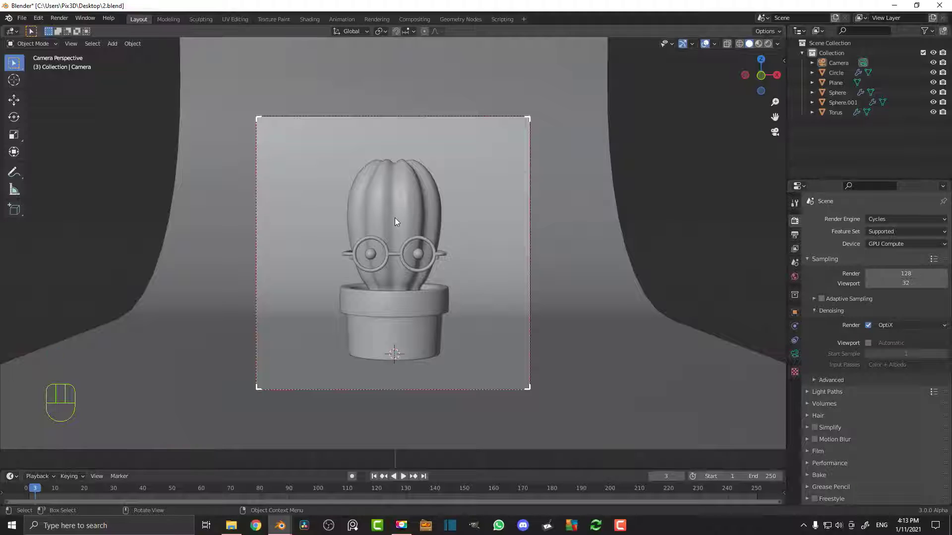
Add an area light and raise it about 7 m along the Z axis, above the cactus
{"action": "key", "text": "shift+a"}
{"action": "mouse_move", "coordinate": [361, 183]}
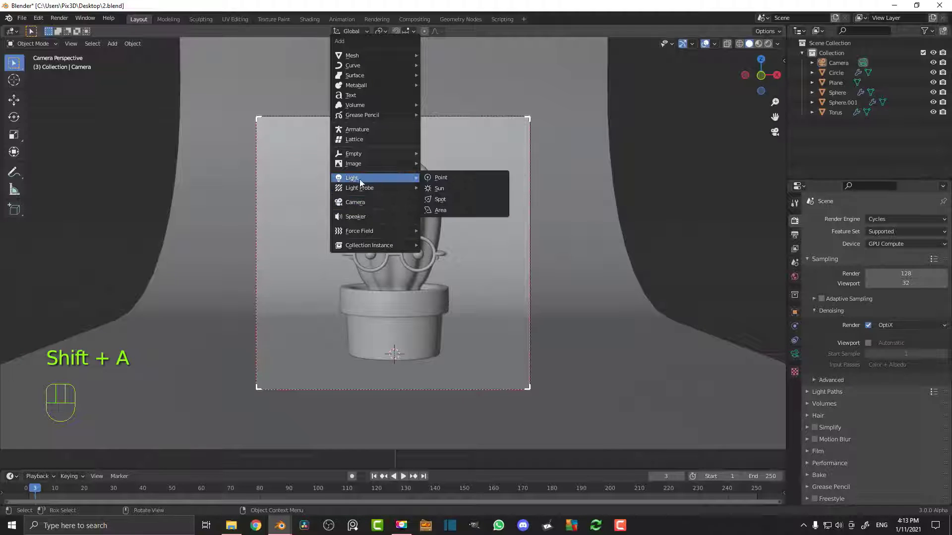
{"action": "left_click", "coordinate": [449, 211]}
{"action": "scroll", "coordinate": [508, 255], "scroll_direction": "down", "scroll_amount": 2}
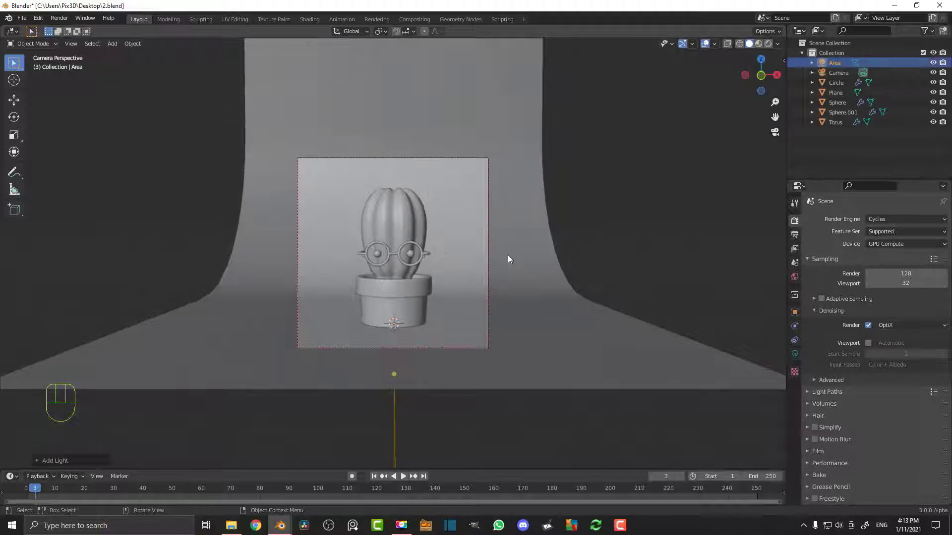
{"action": "key", "text": "g"}
{"action": "key", "text": "z"}
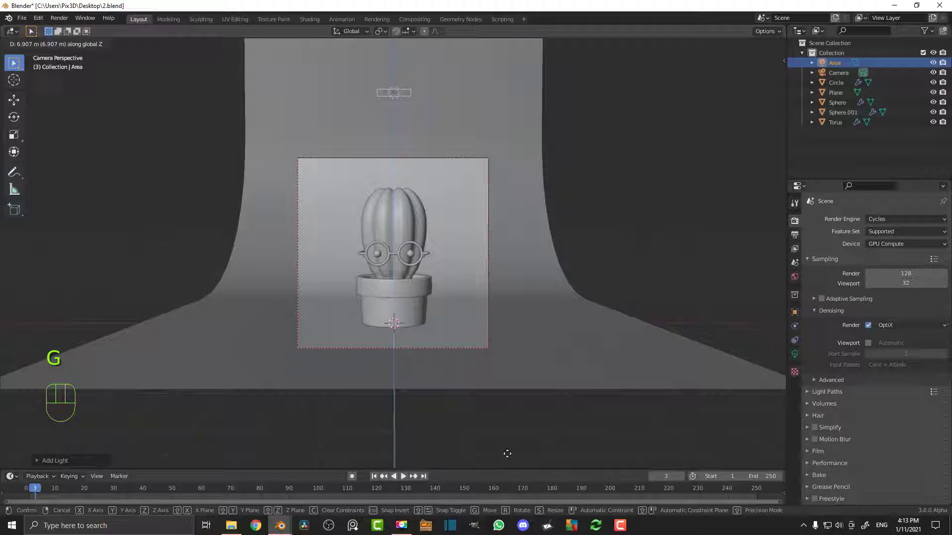
{"action": "left_click", "coordinate": [508, 454]}
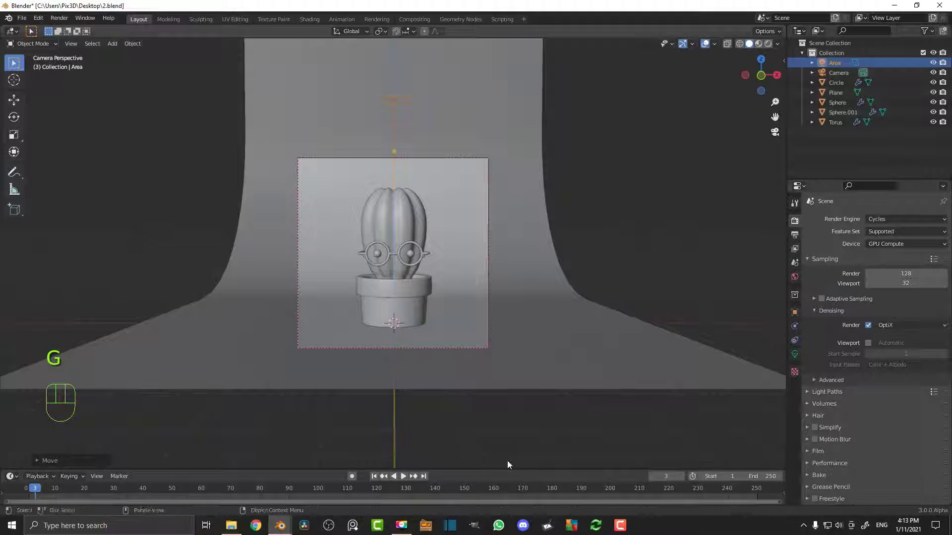
Set the overhead area light's power to 200 W and its size to 3 m
{"action": "left_click", "coordinate": [794, 354]}
{"action": "left_click", "coordinate": [903, 287]}
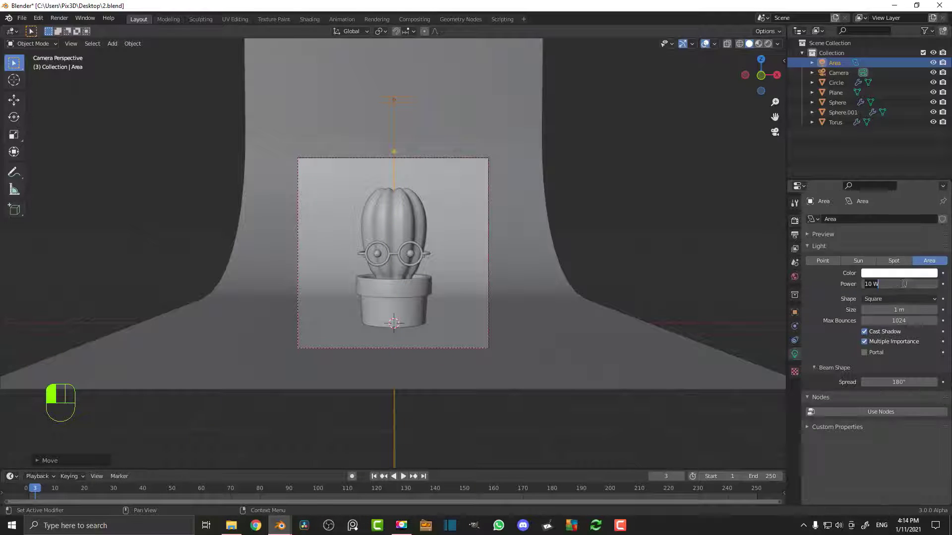
{"action": "type", "text": "200"}
{"action": "key", "text": "Return"}
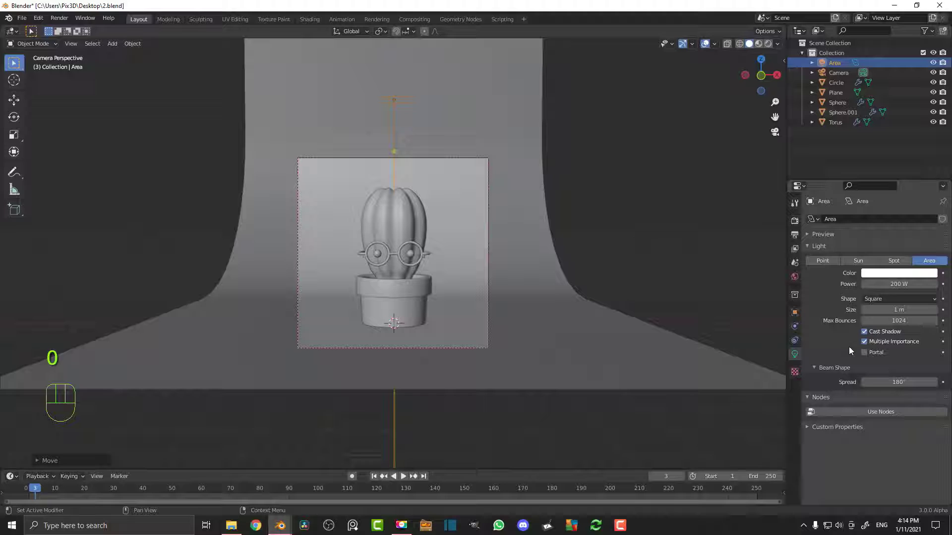
{"action": "left_click", "coordinate": [892, 309]}
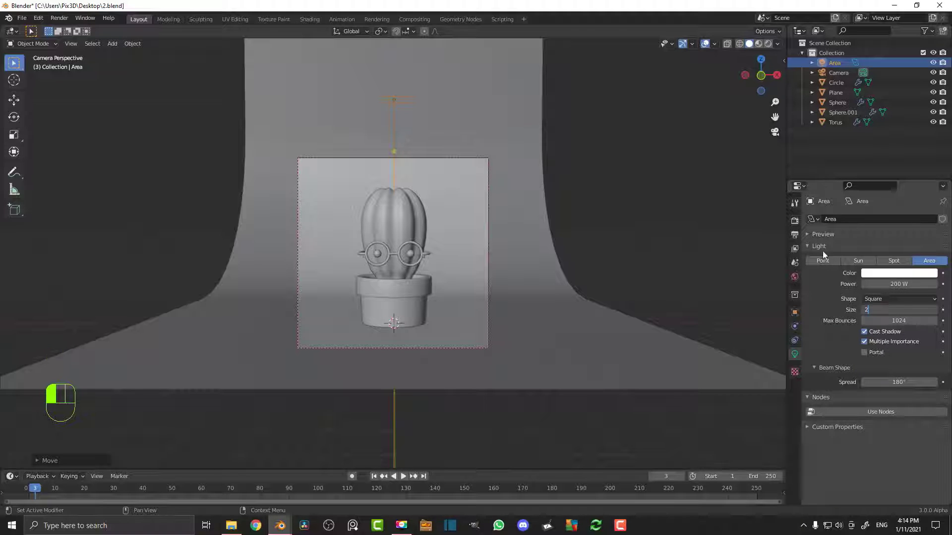
{"action": "key", "text": "ctrl+a"}
{"action": "type", "text": "2 m"}
{"action": "key", "text": "ctrl+a"}
{"action": "type", "text": "3"}
{"action": "key", "text": "Return"}
Switch the camera viewport to rendered shading to preview the overhead lighting
{"action": "scroll", "coordinate": [435, 257], "scroll_direction": "up", "scroll_amount": 1}
{"action": "key", "text": "z"}
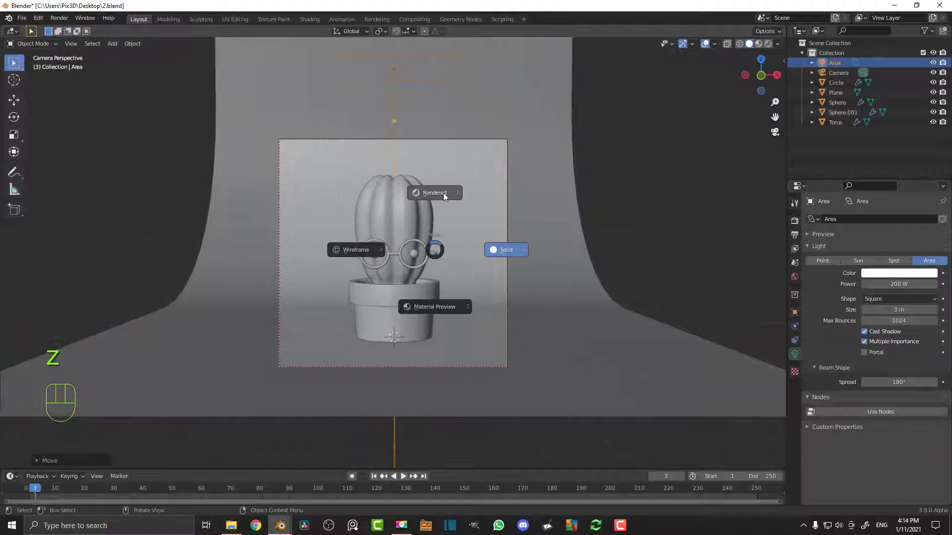
{"action": "left_click", "coordinate": [472, 173]}
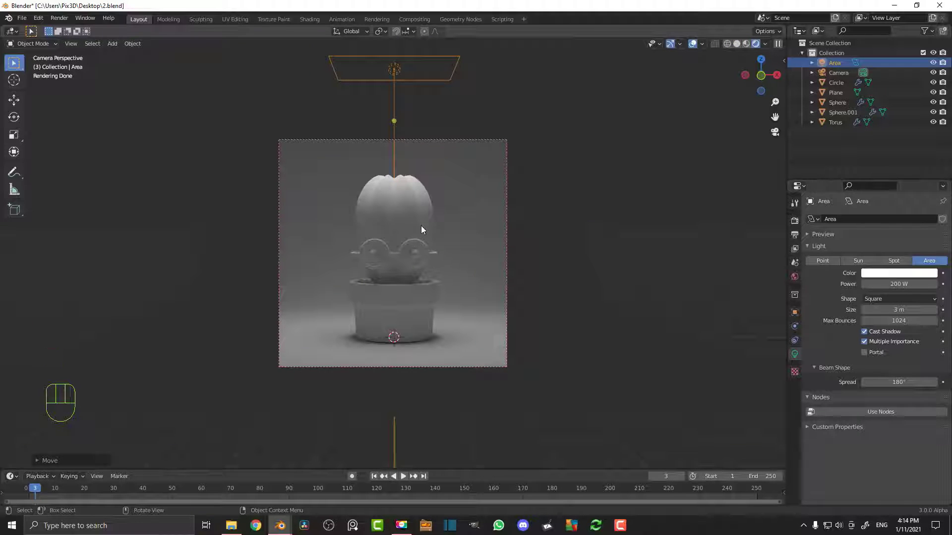
Duplicate the area light, place the copy to the right of the cactus and rotate it to face the plant
{"action": "key", "text": "shift+d"}
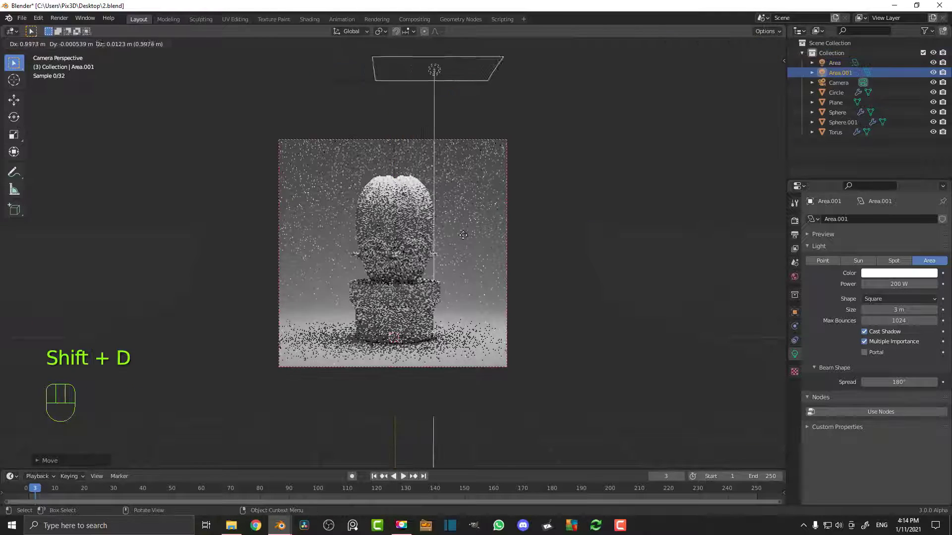
{"action": "left_click", "coordinate": [614, 365]}
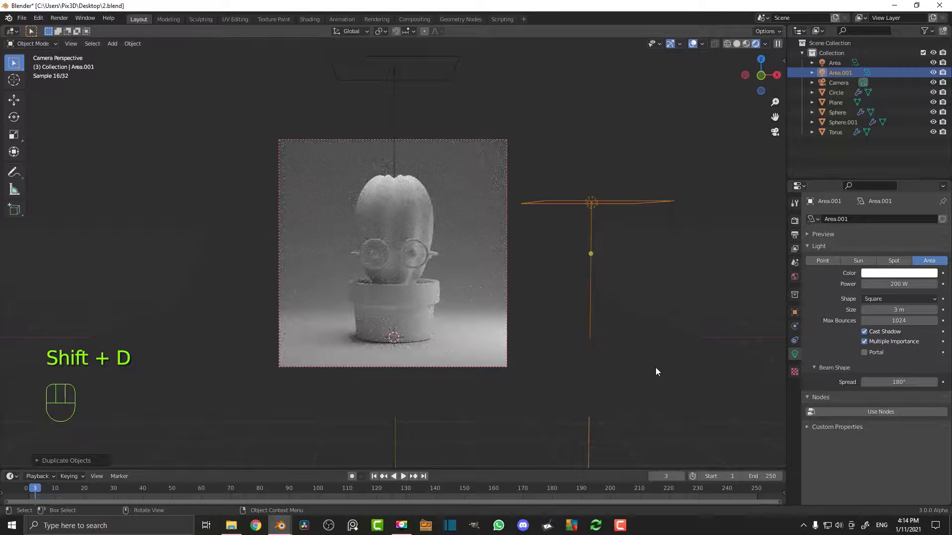
{"action": "key", "text": "r"}
{"action": "left_click", "coordinate": [394, 300]}
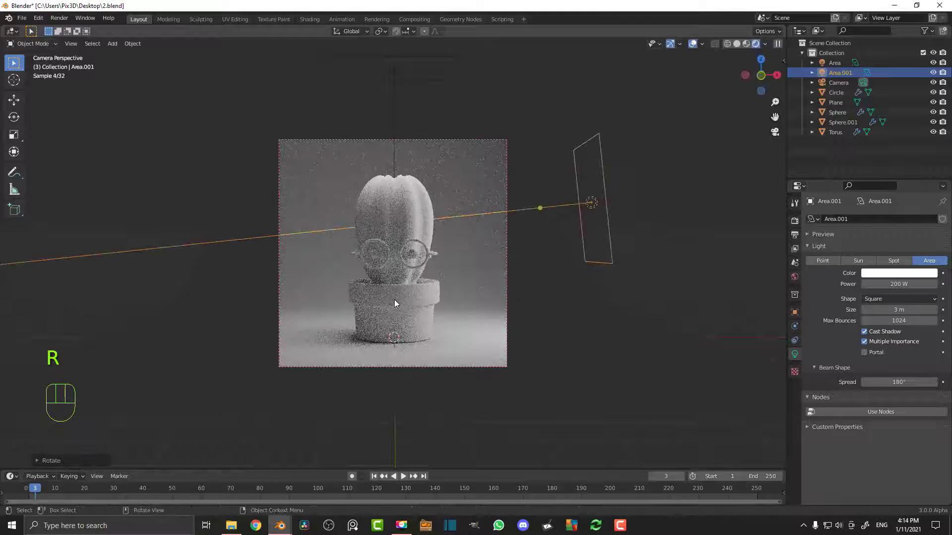
From the top view, move the side light toward the front right of the cactus and rotate it to aim at the plant
{"action": "key", "text": "KP_7"}
{"action": "key", "text": "g"}
{"action": "left_click", "coordinate": [566, 260]}
{"action": "key", "text": "r"}
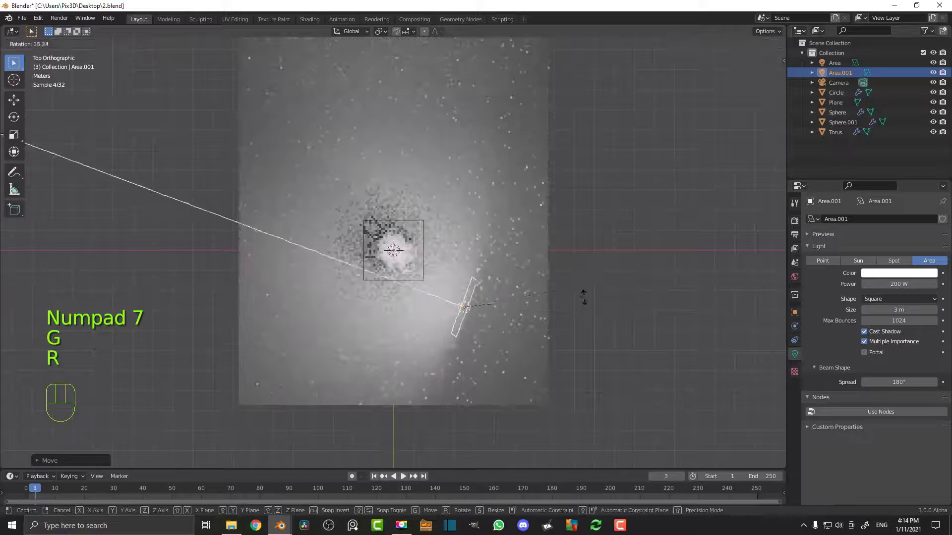
{"action": "left_click", "coordinate": [594, 328]}
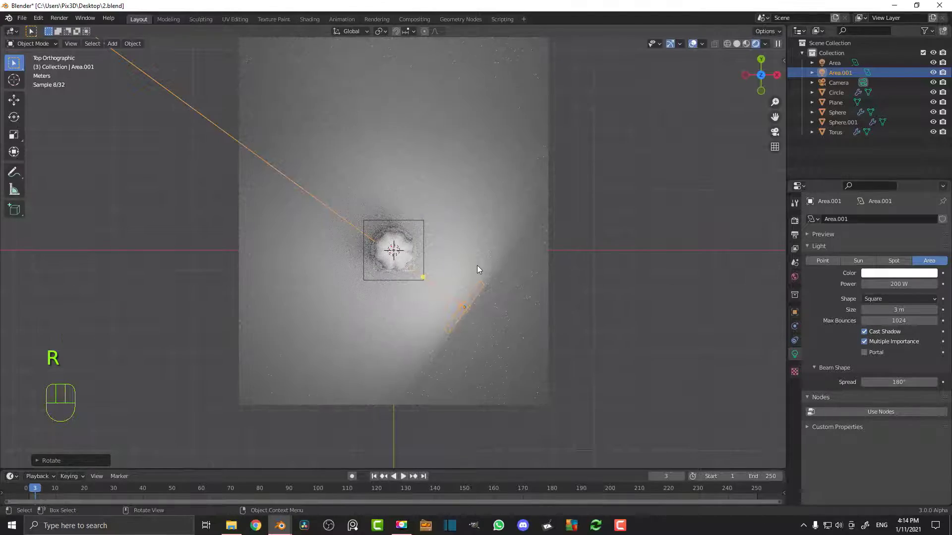
Duplicate the side light to the front left, rotate it about 104° to aim at the cactus, and return to the camera view
{"action": "key", "text": "shift+d"}
{"action": "left_click", "coordinate": [312, 284]}
{"action": "key", "text": "r"}
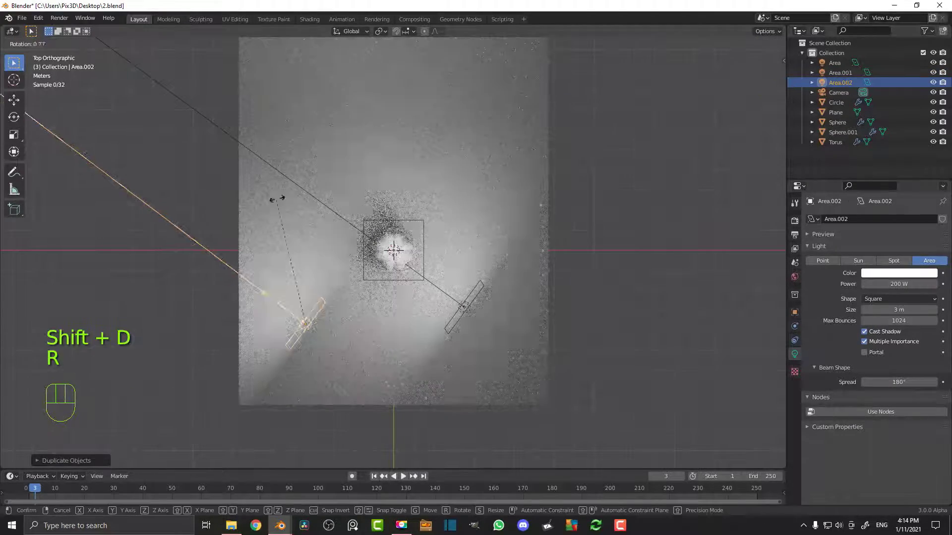
{"action": "left_click", "coordinate": [543, 321]}
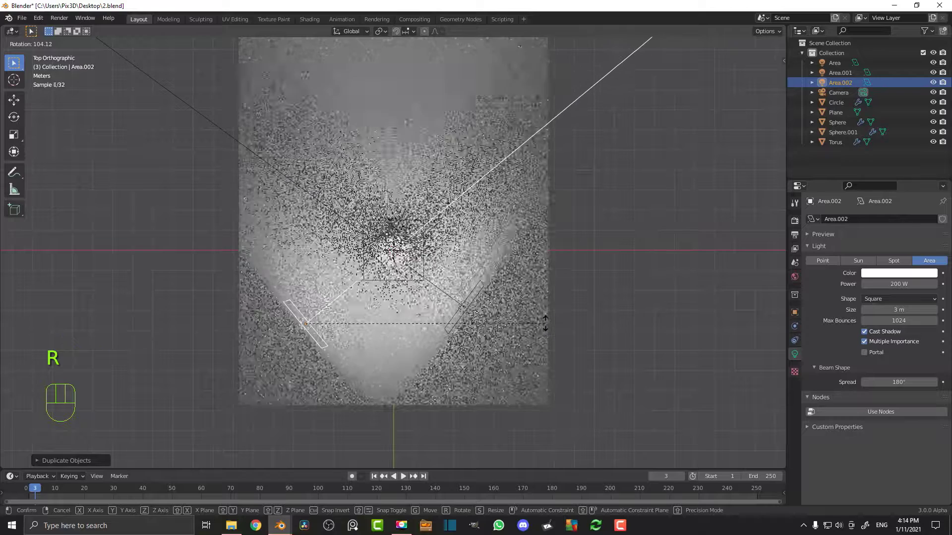
{"action": "key", "text": "KP_0"}
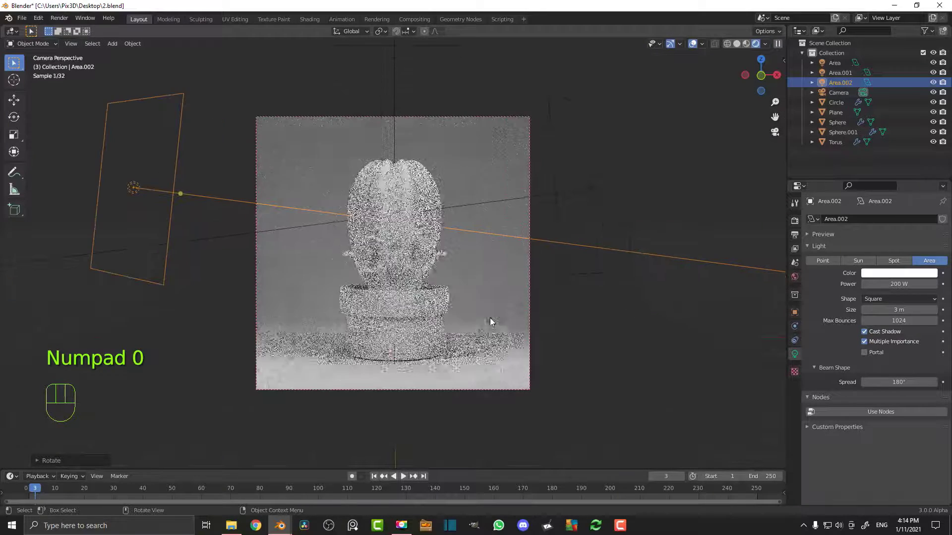
Change the world background color to a lighter grey and save the file
{"action": "left_click", "coordinate": [795, 276]}
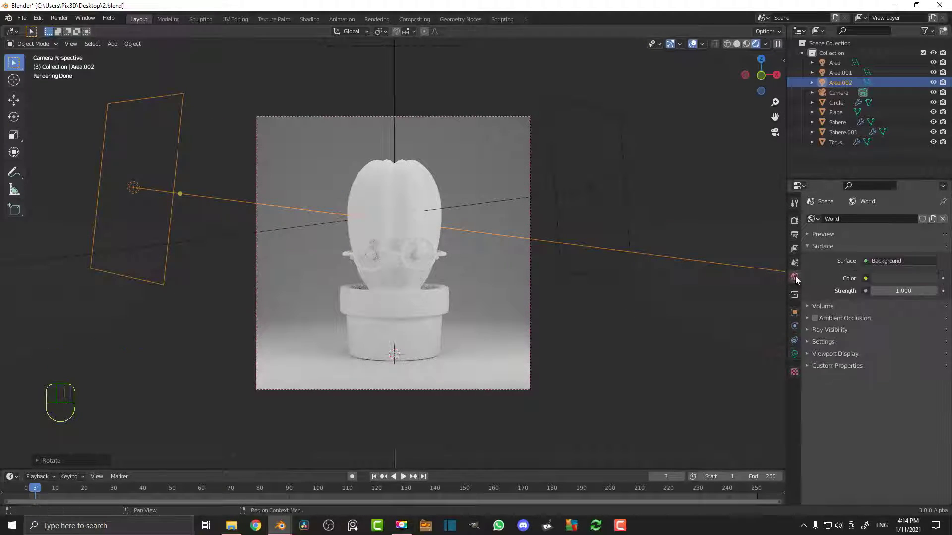
{"action": "left_click", "coordinate": [890, 278]}
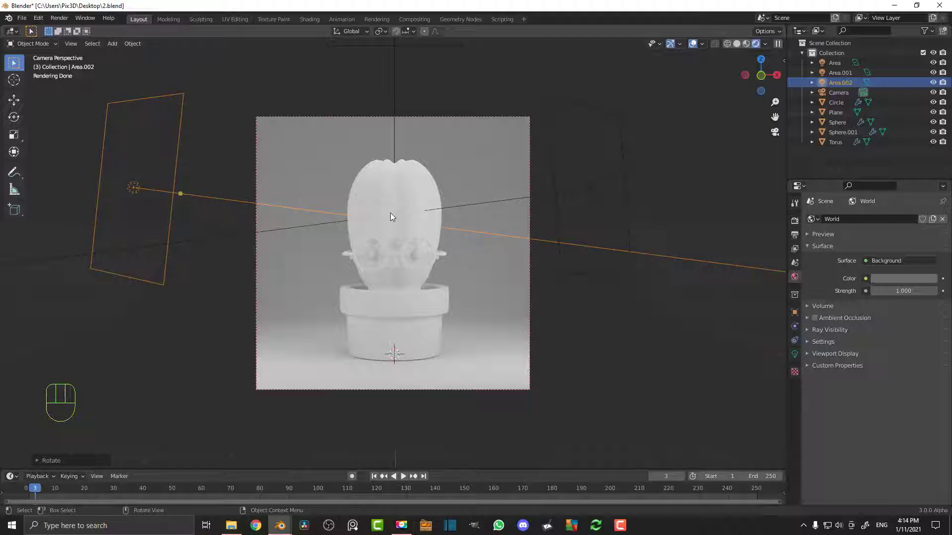
{"action": "key", "text": "ctrl+s"}
{"action": "key", "text": "ctrl+s"}
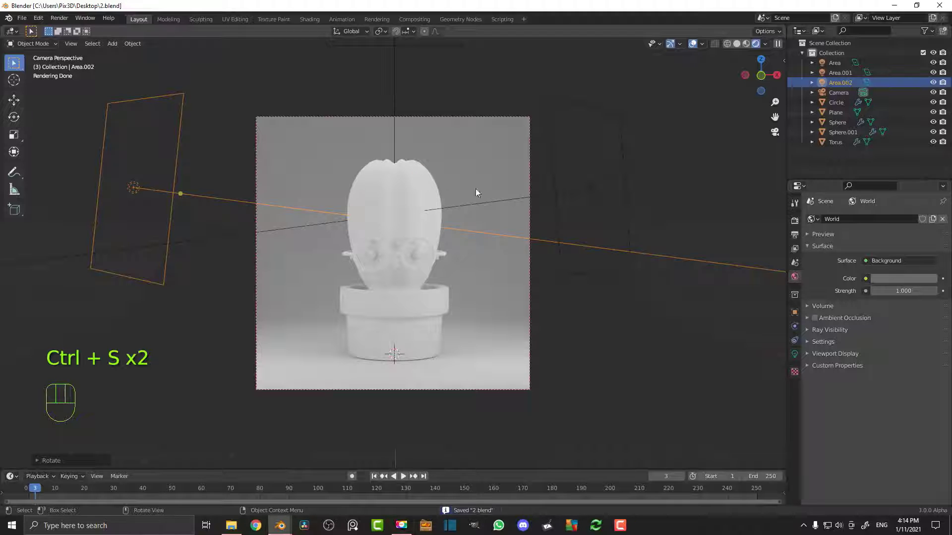
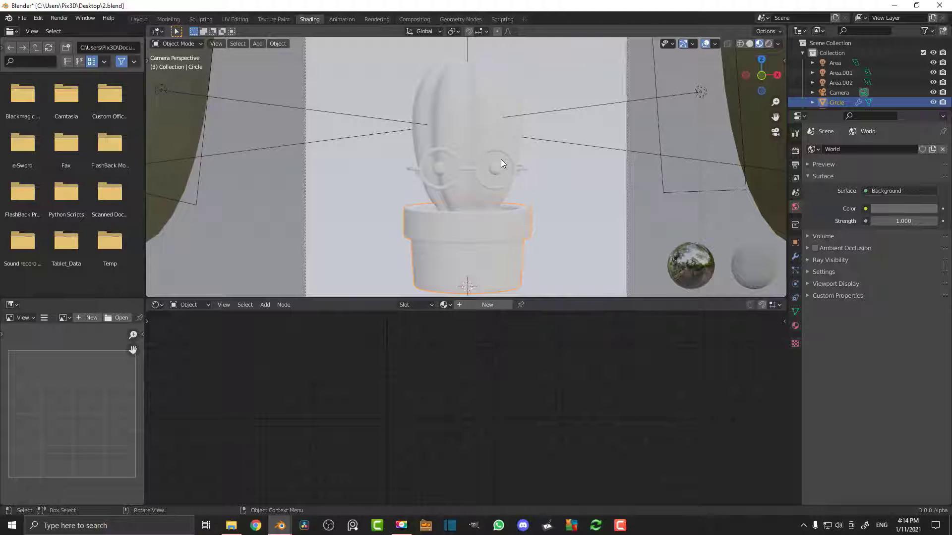
Show the Shading workspace's viewport in rendered mode with the whole camera frame in view
{"action": "scroll", "coordinate": [499, 159], "scroll_direction": "down", "scroll_amount": 1}
{"action": "key", "text": "z"}
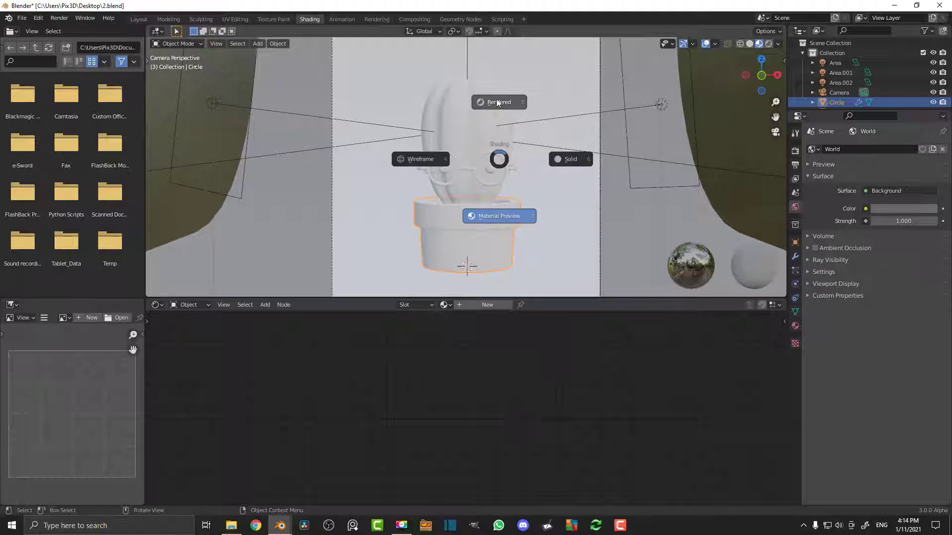
{"action": "left_click", "coordinate": [513, 101]}
{"action": "scroll", "coordinate": [475, 169], "scroll_direction": "down", "scroll_amount": 2}
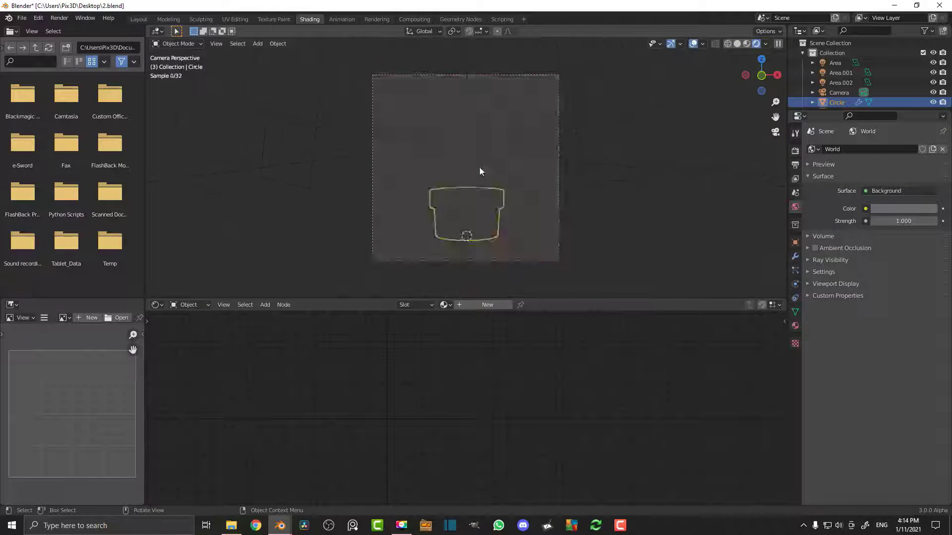
{"action": "scroll", "coordinate": [481, 170], "scroll_direction": "up", "scroll_amount": 1}
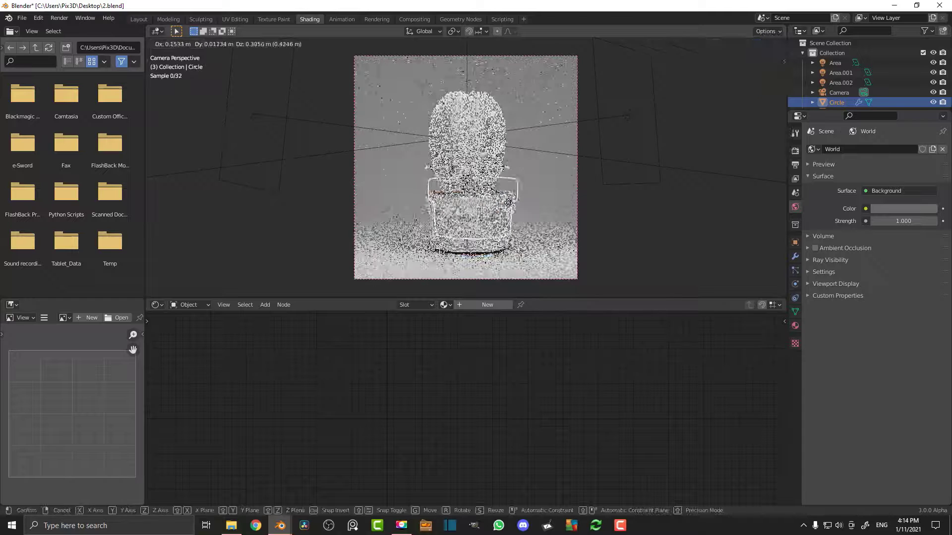
Create a new material for the flower pot and name it "pot"
{"action": "left_click", "coordinate": [508, 305]}
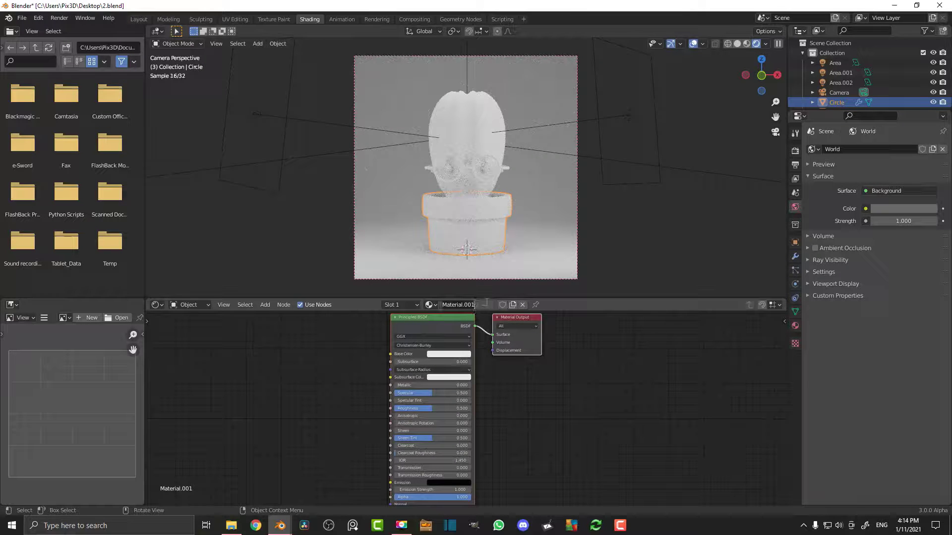
{"action": "double_click", "coordinate": [487, 304]}
{"action": "type", "text": "pot"}
{"action": "key", "text": "Return"}
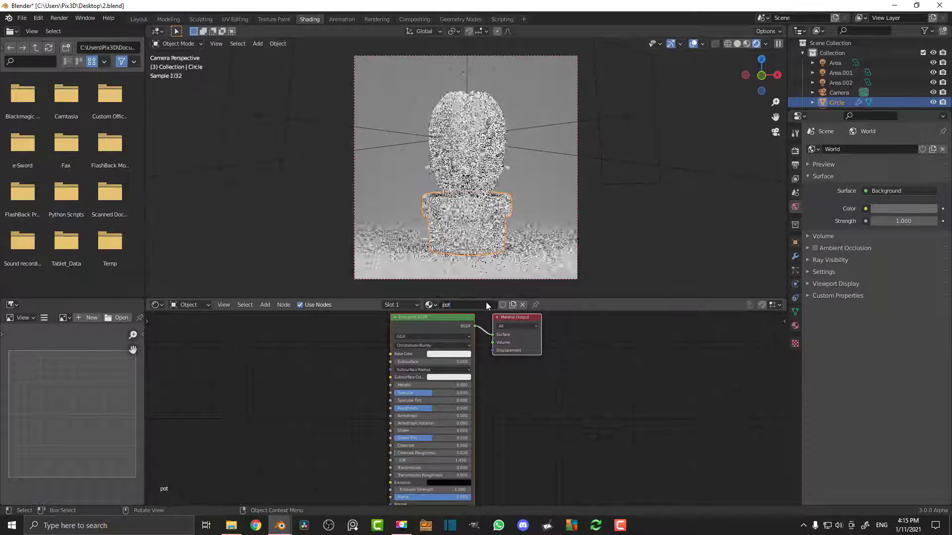
Add a Noise Texture node to the pot material and connect its Color output to the Principled BSDF's Base Color
{"action": "scroll", "coordinate": [421, 347], "scroll_direction": "left", "scroll_amount": 5, "text": "ctrl"}
{"action": "scroll", "coordinate": [382, 373], "scroll_direction": "up", "scroll_amount": 2}
{"action": "scroll", "coordinate": [374, 360], "scroll_direction": "up", "scroll_amount": 2}
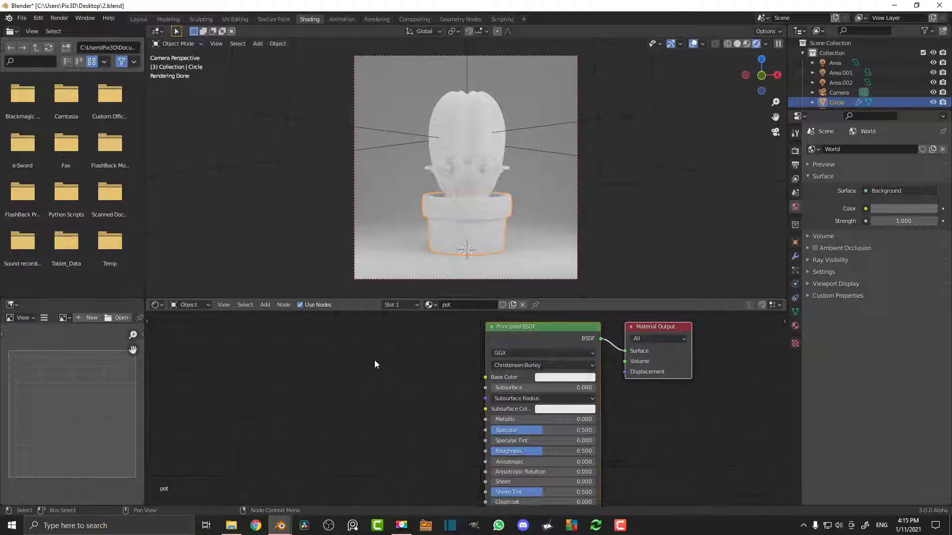
{"action": "key", "text": "shift+a"}
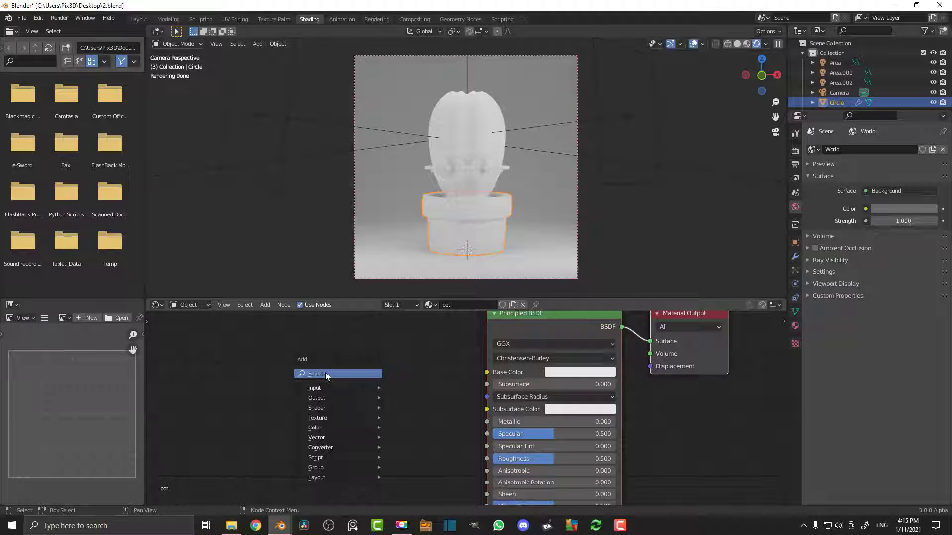
{"action": "left_click", "coordinate": [326, 373]}
{"action": "type", "text": "nois"}
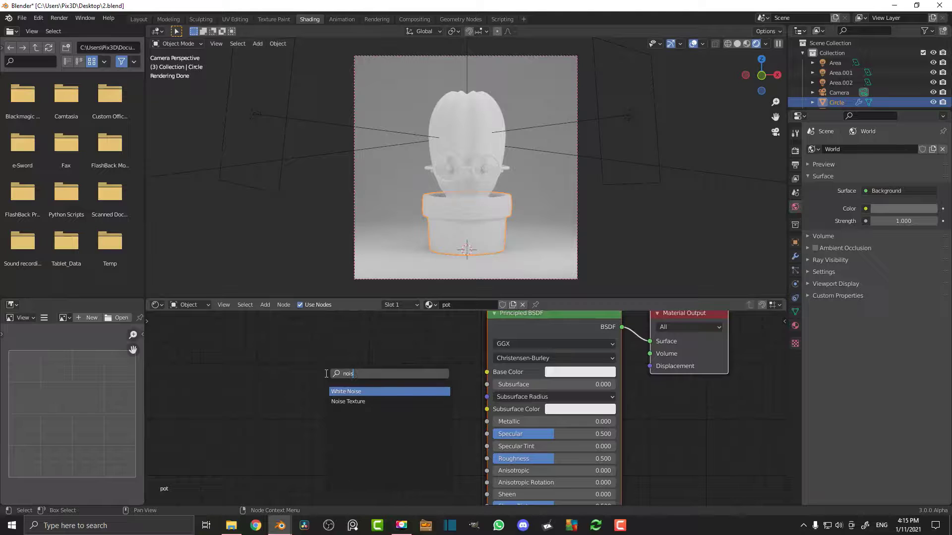
{"action": "left_click", "coordinate": [347, 401]}
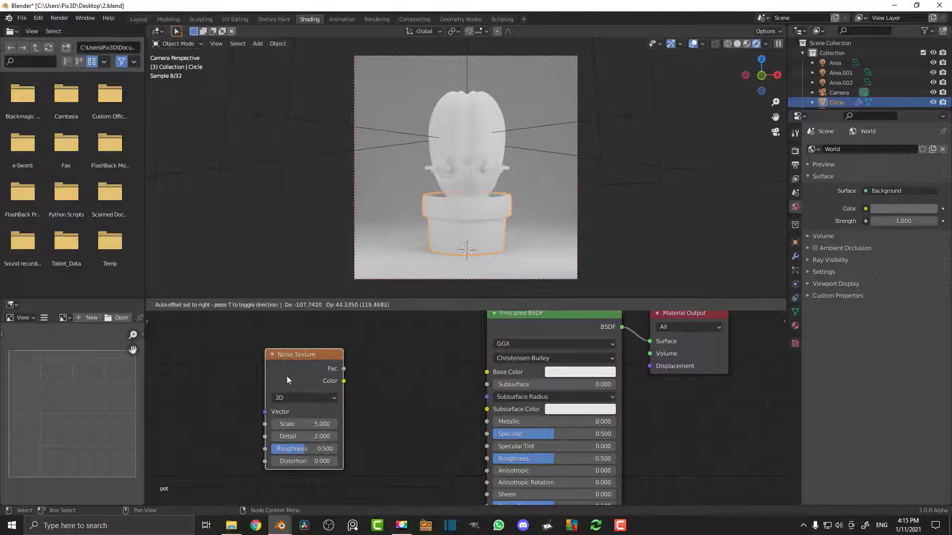
{"action": "left_click", "coordinate": [348, 386]}
{"action": "left_click_drag", "start_coordinate": [344, 381], "coordinate": [487, 372]}
{"action": "scroll", "coordinate": [425, 363], "scroll_direction": "up", "scroll_amount": 2}
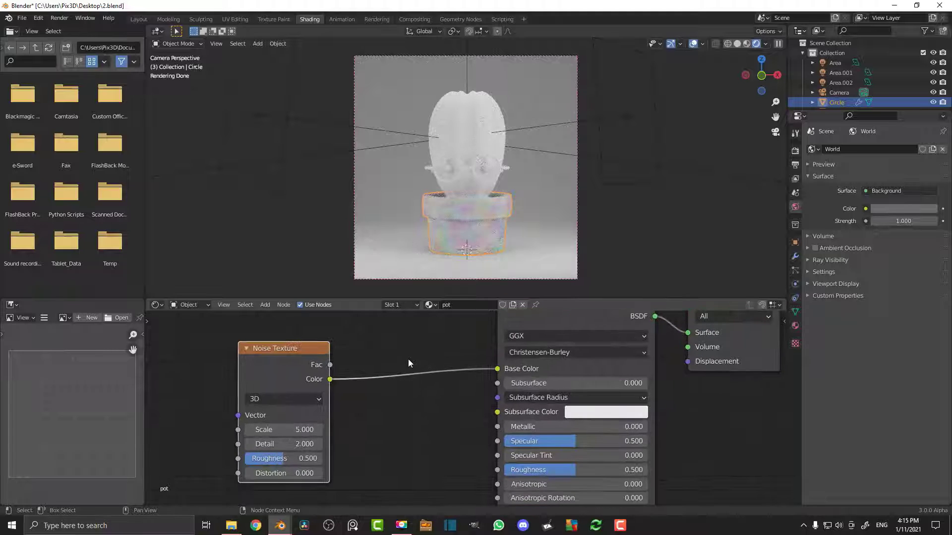
Insert a ColorRamp node on the link between the Noise Texture and the Principled BSDF's Base Color
{"action": "key", "text": "shift+a"}
{"action": "left_click", "coordinate": [393, 357]}
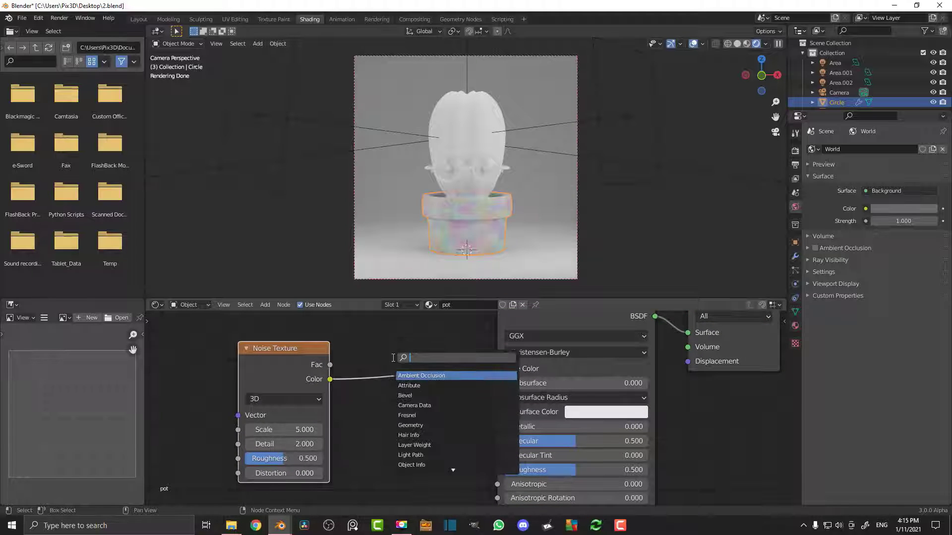
{"action": "type", "text": "colo"}
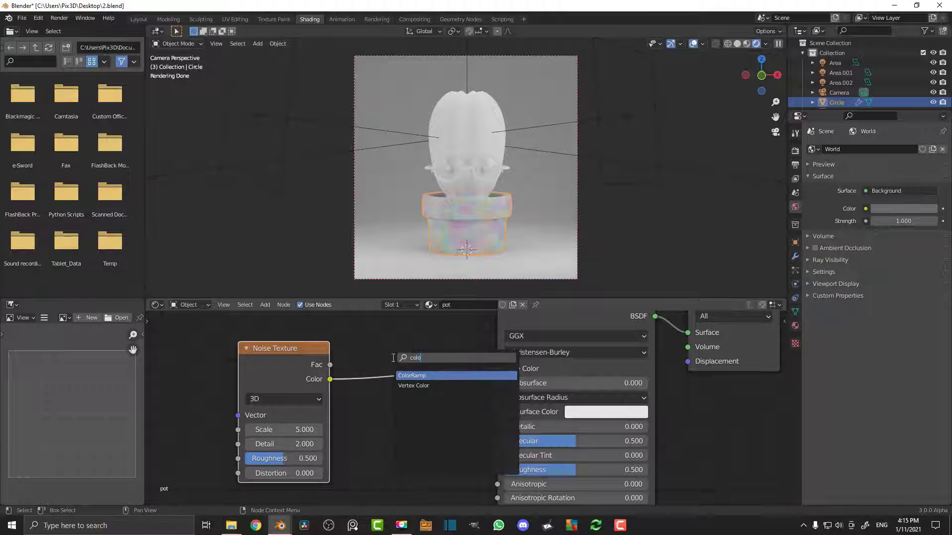
{"action": "left_click", "coordinate": [407, 376]}
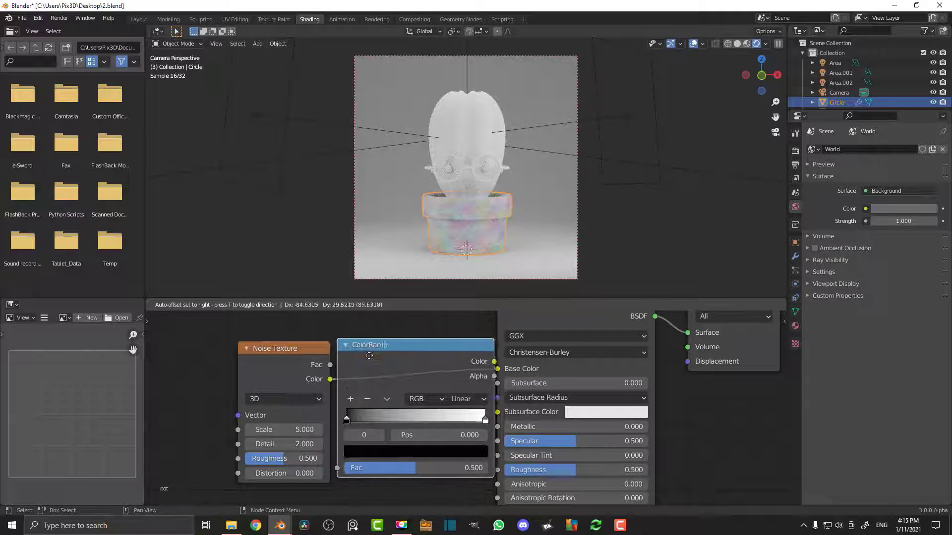
{"action": "left_click", "coordinate": [364, 350]}
{"action": "scroll", "coordinate": [446, 454], "scroll_direction": "down", "scroll_amount": 2}
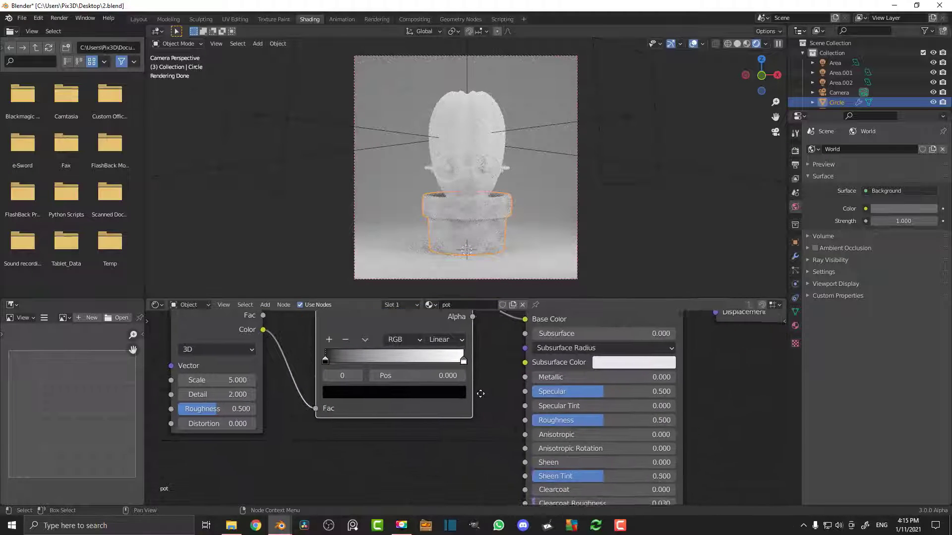
Tighten the ColorRamp by moving the white stop inward to about three quarters of the ramp and the black stop to 0.259
{"action": "middle_click_drag", "start_coordinate": [446, 455], "coordinate": [427, 485]}
{"action": "left_click_drag", "start_coordinate": [419, 426], "coordinate": [388, 426]}
{"action": "left_click_drag", "start_coordinate": [302, 425], "coordinate": [335, 427]}
{"action": "scroll", "coordinate": [341, 423], "scroll_direction": "up", "scroll_amount": 1}
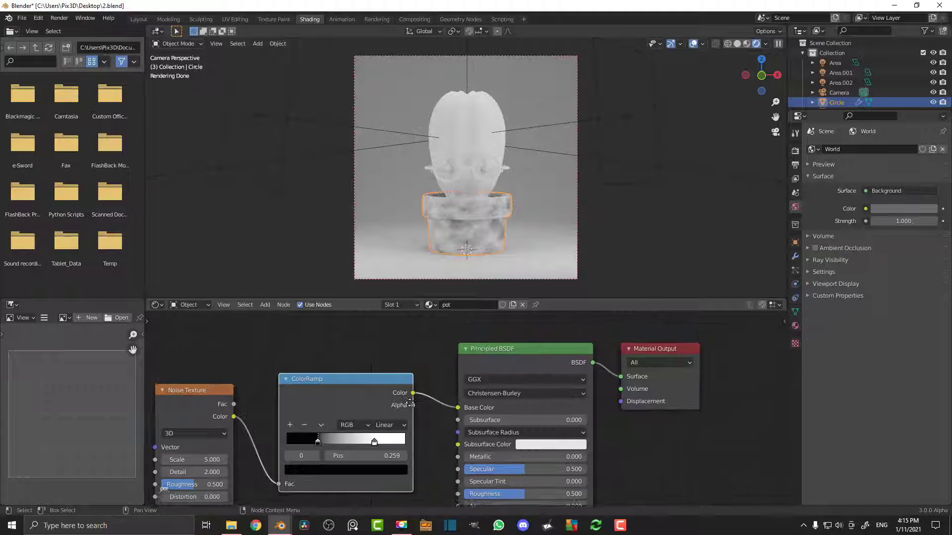
Insert a MixRGB node on the link between the ColorRamp and the Principled BSDF's Base Color
{"action": "scroll", "coordinate": [432, 358], "scroll_direction": "up", "scroll_amount": 2}
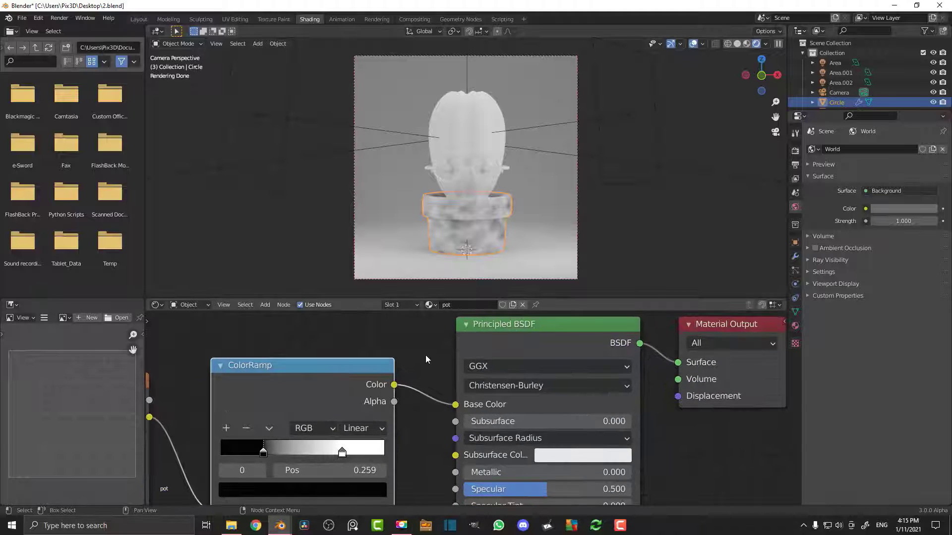
{"action": "key", "text": "shift+a"}
{"action": "left_click", "coordinate": [392, 349]}
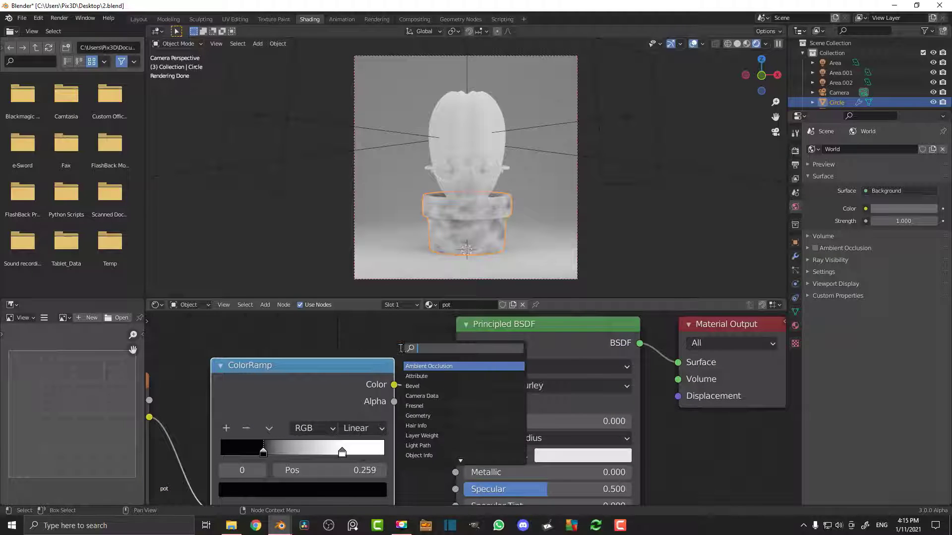
{"action": "type", "text": "mix"}
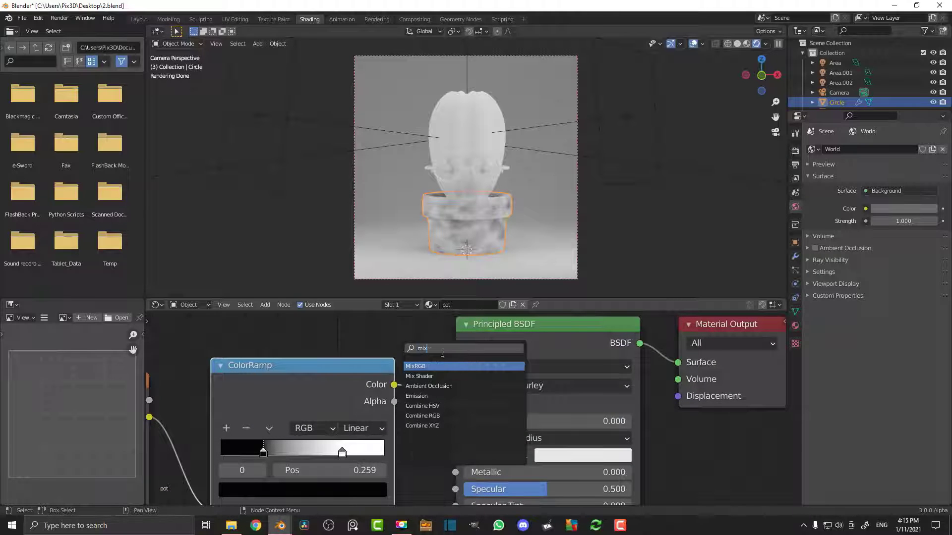
{"action": "left_click", "coordinate": [421, 367]}
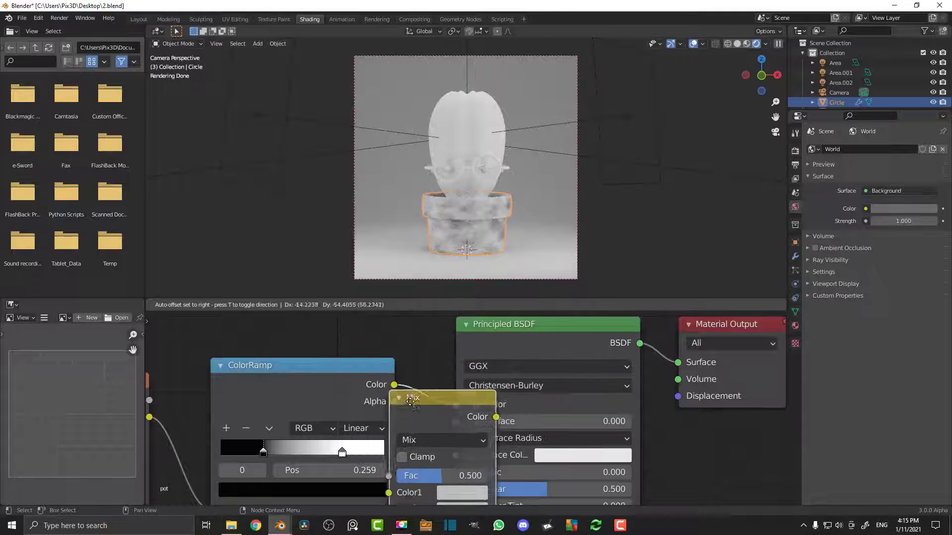
{"action": "left_click", "coordinate": [440, 376]}
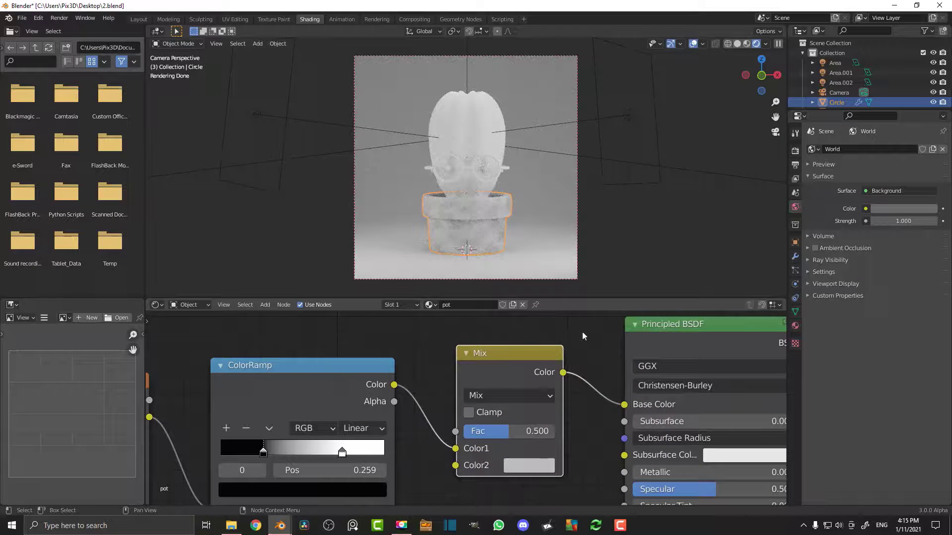
Reroute the ColorRamp's Color output from the Mix node's Color1 input to its Fac input
{"action": "middle_click_drag", "start_coordinate": [496, 427], "coordinate": [445, 399]}
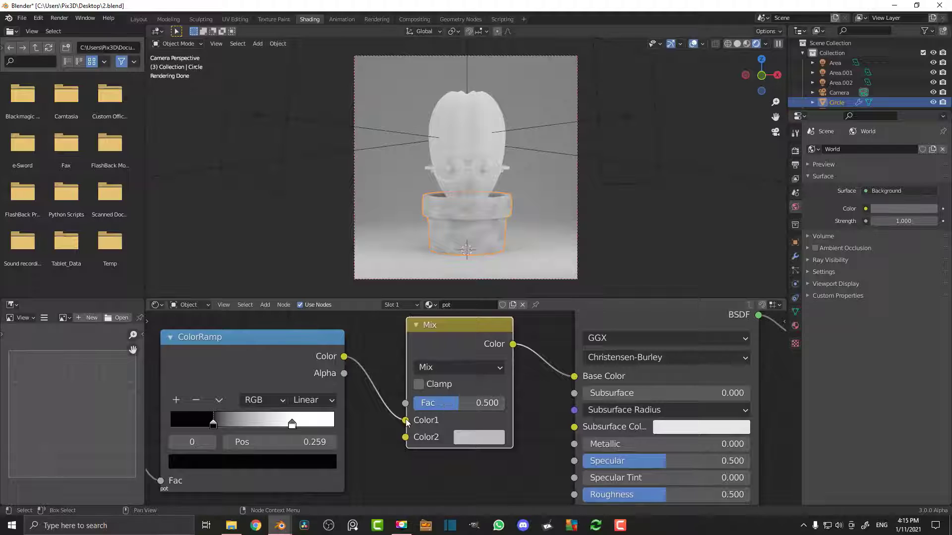
{"action": "left_click_drag", "start_coordinate": [405, 420], "coordinate": [346, 354]}
{"action": "left_click_drag", "start_coordinate": [395, 375], "coordinate": [413, 405]}
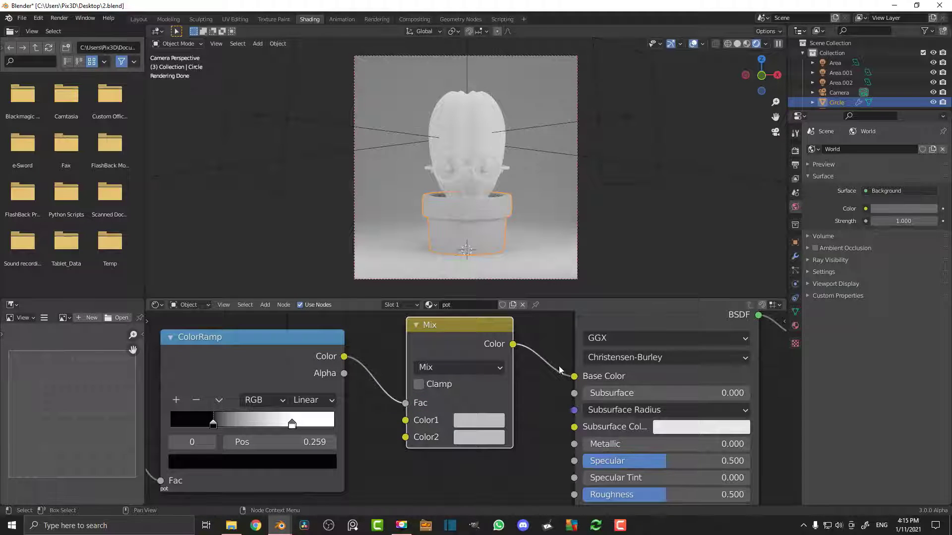
Set the Mix node's Color1 to a terracotta orange with hue 0.028, saturation 0.875 and value 0.500
{"action": "middle_click_drag", "start_coordinate": [524, 369], "coordinate": [507, 383]}
{"action": "scroll", "coordinate": [507, 380], "scroll_direction": "up", "scroll_amount": 3}
{"action": "left_click", "coordinate": [483, 392]}
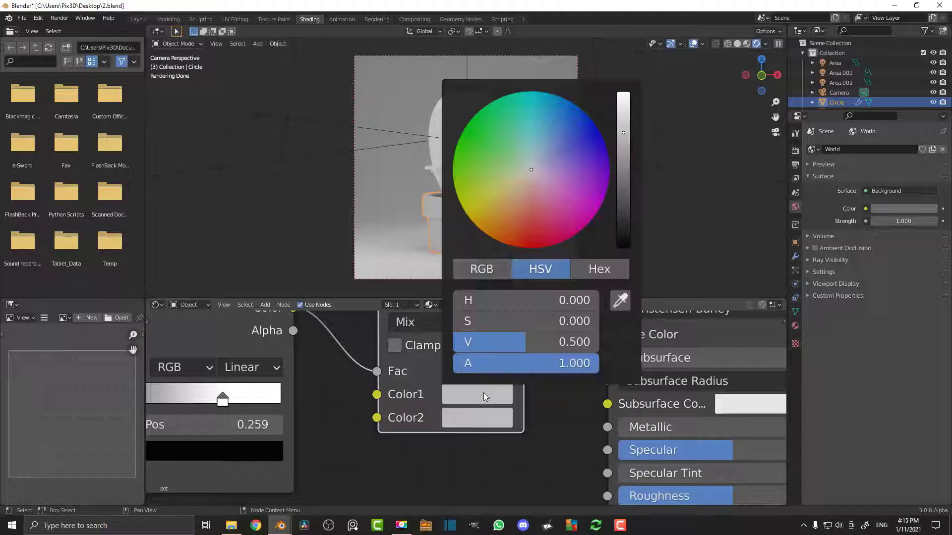
{"action": "left_click", "coordinate": [508, 215]}
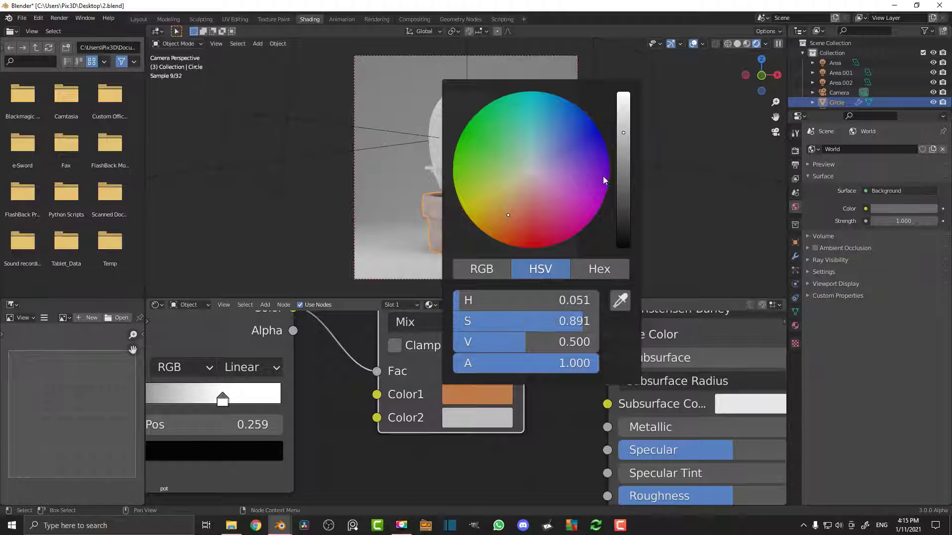
{"action": "left_click", "coordinate": [517, 216]}
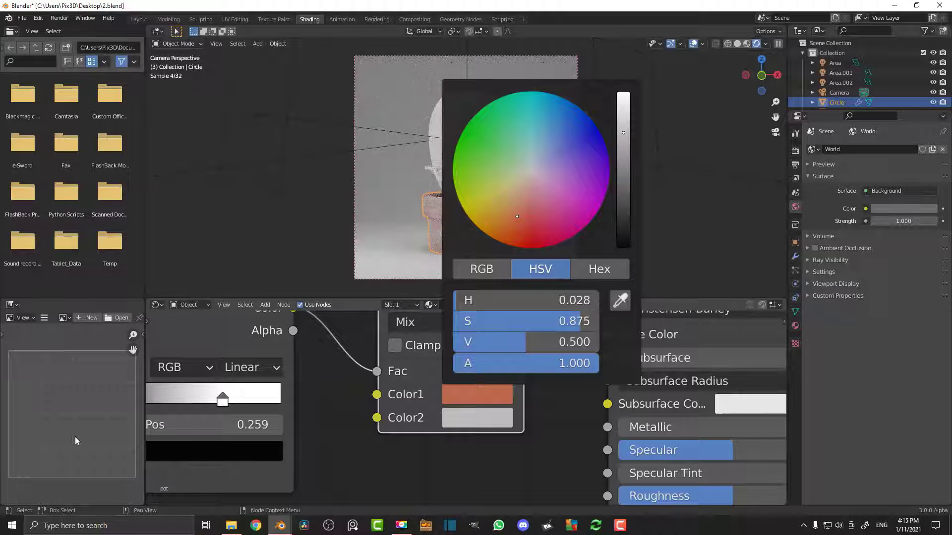
Set the Mix node's Color2 to a dark brown by picking an orange hue and lowering its value
{"action": "left_click", "coordinate": [484, 418]}
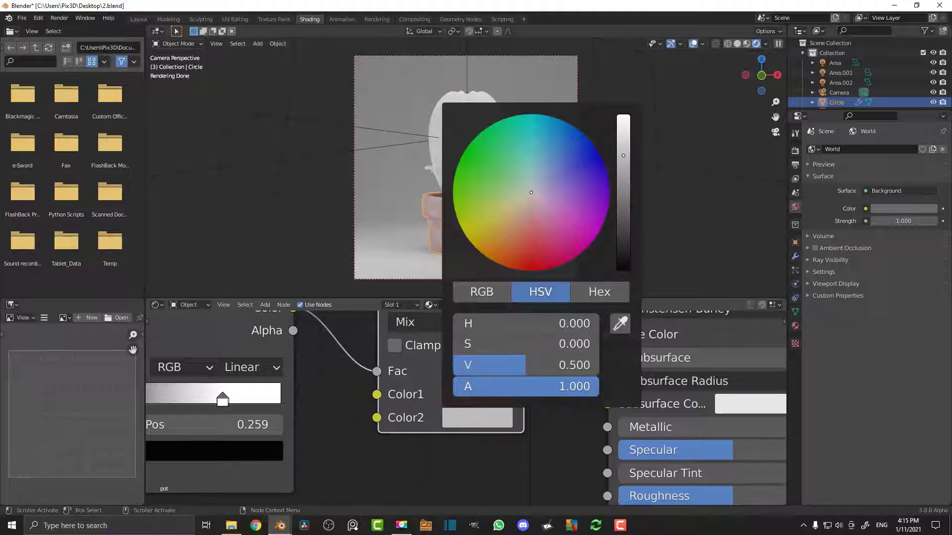
{"action": "left_click", "coordinate": [517, 226]}
{"action": "left_click_drag", "start_coordinate": [526, 365], "coordinate": [471, 366]}
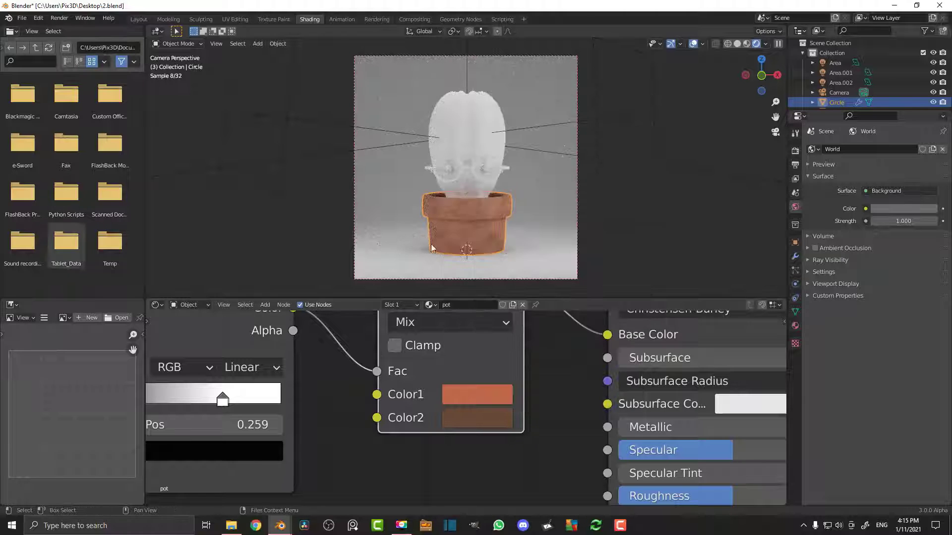
Narrow the ColorRamp's transition by moving the white stop to about two thirds of the ramp and the black stop to 0.350
{"action": "middle_click_drag", "start_coordinate": [234, 403], "coordinate": [382, 397]}
{"action": "left_click", "coordinate": [361, 393], "text": "ctrl"}
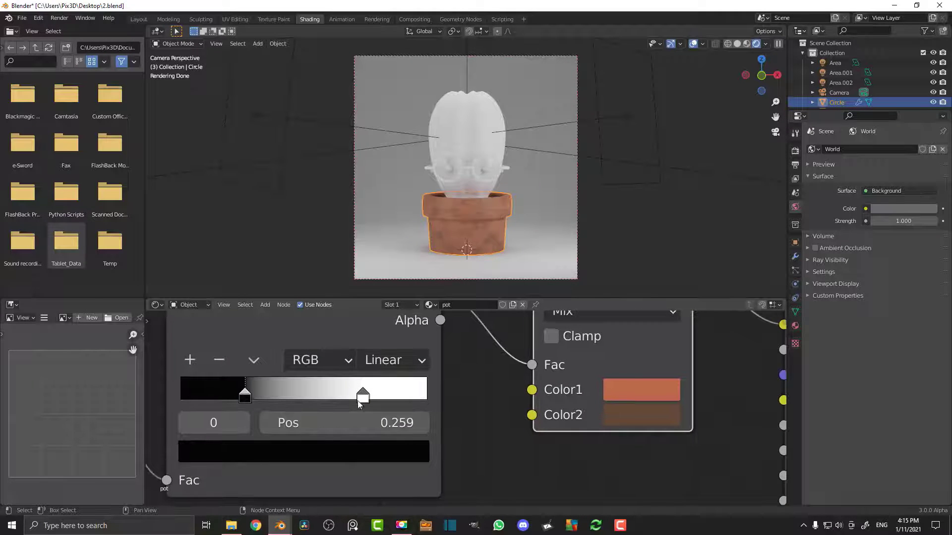
{"action": "left_click_drag", "start_coordinate": [361, 393], "coordinate": [339, 393]}
{"action": "left_click_drag", "start_coordinate": [244, 397], "coordinate": [267, 397]}
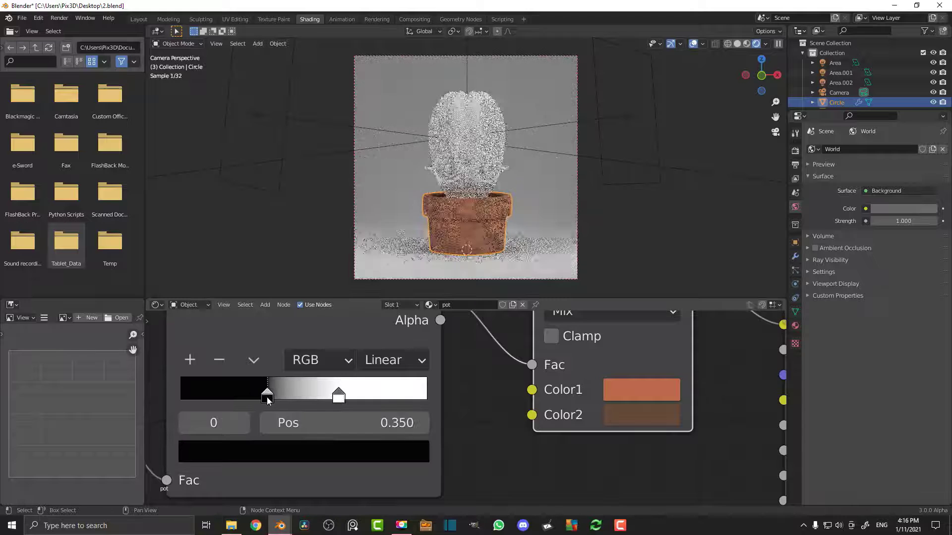
Set the Noise Texture's Scale to 55
{"action": "middle_click_drag", "start_coordinate": [423, 423], "coordinate": [648, 378]}
{"action": "scroll", "coordinate": [347, 386], "scroll_direction": "down", "scroll_amount": 1}
{"action": "middle_click_drag", "start_coordinate": [268, 370], "coordinate": [382, 402]}
{"action": "scroll", "coordinate": [382, 402], "scroll_direction": "up", "scroll_amount": 1}
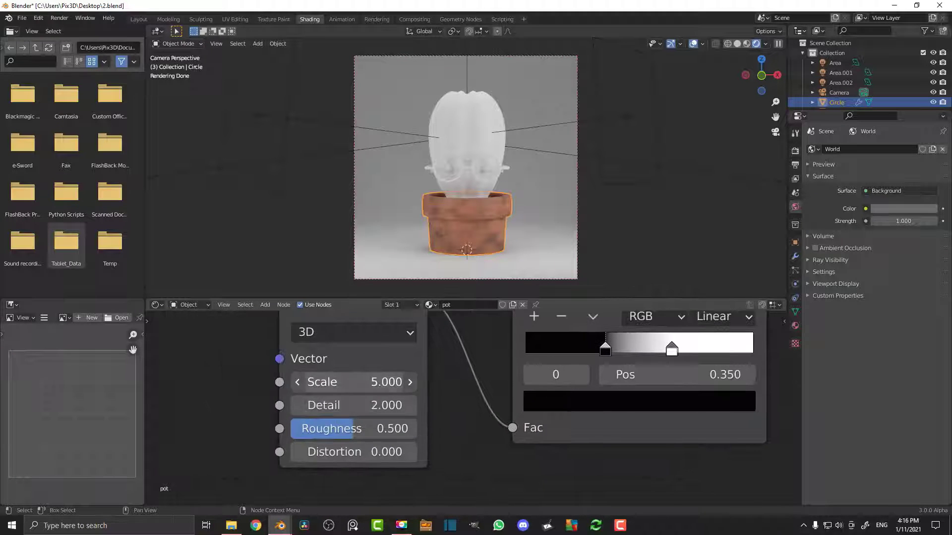
{"action": "double_click", "coordinate": [354, 382]}
{"action": "type", "text": "55"}
{"action": "key", "text": "Return"}
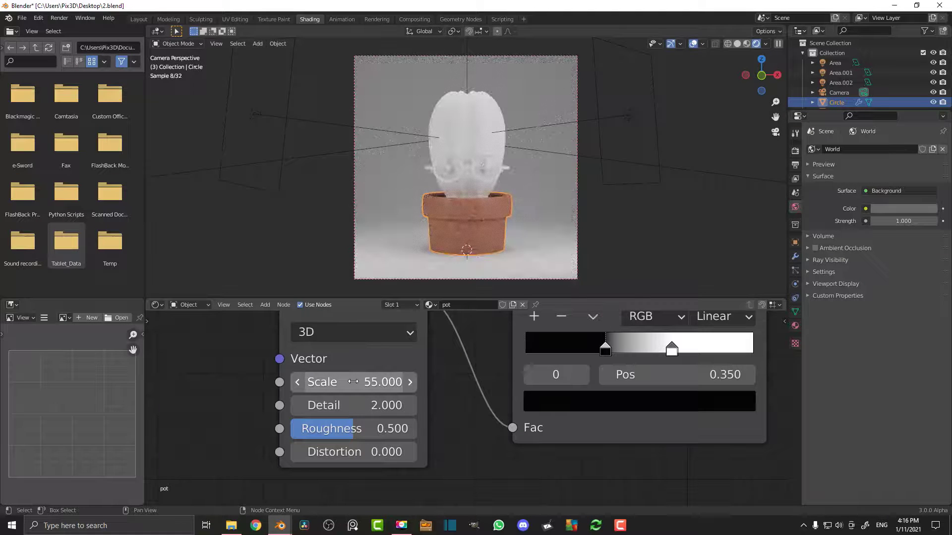
Reduce the Noise Texture's Scale to 35 and inspect the pot's surface up close in the rendered viewport
{"action": "double_click", "coordinate": [370, 382]}
{"action": "type", "text": "35"}
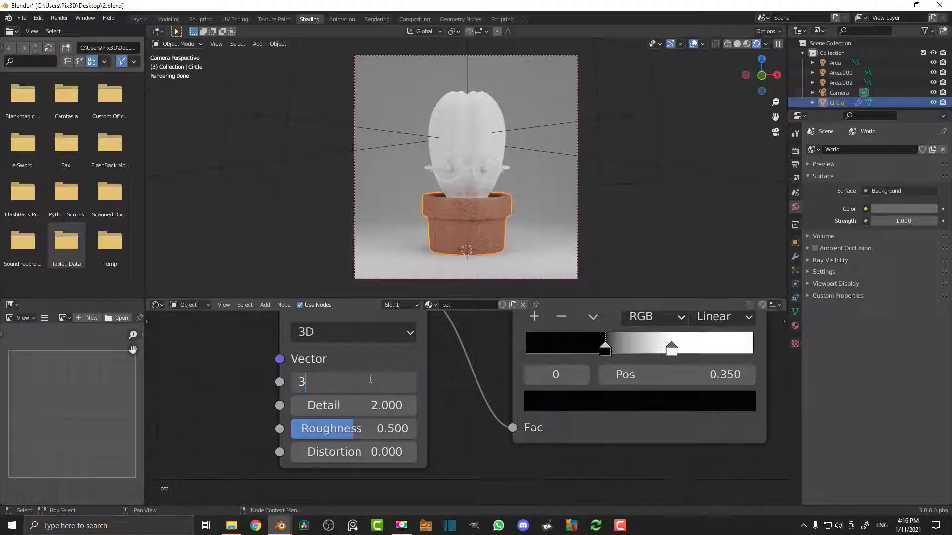
{"action": "key", "text": "Return"}
{"action": "scroll", "coordinate": [484, 227], "scroll_direction": "up", "scroll_amount": 2}
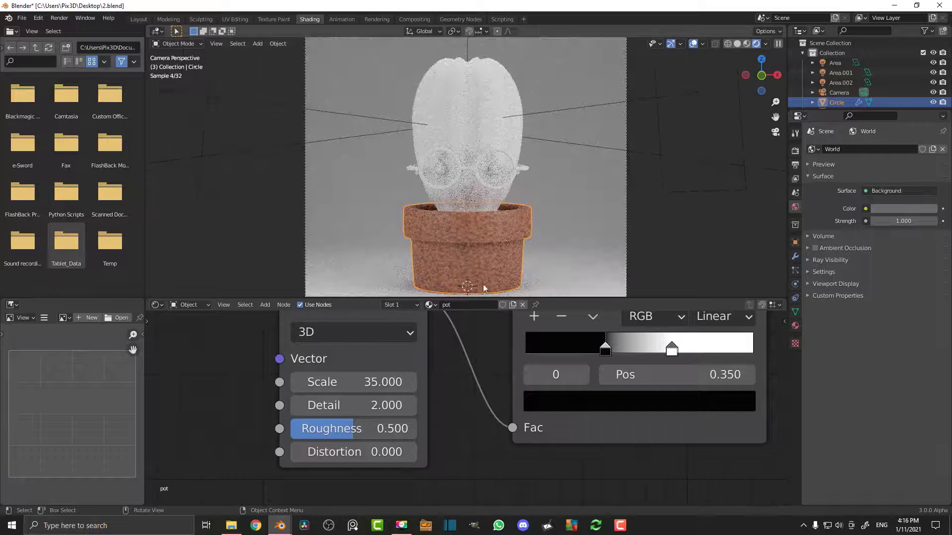
Soften the ColorRamp's contrast by setting the white stop's position to 0.727 and the black stop's to 0.245
{"action": "middle_click_drag", "start_coordinate": [665, 337], "coordinate": [424, 374]}
{"action": "left_click_drag", "start_coordinate": [424, 374], "coordinate": [443, 382]}
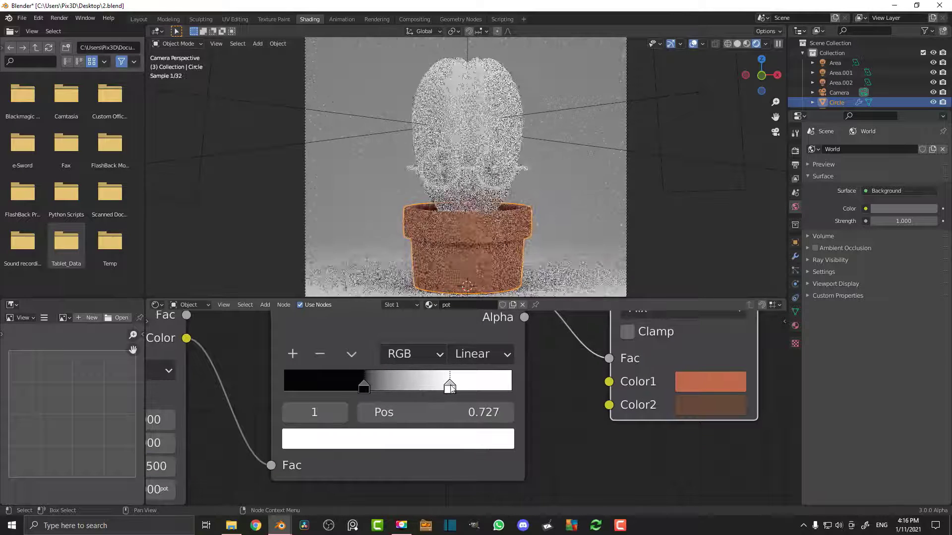
{"action": "left_click_drag", "start_coordinate": [367, 388], "coordinate": [341, 388]}
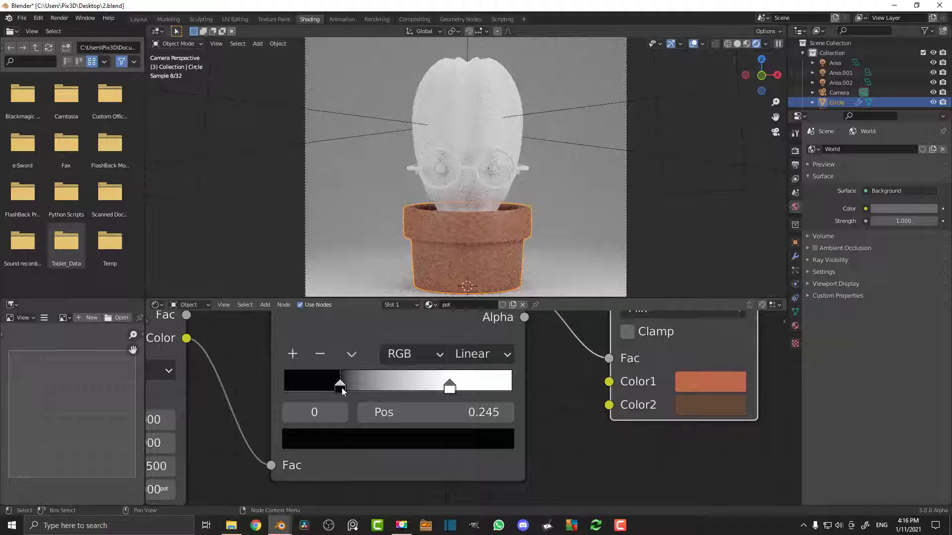
Add a Bump node to the pot material and place it below the Mix node
{"action": "middle_click_drag", "start_coordinate": [548, 390], "coordinate": [371, 391]}
{"action": "scroll", "coordinate": [454, 394], "scroll_direction": "down", "scroll_amount": 4}
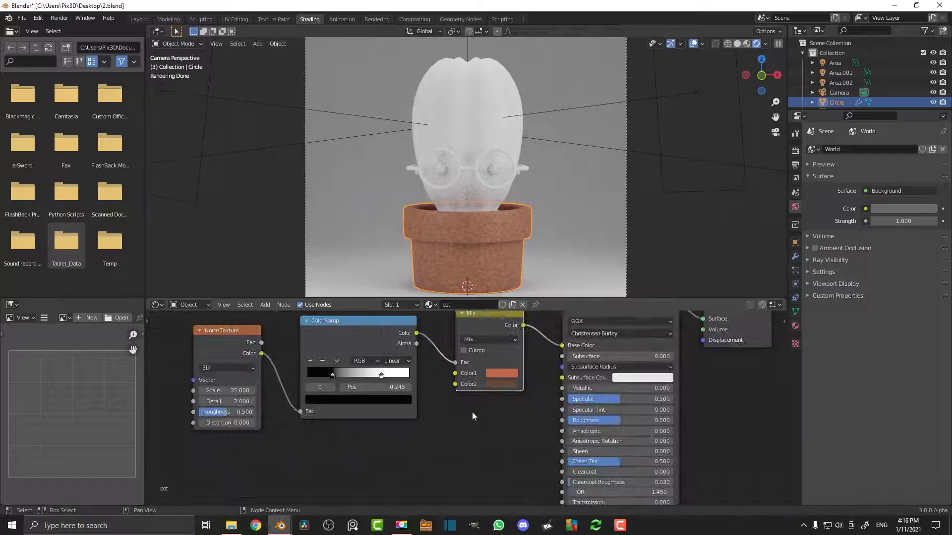
{"action": "middle_click_drag", "start_coordinate": [465, 416], "coordinate": [465, 411]}
{"action": "key", "text": "shift+a"}
{"action": "left_click", "coordinate": [431, 399]}
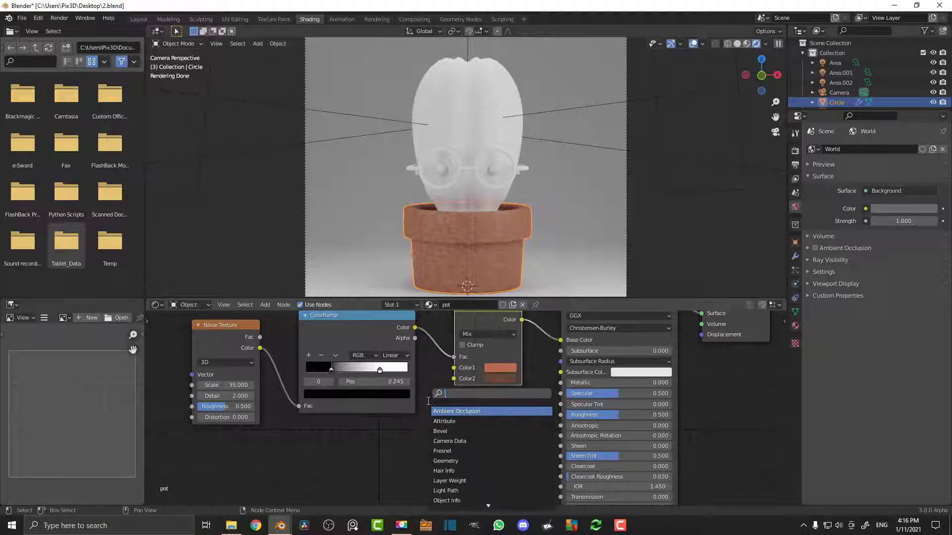
{"action": "type", "text": "bump"}
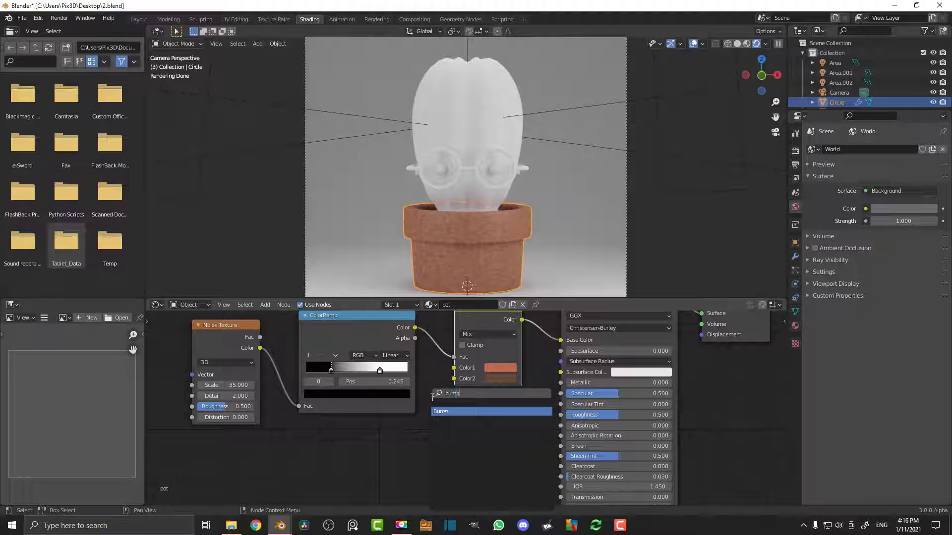
{"action": "left_click", "coordinate": [444, 413]}
{"action": "left_click", "coordinate": [449, 413]}
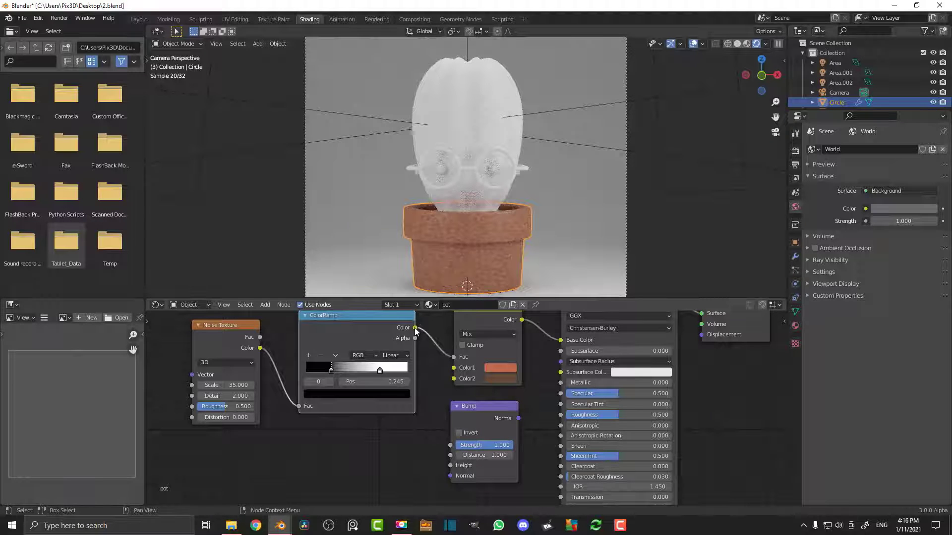
Connect the ColorRamp's Color output to the Bump node's Height and the Bump's Normal output to the Principled BSDF's Normal
{"action": "left_click_drag", "start_coordinate": [415, 327], "coordinate": [450, 466]}
{"action": "middle_click_drag", "start_coordinate": [531, 454], "coordinate": [439, 373]}
{"action": "left_click_drag", "start_coordinate": [426, 337], "coordinate": [451, 345]}
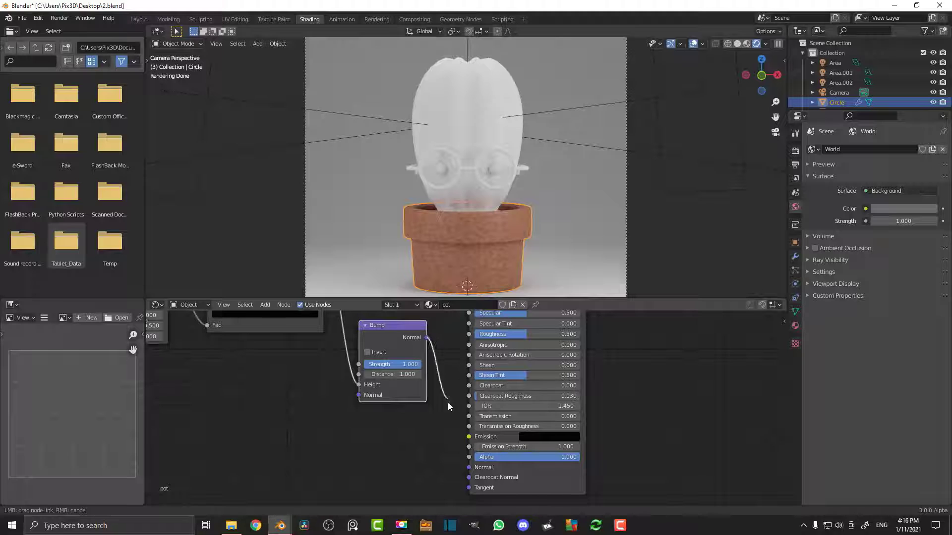
{"action": "left_click_drag", "start_coordinate": [440, 453], "coordinate": [472, 467]}
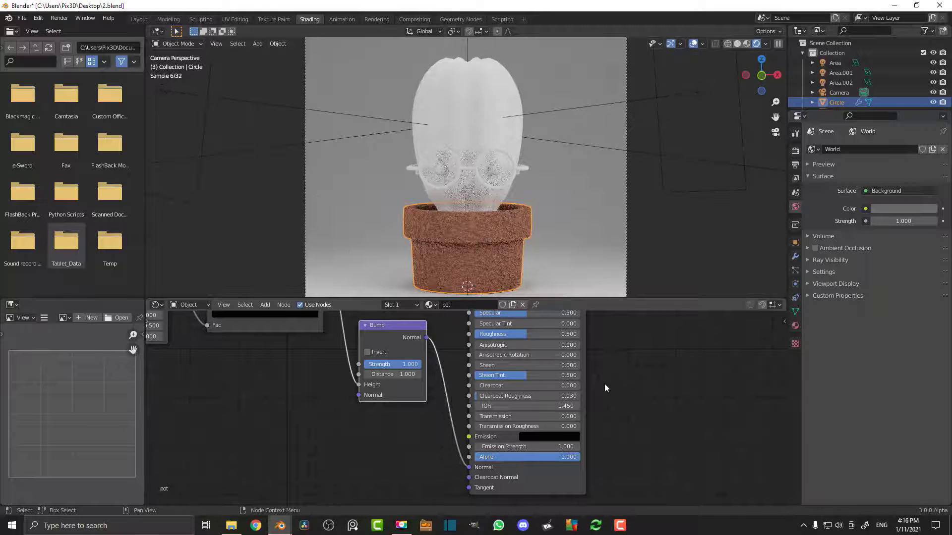
Set the Bump node's Strength to 0.2
{"action": "middle_click_drag", "start_coordinate": [603, 388], "coordinate": [628, 435]}
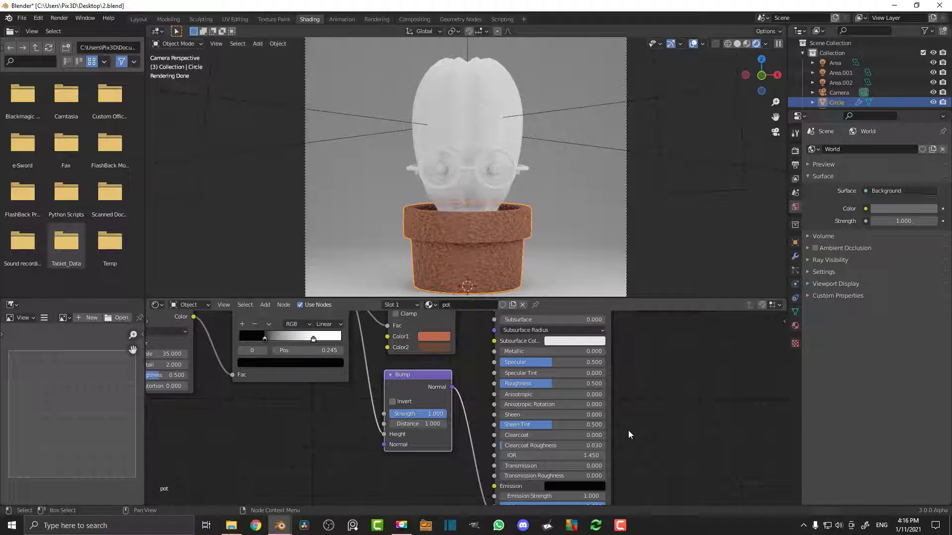
{"action": "left_click", "coordinate": [425, 414]}
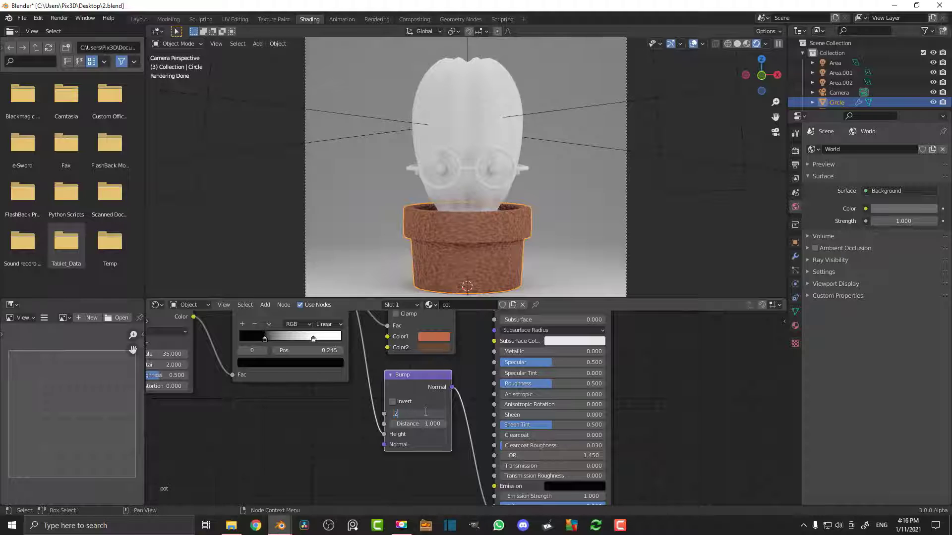
{"action": "type", "text": ".2"}
{"action": "key", "text": "Return"}
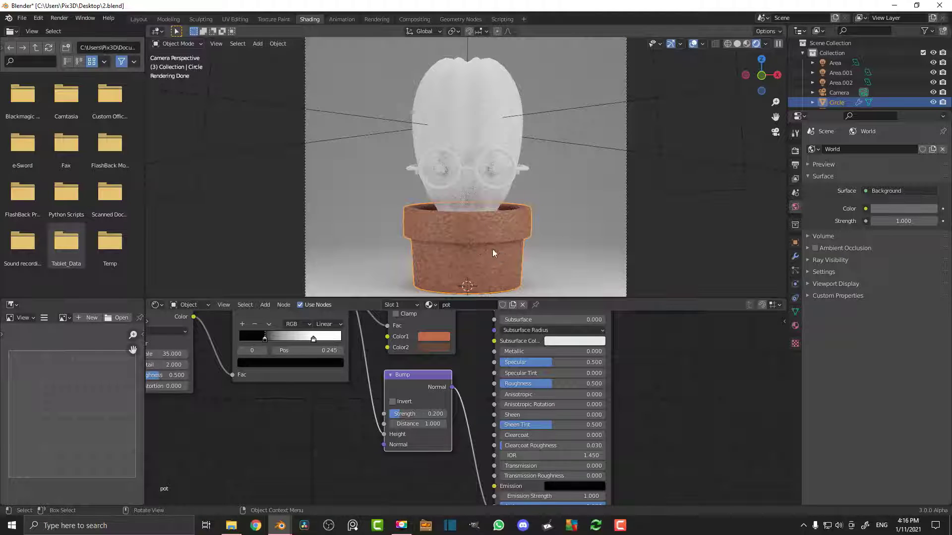
Raise the Principled BSDF's Roughness to 0.582 and deselect the pot to view it without its outline
{"action": "scroll", "coordinate": [495, 397], "scroll_direction": "up", "scroll_amount": 2}
{"action": "middle_click_drag", "start_coordinate": [553, 376], "coordinate": [449, 438]}
{"action": "left_click_drag", "start_coordinate": [444, 438], "coordinate": [453, 438]}
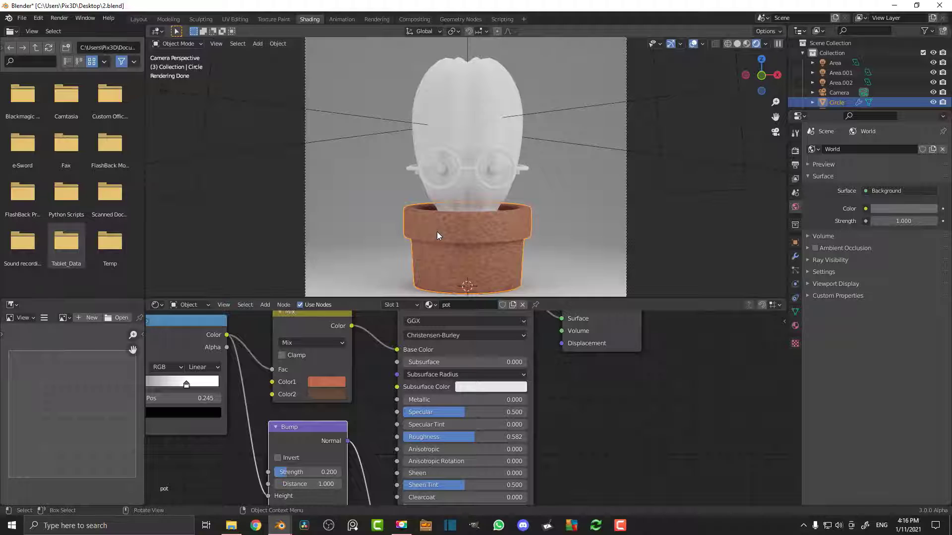
{"action": "key", "text": "alt+a"}
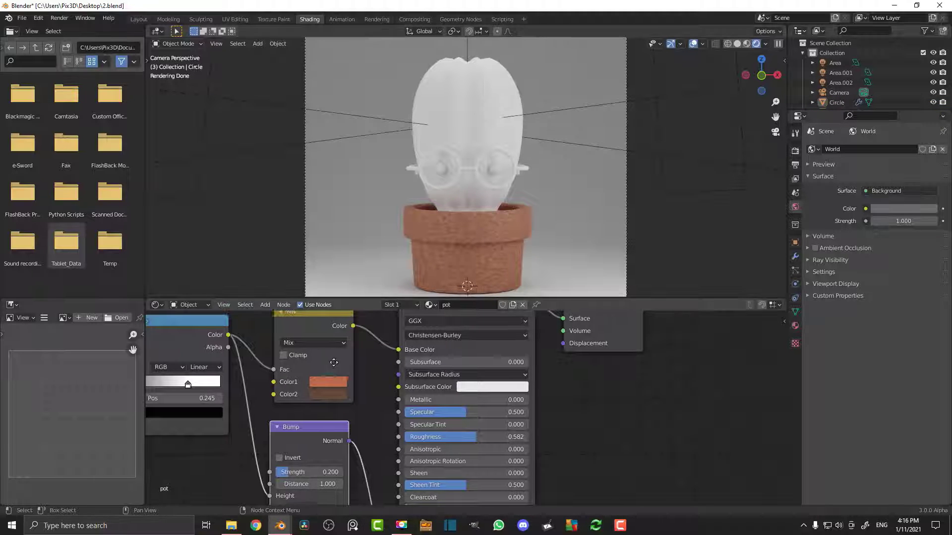
Brighten the Mix node's Color2 to a lighter brown and move the ColorRamp's black stop to 0.191
{"action": "middle_click_drag", "start_coordinate": [327, 367], "coordinate": [520, 362]}
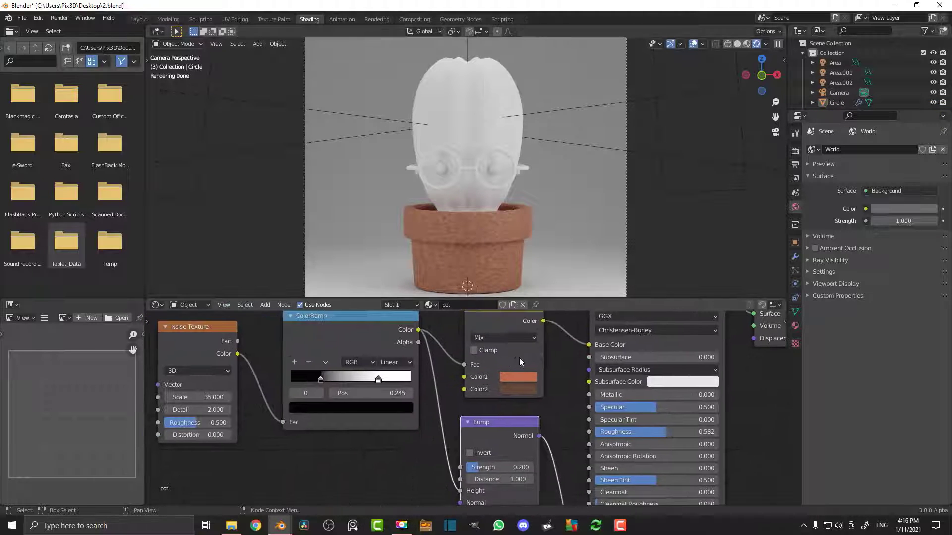
{"action": "left_click", "coordinate": [527, 391]}
{"action": "left_click", "coordinate": [598, 273]}
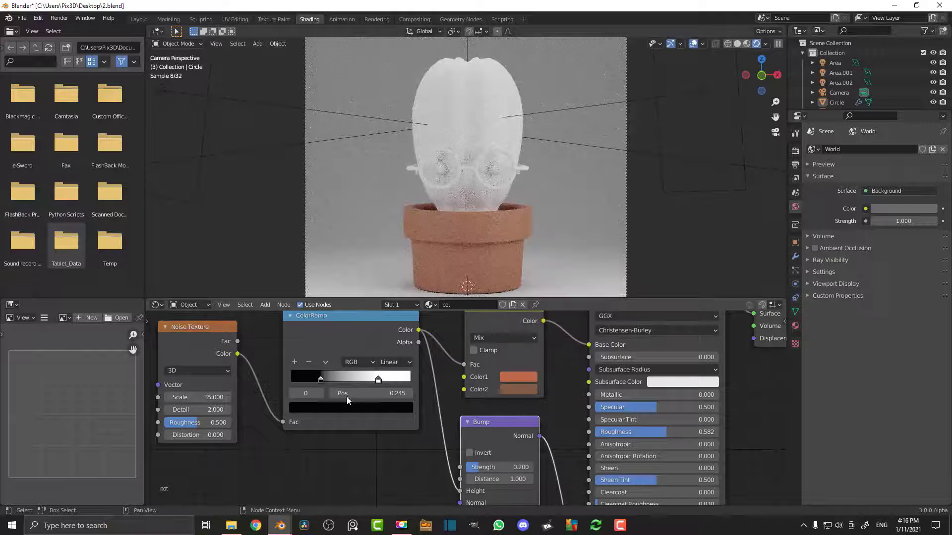
{"action": "left_click_drag", "start_coordinate": [322, 381], "coordinate": [314, 380]}
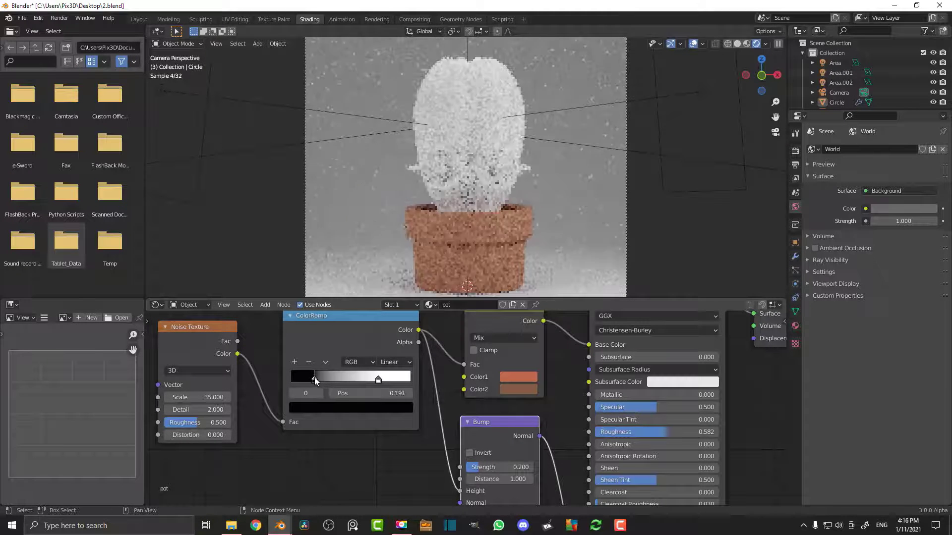
Move the ColorRamp's white stop to 0.777 and copy all nodes of the pot material
{"action": "left_click_drag", "start_coordinate": [378, 380], "coordinate": [383, 379]}
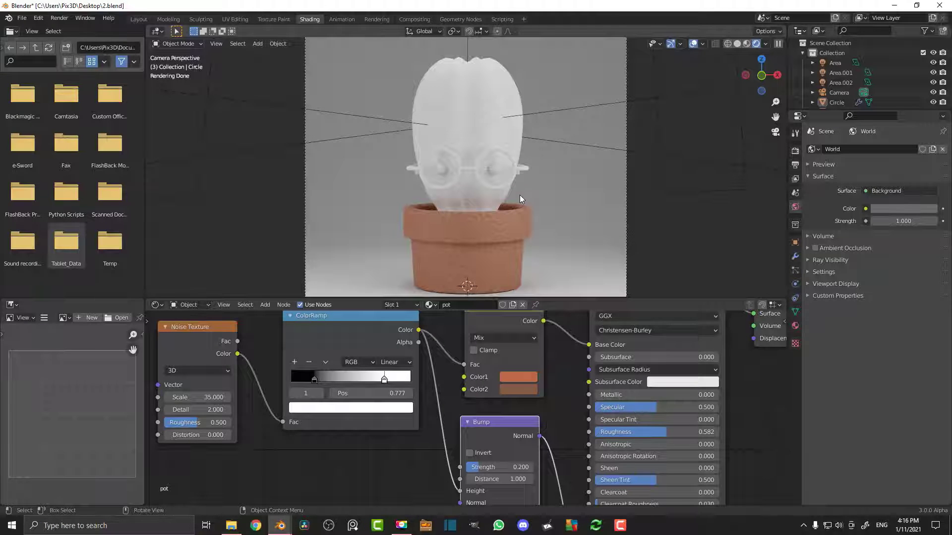
{"action": "scroll", "coordinate": [497, 398], "scroll_direction": "down", "scroll_amount": 4}
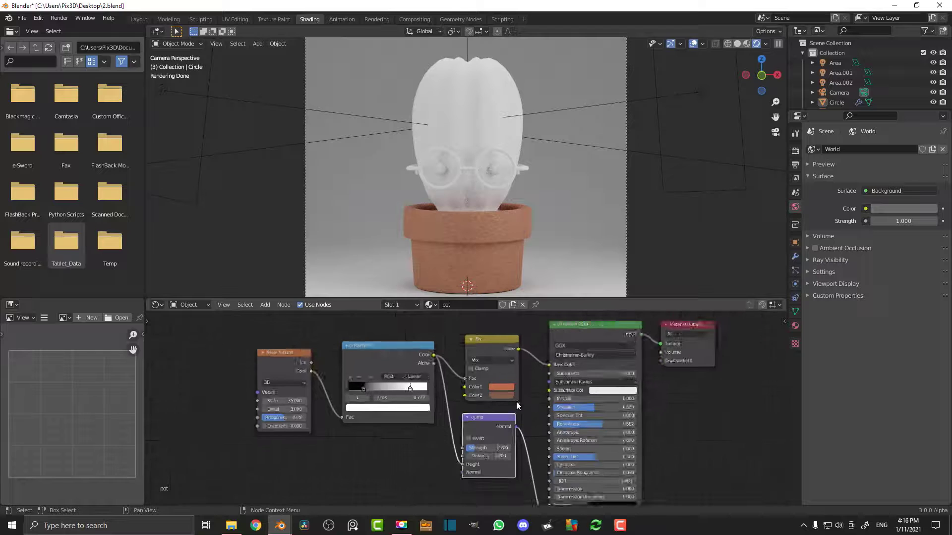
{"action": "left_click_drag", "start_coordinate": [698, 320], "coordinate": [329, 446]}
{"action": "right_click", "coordinate": [395, 364]}
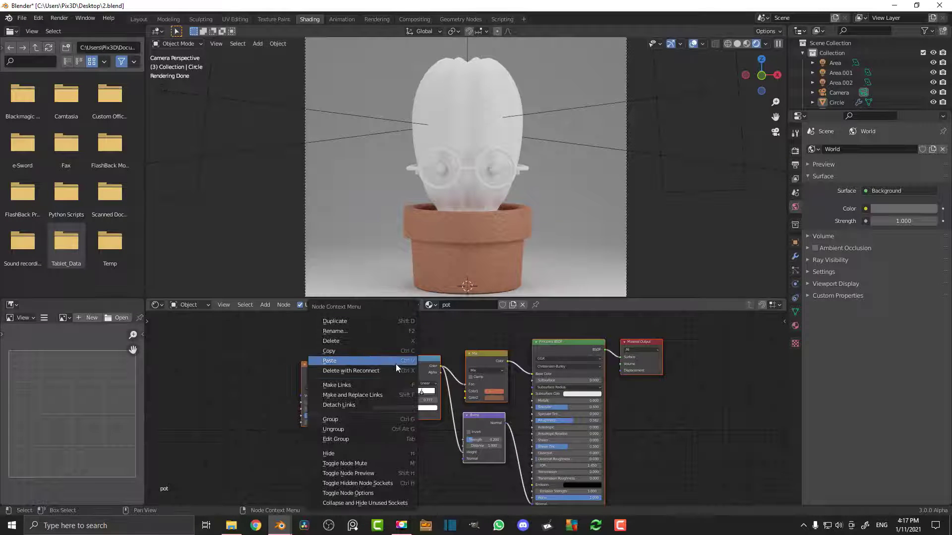
{"action": "left_click", "coordinate": [335, 352]}
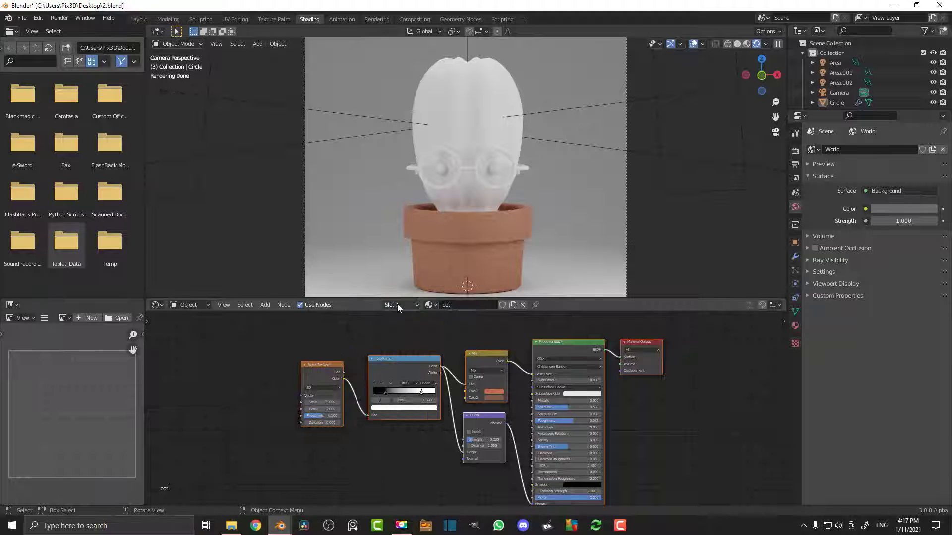
Give the cactus body a new material named cactus and replace its default nodes with the copied pot nodes
{"action": "left_click", "coordinate": [476, 77]}
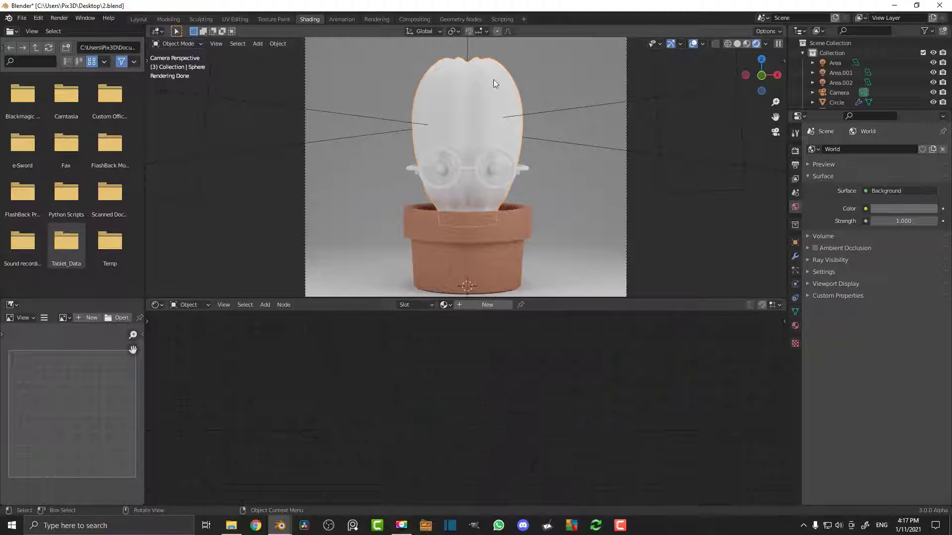
{"action": "left_click", "coordinate": [490, 308]}
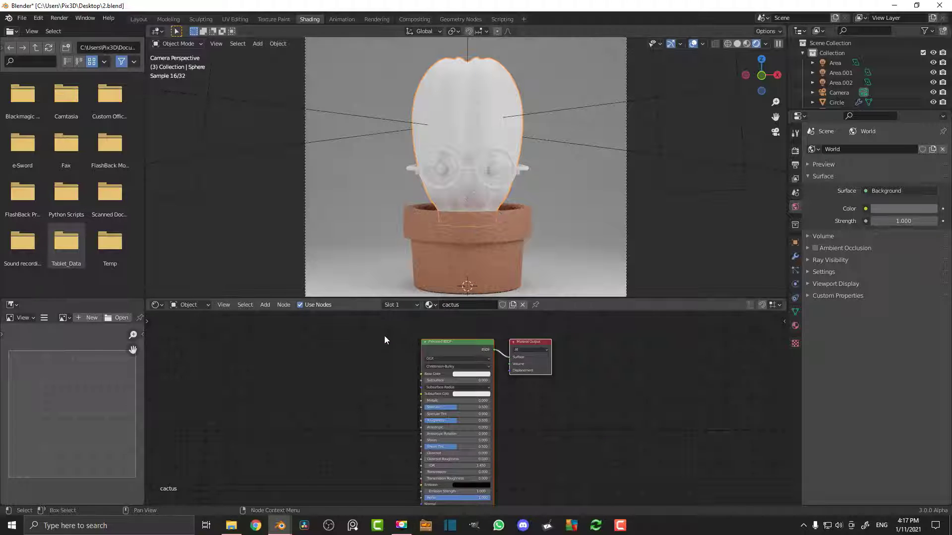
{"action": "left_click_drag", "start_coordinate": [380, 332], "coordinate": [589, 407]}
{"action": "key", "text": "x"}
{"action": "right_click", "coordinate": [401, 364]}
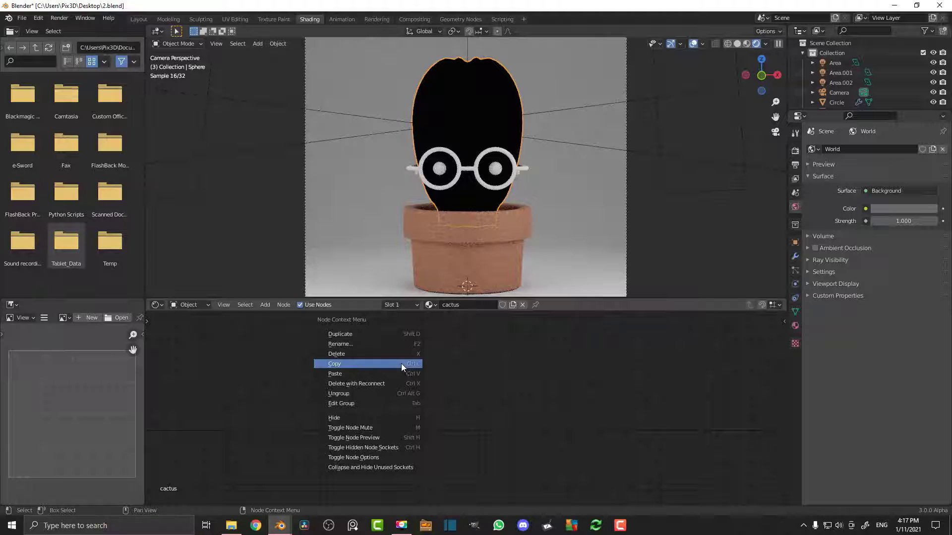
{"action": "left_click", "coordinate": [346, 372]}
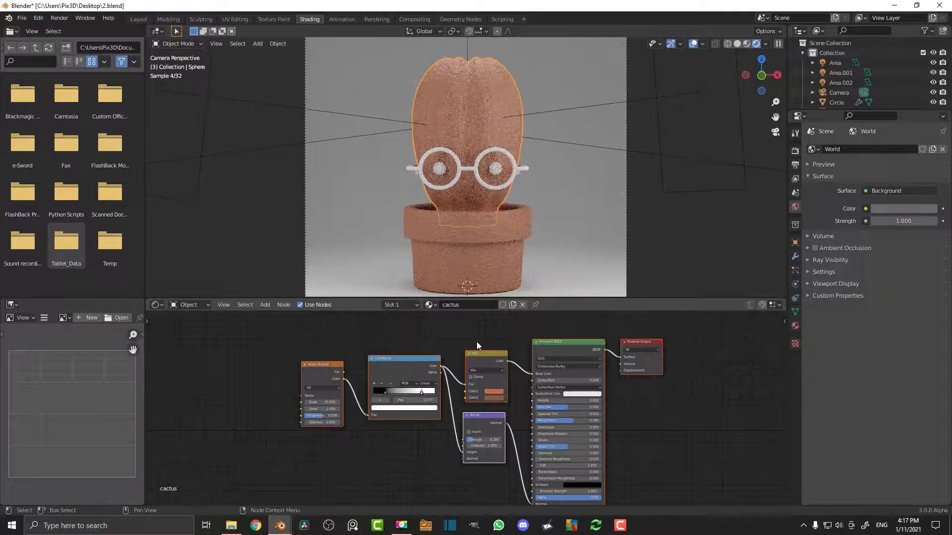
Change the cactus material's Mix colors to a medium green for Color1 and a darker green for Color2
{"action": "scroll", "coordinate": [403, 346], "scroll_direction": "up", "scroll_amount": 4}
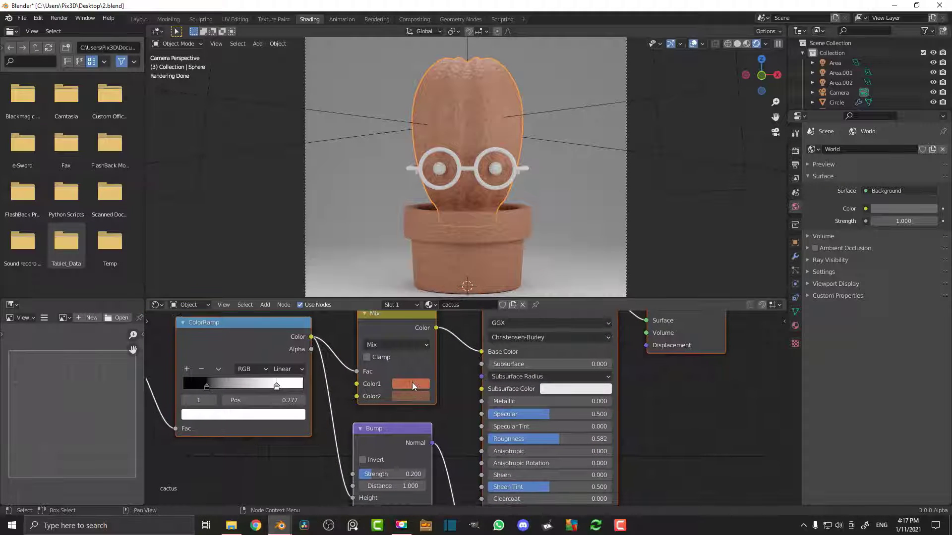
{"action": "left_click", "coordinate": [412, 382]}
{"action": "left_click", "coordinate": [413, 255]}
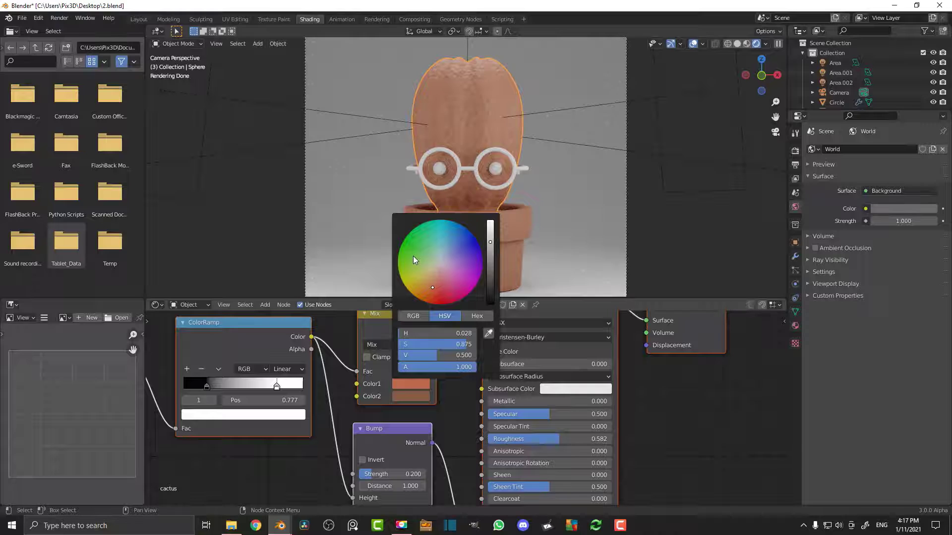
{"action": "left_click", "coordinate": [491, 254]}
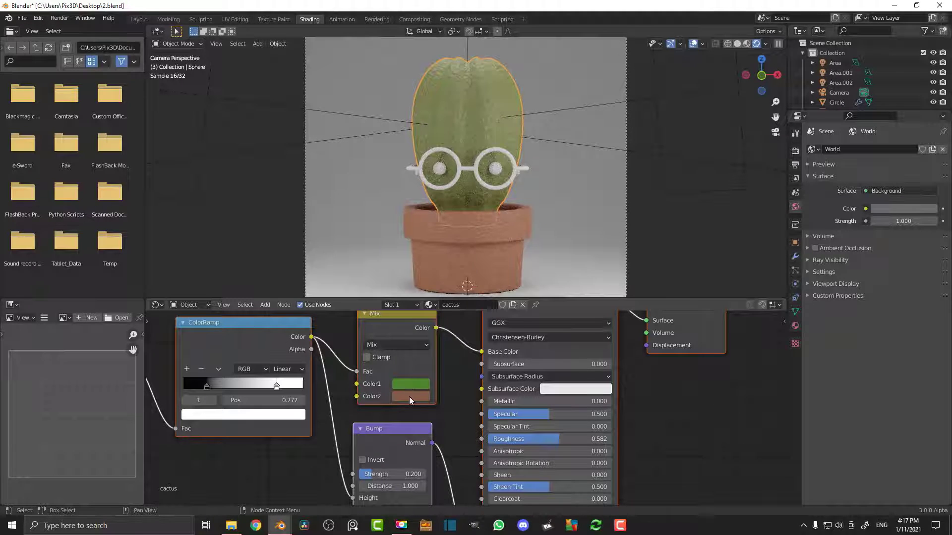
{"action": "left_click", "coordinate": [409, 396]}
{"action": "left_click", "coordinate": [409, 276]}
{"action": "left_click", "coordinate": [489, 286]}
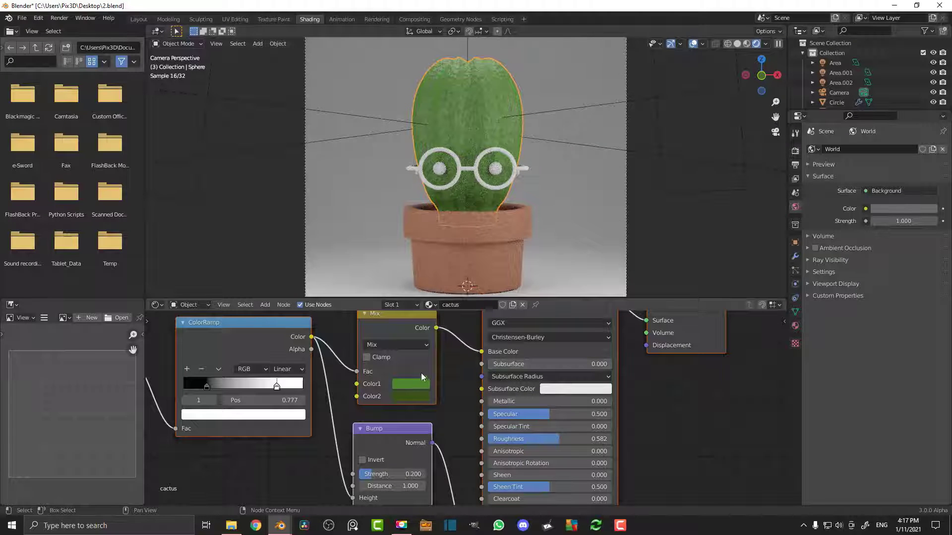
Lower the cactus material's Principled BSDF Roughness to 0.427 and set its Bump Strength to 0.5
{"action": "scroll", "coordinate": [446, 379], "scroll_direction": "up", "scroll_amount": 1}
{"action": "middle_click_drag", "start_coordinate": [560, 434], "coordinate": [507, 372]}
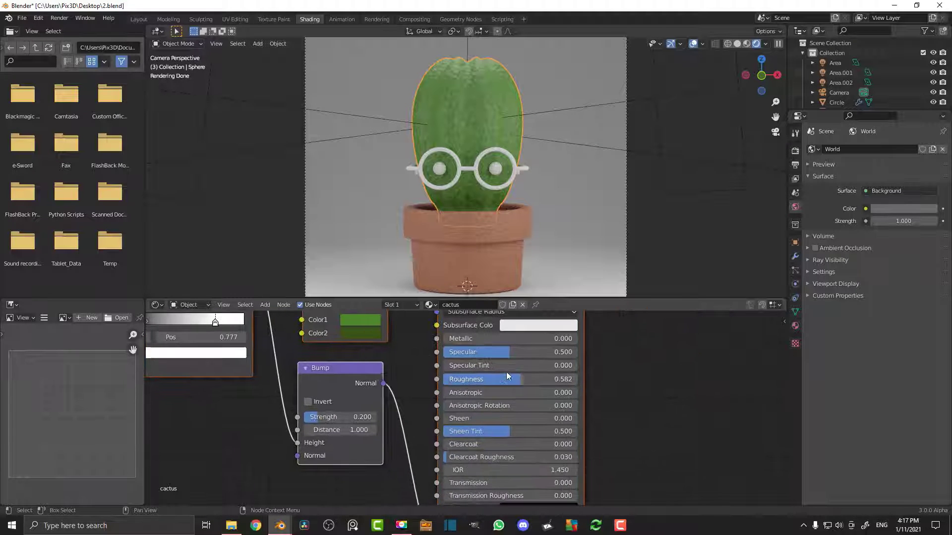
{"action": "left_click_drag", "start_coordinate": [507, 376], "coordinate": [500, 379]}
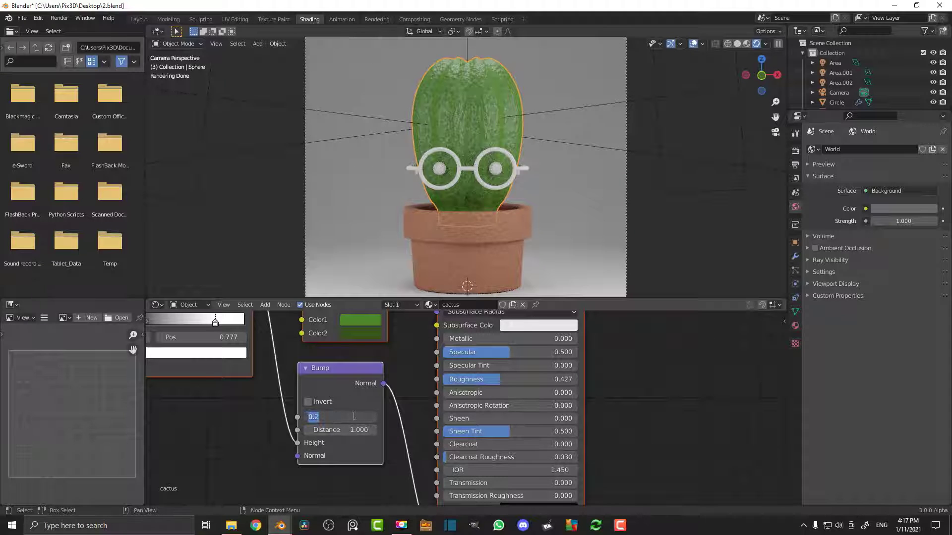
{"action": "type", "text": "0.5"}
{"action": "key", "text": "Return"}
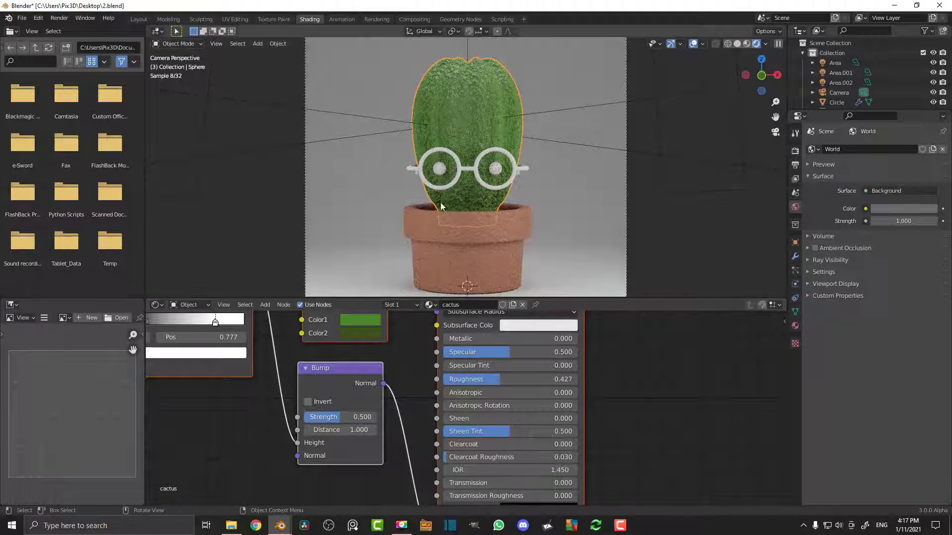
Set the Scale of the cactus material's Noise Texture to 12
{"action": "middle_click_drag", "start_coordinate": [393, 378], "coordinate": [670, 438]}
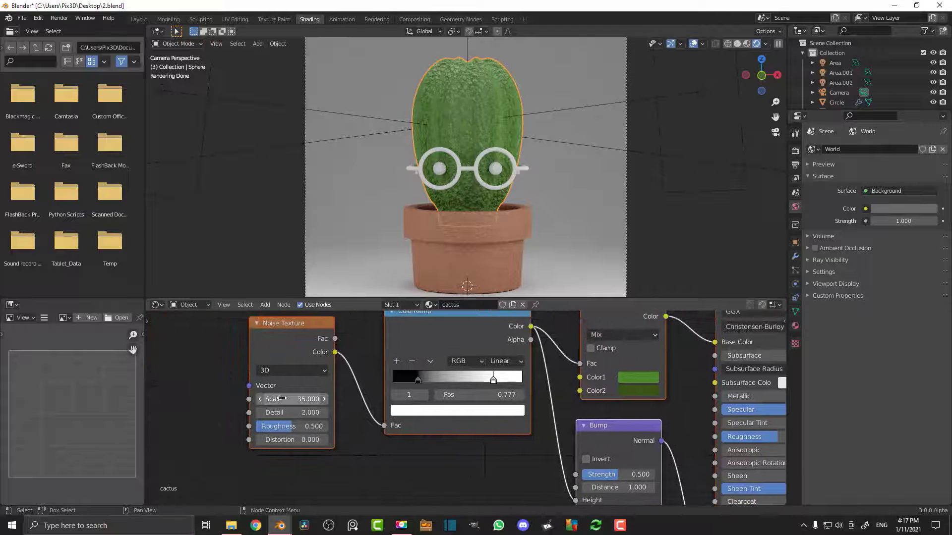
{"action": "left_click", "coordinate": [284, 398]}
{"action": "key", "text": "Return"}
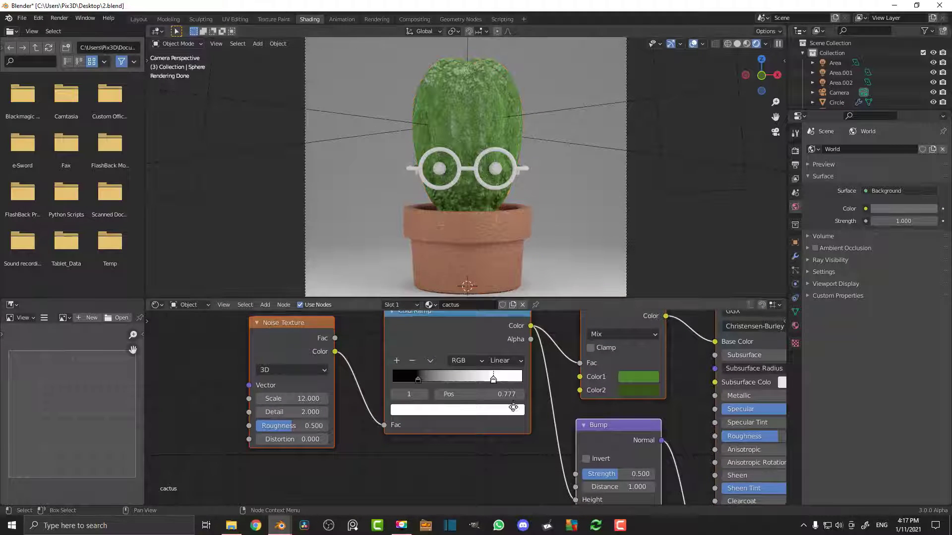
Set the Strength of the cactus material's Bump node to 0.2
{"action": "middle_click_drag", "start_coordinate": [622, 483], "coordinate": [475, 399]}
{"action": "left_click", "coordinate": [478, 391]}
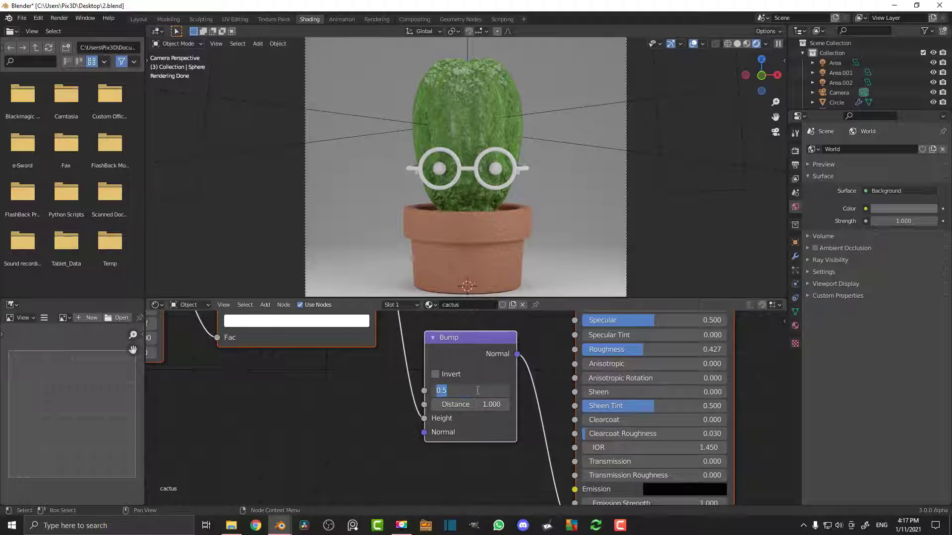
{"action": "type", "text": ".2"}
{"action": "key", "text": "Return"}
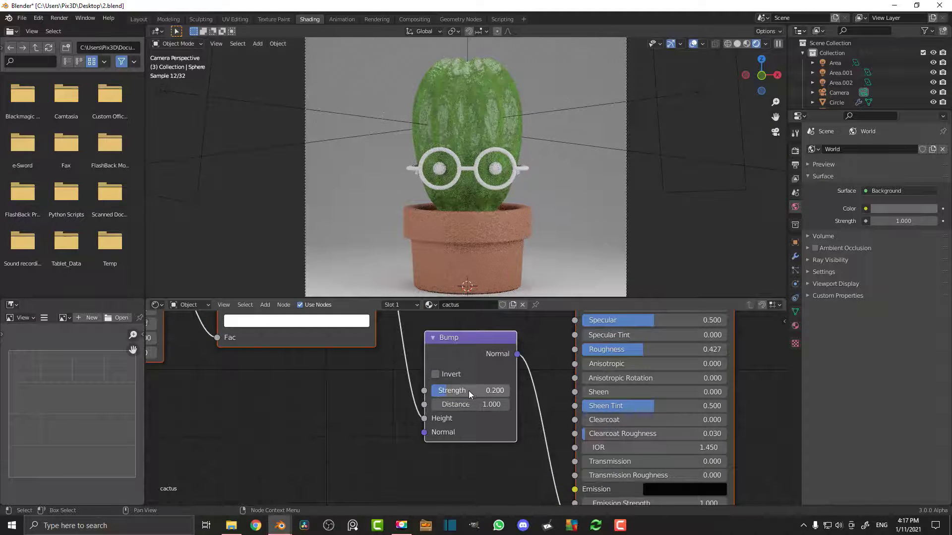
{"action": "middle_click_drag", "start_coordinate": [531, 366], "coordinate": [475, 406]}
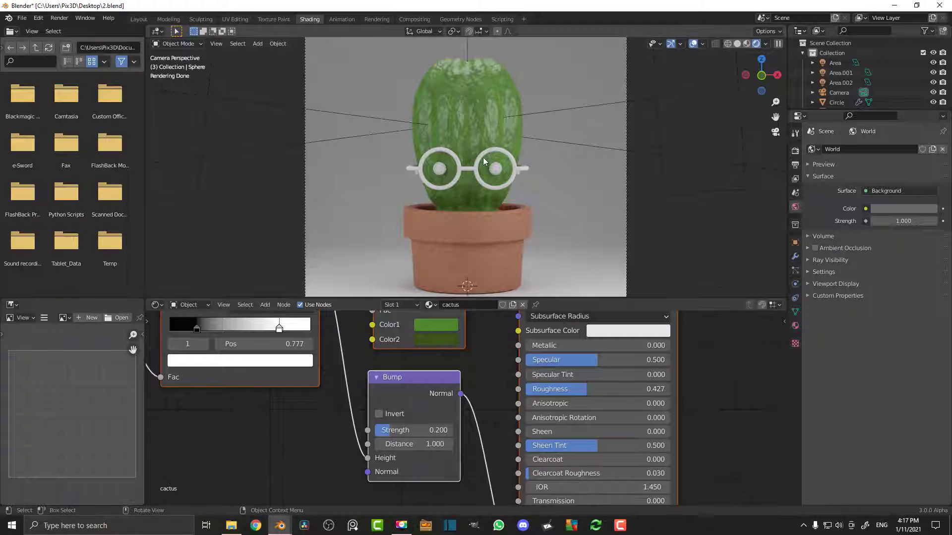
Give the glasses a new material with a bright red Base Color and a Roughness of 0.218
{"action": "left_click", "coordinate": [526, 169]}
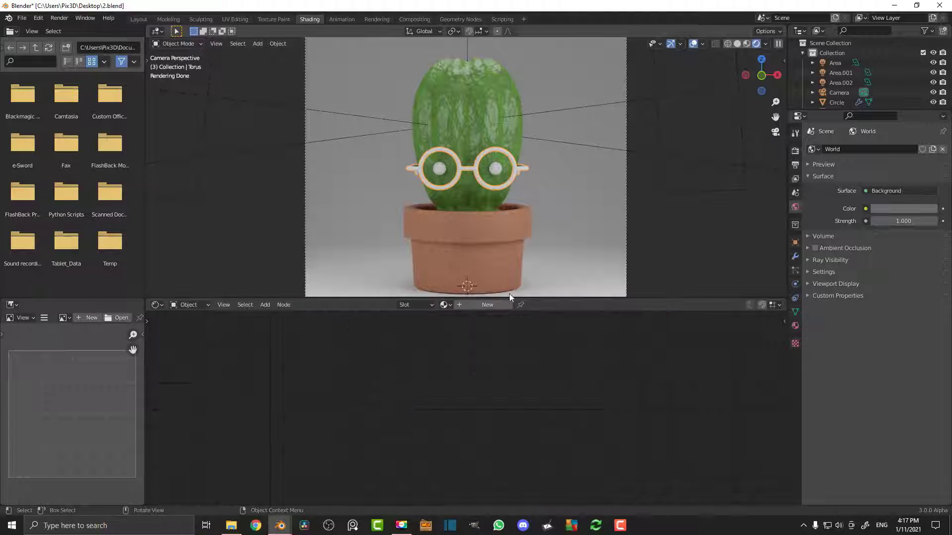
{"action": "middle_click_drag", "start_coordinate": [484, 347], "coordinate": [515, 433]}
{"action": "left_click", "coordinate": [461, 376]}
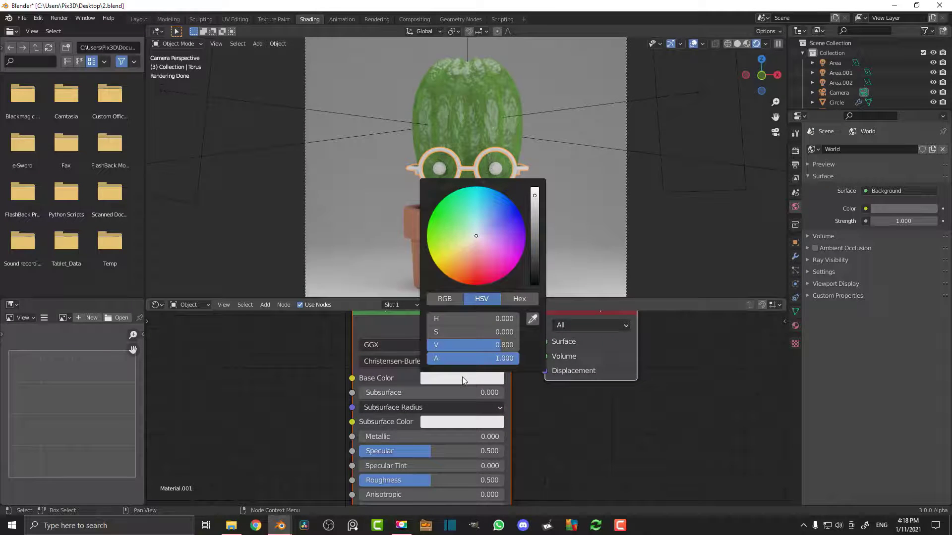
{"action": "left_click", "coordinate": [477, 272]}
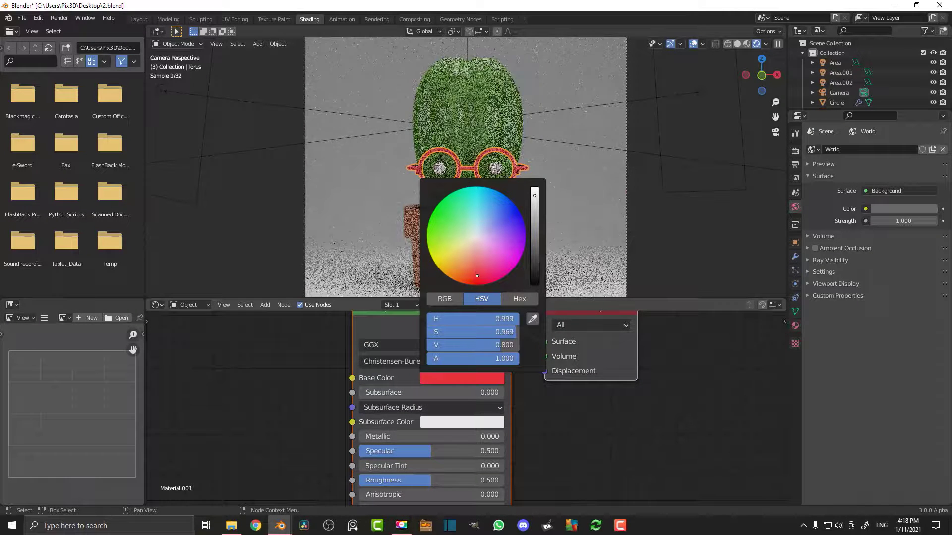
{"action": "left_click_drag", "start_coordinate": [426, 478], "coordinate": [391, 480]}
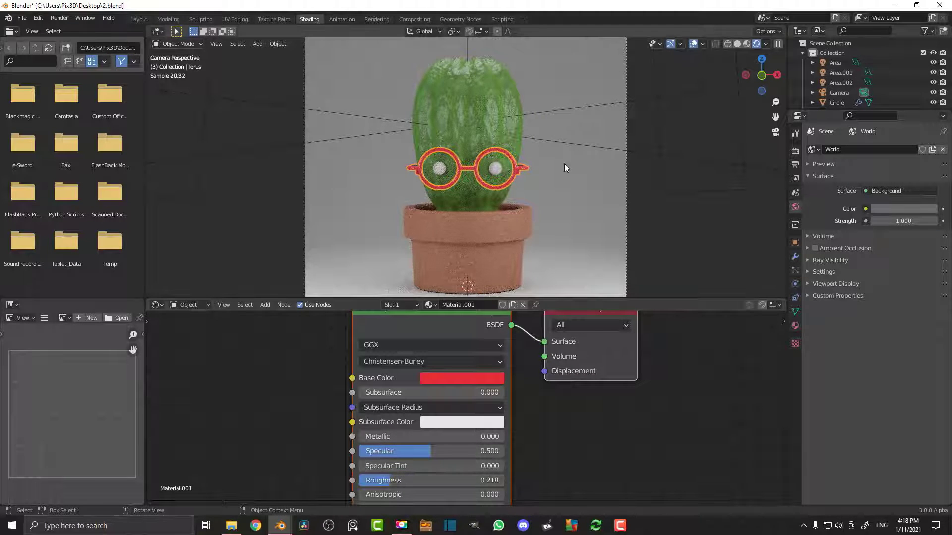
Add a new material named eyes to the two eye spheres
{"action": "left_click", "coordinate": [498, 168]}
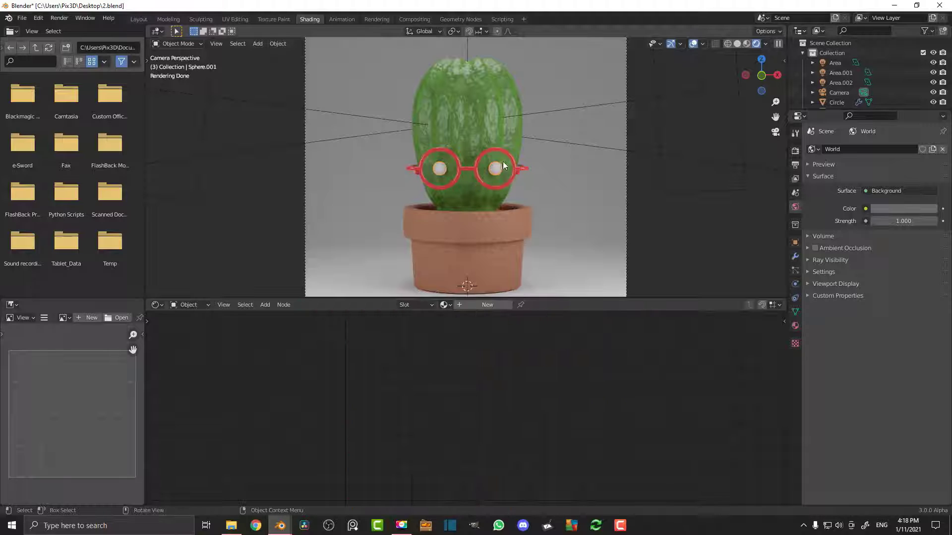
{"action": "left_click", "coordinate": [489, 305]}
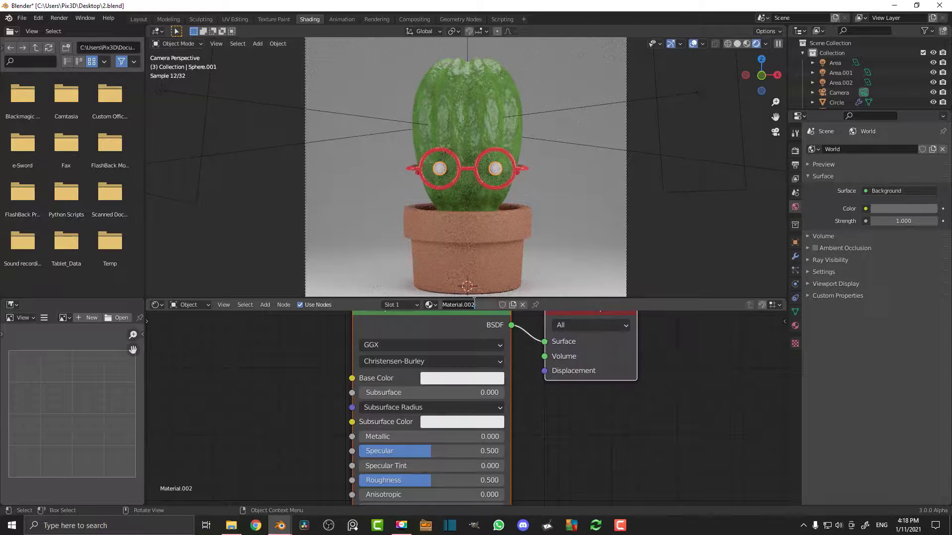
{"action": "type", "text": "eyes"}
{"action": "key", "text": "Return"}
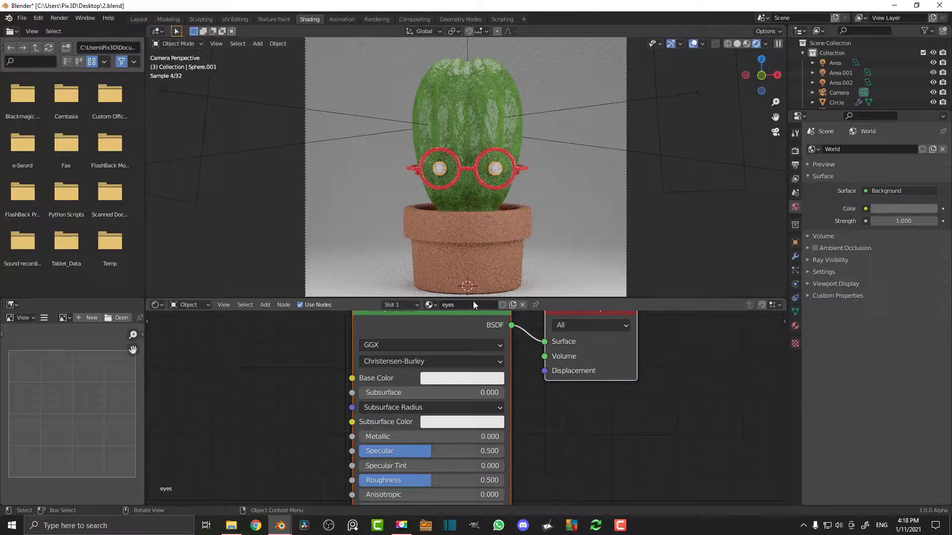
Make the eyes material glossy black with a near-black Base Color and a Roughness of 0.136
{"action": "left_click", "coordinate": [459, 379]}
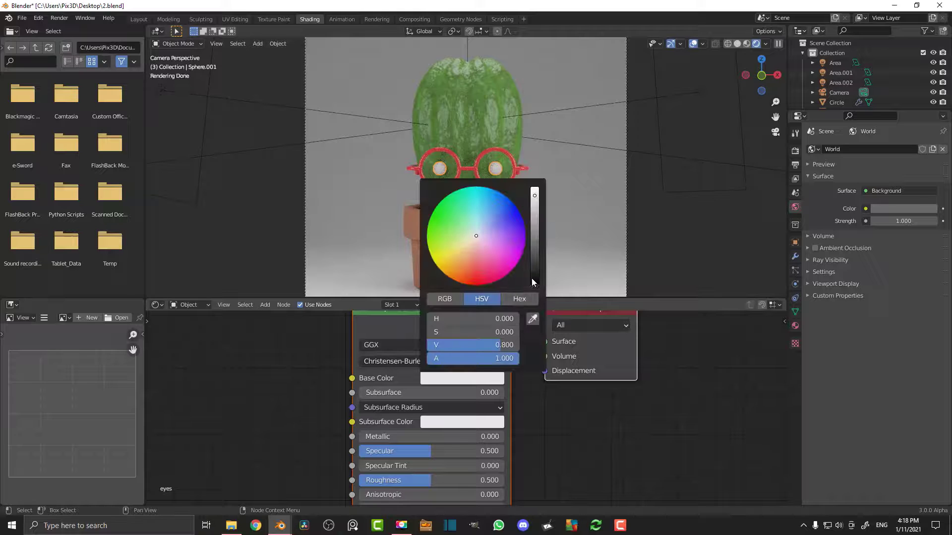
{"action": "left_click", "coordinate": [534, 280]}
{"action": "left_click_drag", "start_coordinate": [431, 480], "coordinate": [378, 480]}
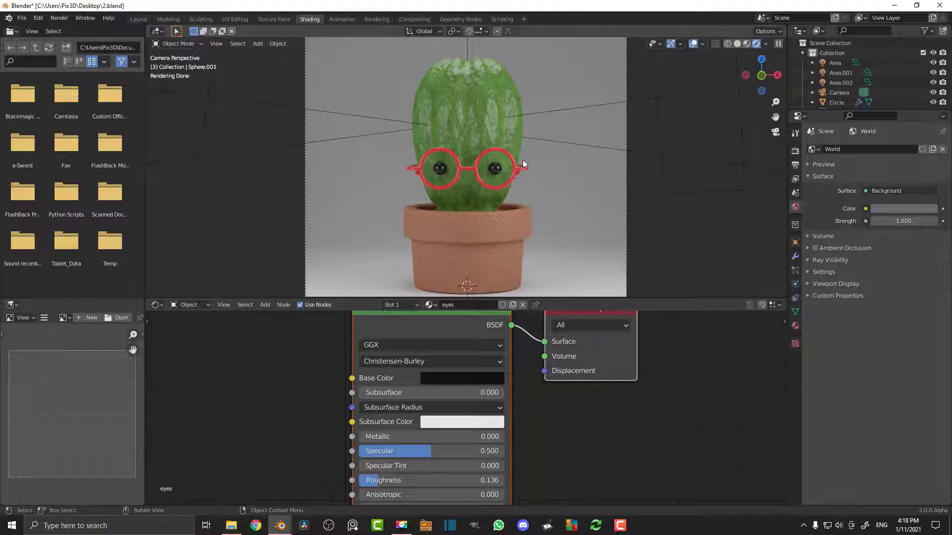
Give the backdrop plane a new material named floor with a light blue Base Color
{"action": "left_click", "coordinate": [582, 69]}
{"action": "left_click", "coordinate": [545, 200]}
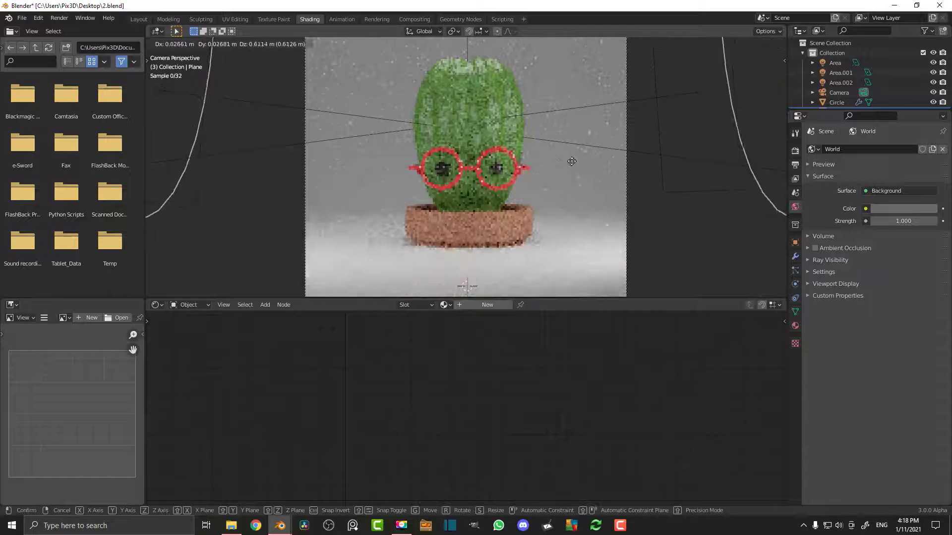
{"action": "left_click", "coordinate": [485, 306]}
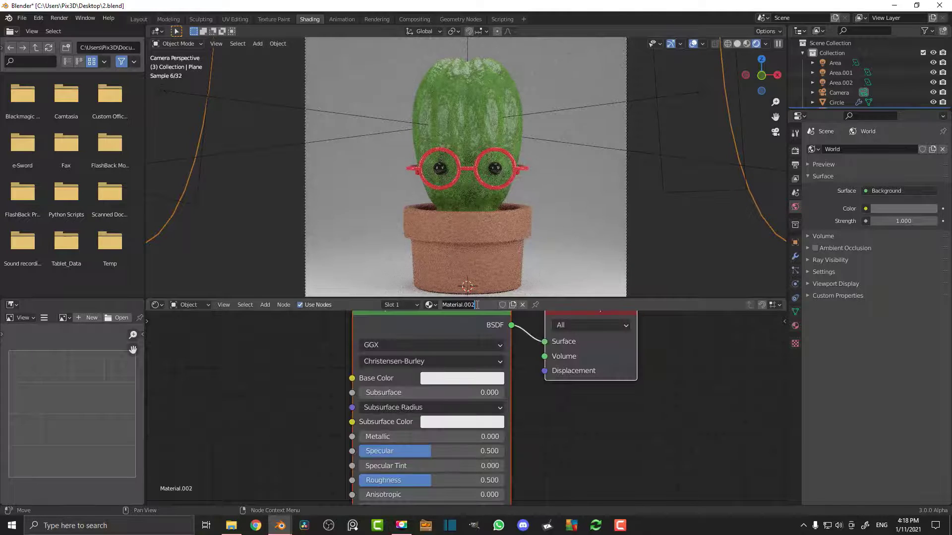
{"action": "left_click", "coordinate": [477, 304]}
{"action": "type", "text": "floor"}
{"action": "key", "text": "Return"}
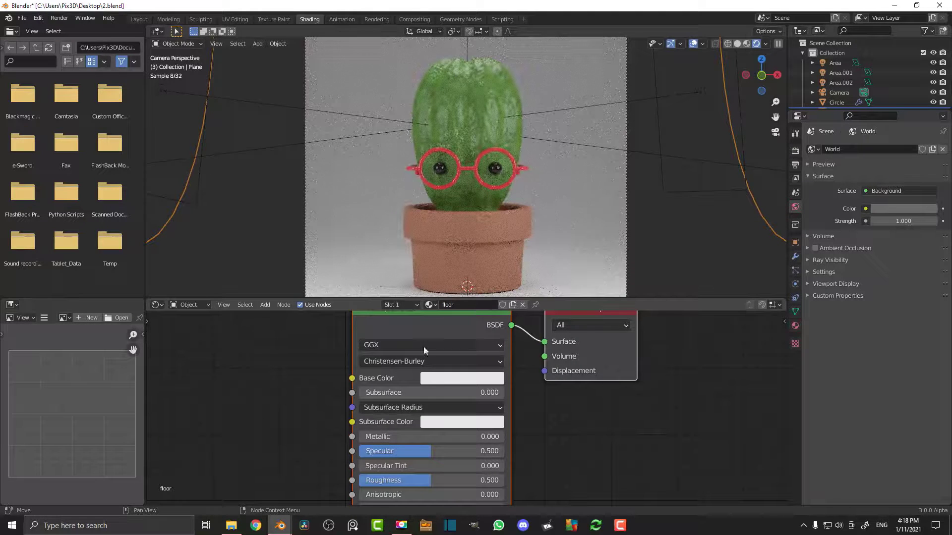
{"action": "left_click", "coordinate": [449, 377]}
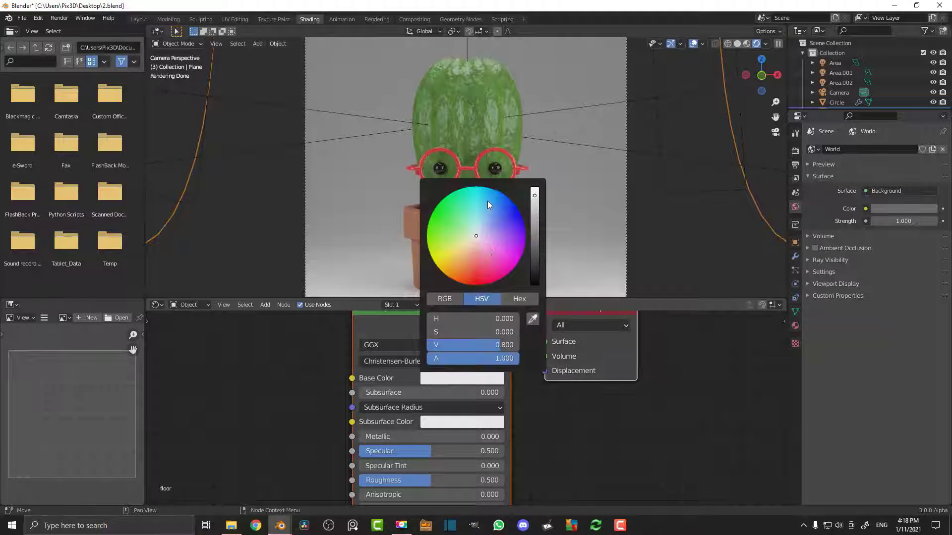
{"action": "left_click", "coordinate": [487, 200]}
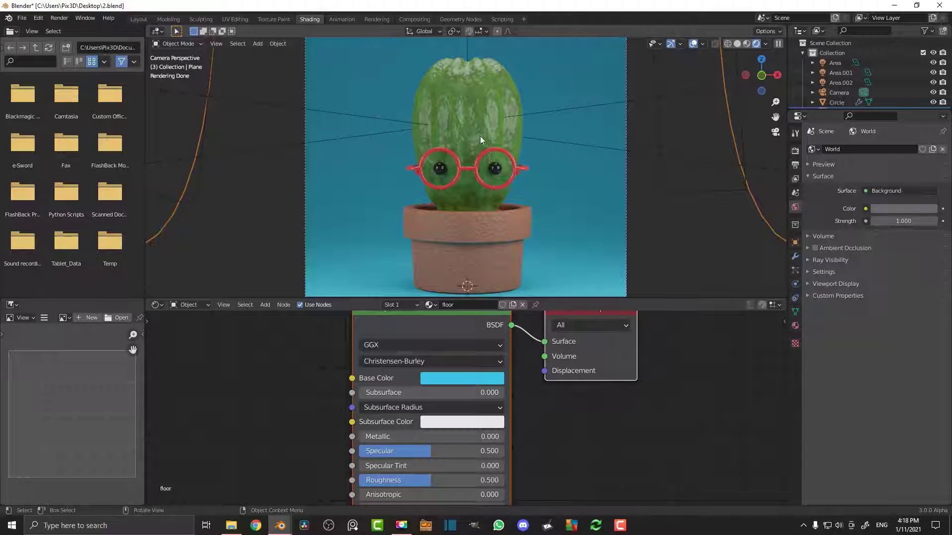
Save the file and add a Hair particle system to the cactus body with a Hair Length of 0.15 m
{"action": "left_click", "coordinate": [490, 74]}
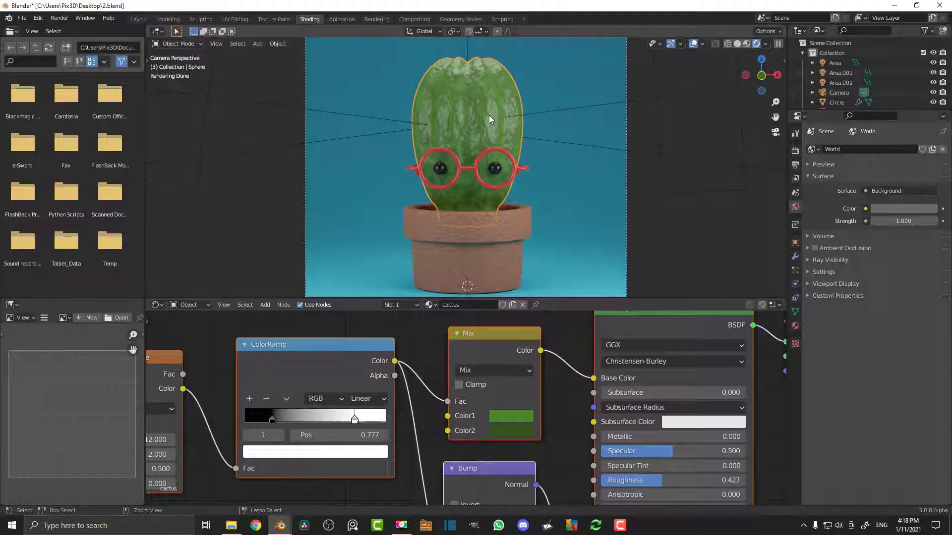
{"action": "key", "text": "ctrl+s"}
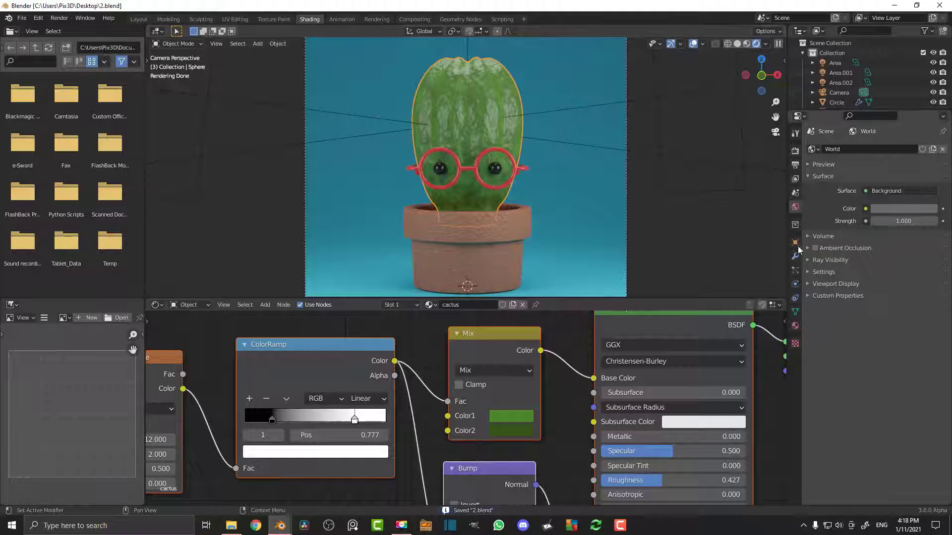
{"action": "left_click", "coordinate": [796, 270]}
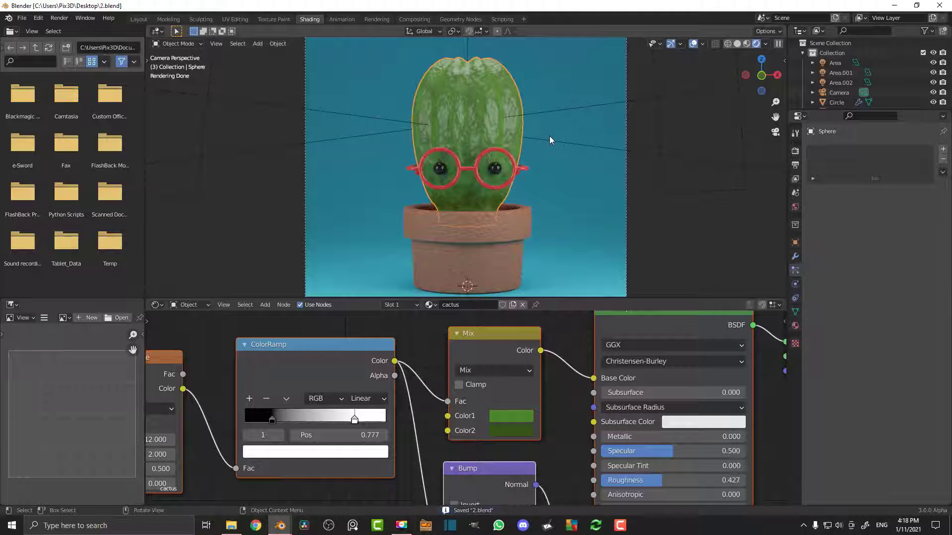
{"action": "key", "text": "z"}
{"action": "left_click", "coordinate": [616, 137]}
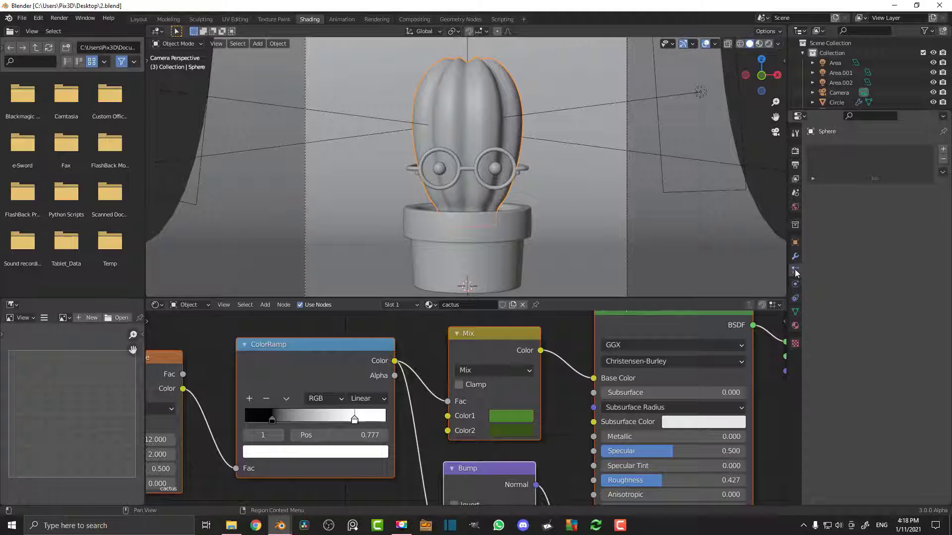
{"action": "left_click", "coordinate": [943, 149]}
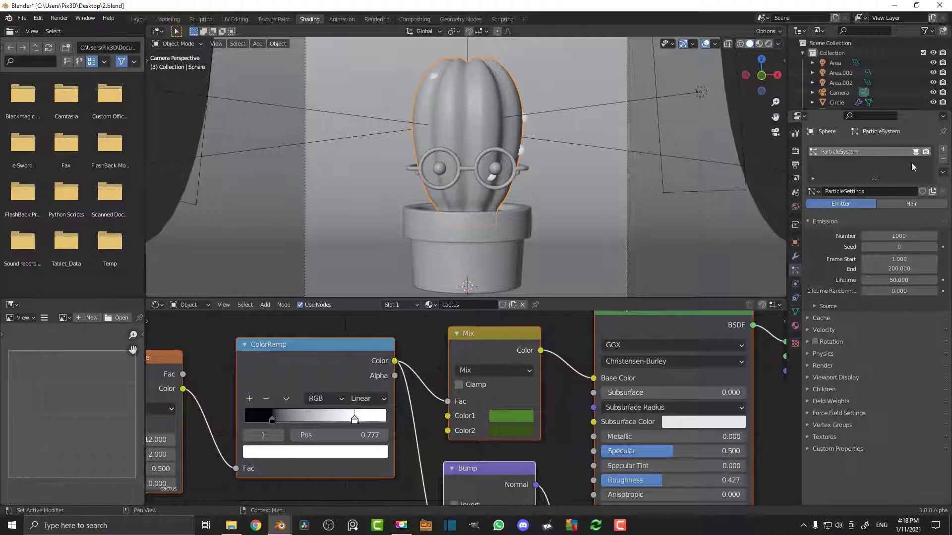
{"action": "left_click", "coordinate": [909, 204]}
{"action": "left_click", "coordinate": [899, 267]}
{"action": "type", "text": "0.15"}
{"action": "key", "text": "Return"}
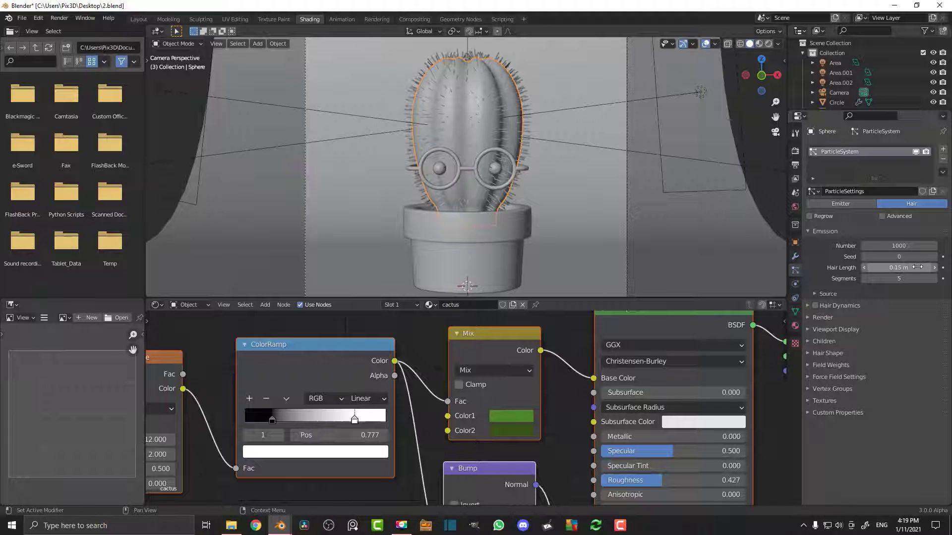
Set the hair's viewport Strand Steps to 4 and give it Interpolated children
{"action": "left_click", "coordinate": [813, 329]}
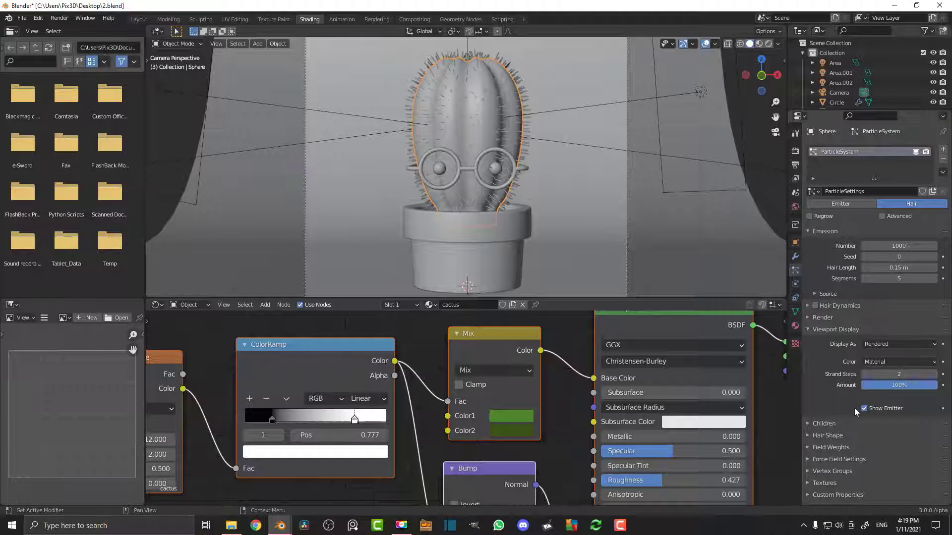
{"action": "left_click", "coordinate": [935, 374]}
{"action": "left_click", "coordinate": [935, 374]}
{"action": "left_click", "coordinate": [819, 421]}
{"action": "scroll", "coordinate": [828, 423], "scroll_direction": "down", "scroll_amount": 1}
{"action": "left_click", "coordinate": [923, 428]}
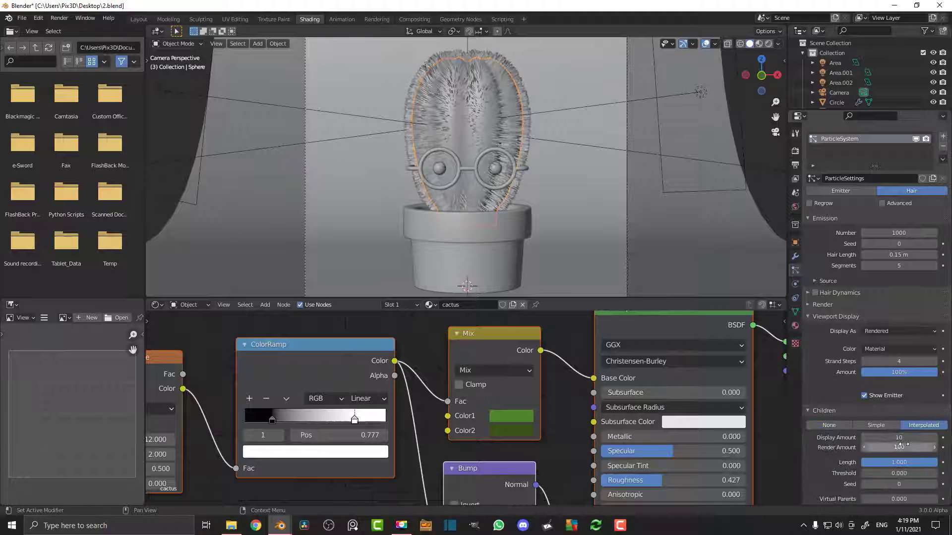
Set the child hairs' roughness to Random 0.043 and Endpoint 0.117, and preview the cactus in Rendered shading
{"action": "scroll", "coordinate": [835, 430], "scroll_direction": "down", "scroll_amount": 5}
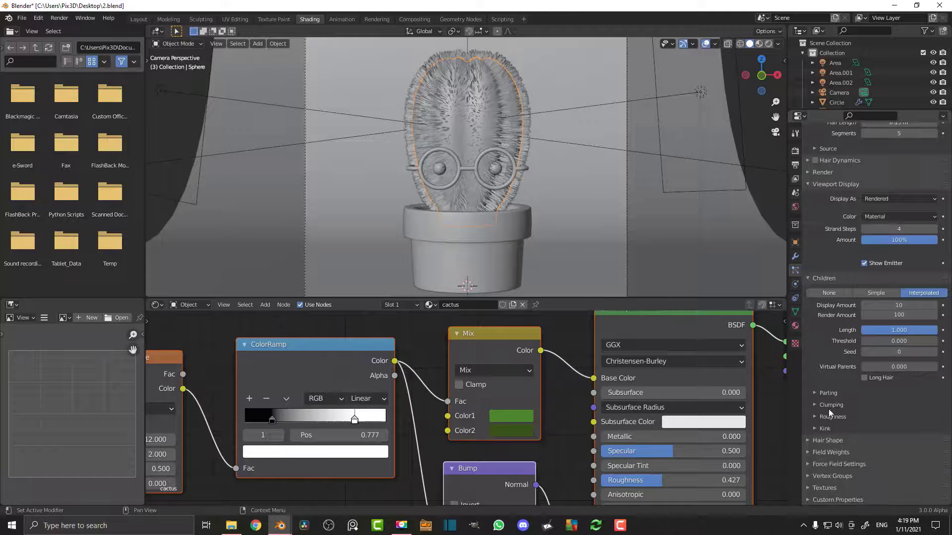
{"action": "left_click", "coordinate": [824, 419]}
{"action": "scroll", "coordinate": [852, 416], "scroll_direction": "down", "scroll_amount": 3}
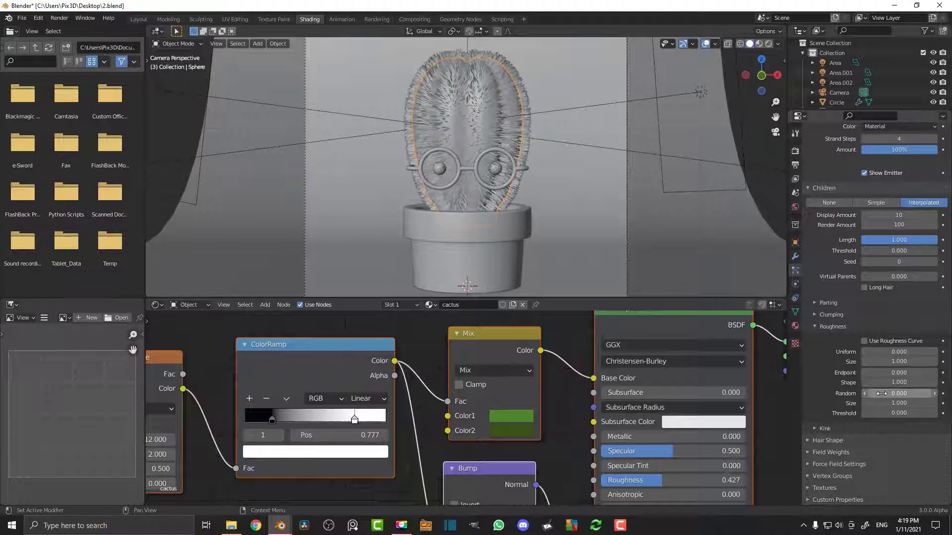
{"action": "left_click_drag", "start_coordinate": [871, 393], "coordinate": [897, 373]}
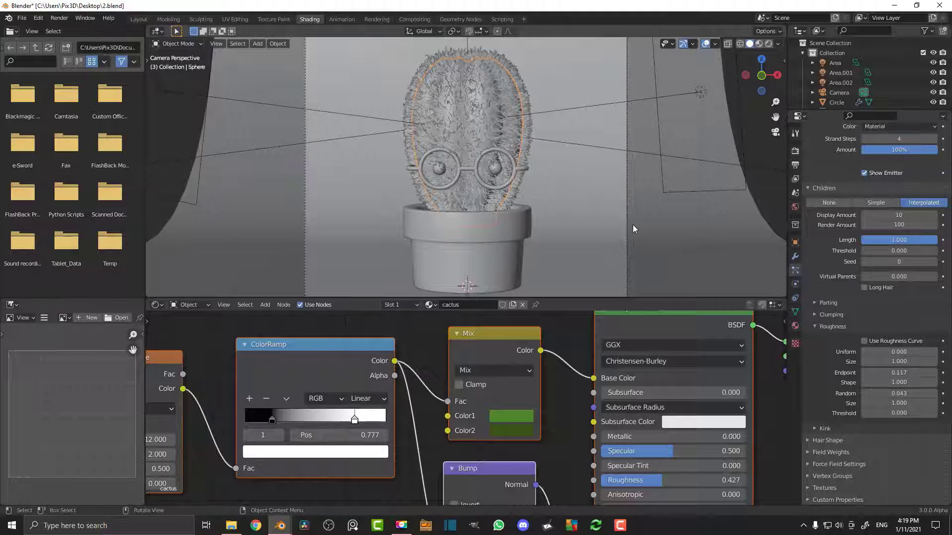
{"action": "scroll", "coordinate": [620, 211], "scroll_direction": "up", "scroll_amount": 2}
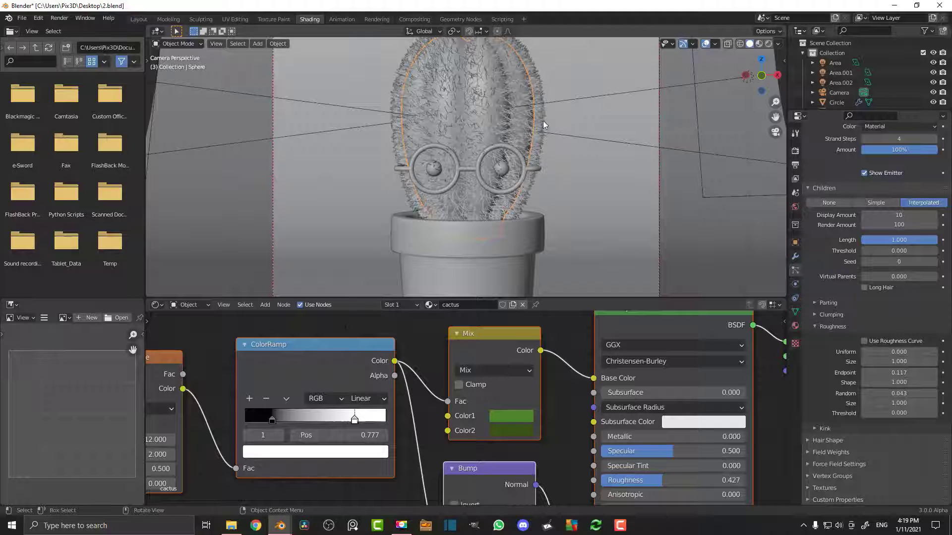
{"action": "key", "text": "z"}
{"action": "left_click", "coordinate": [627, 148]}
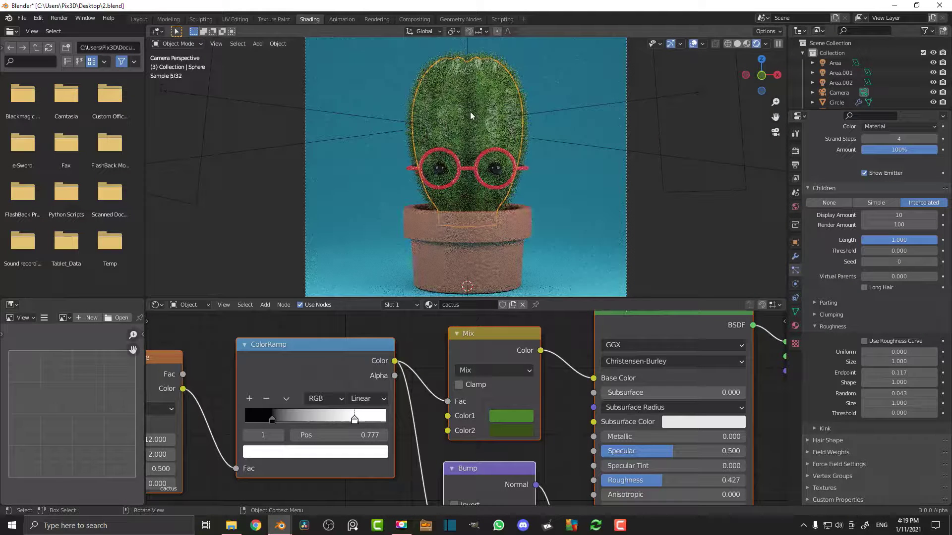
{"action": "key", "text": "z"}
{"action": "left_click", "coordinate": [535, 112]}
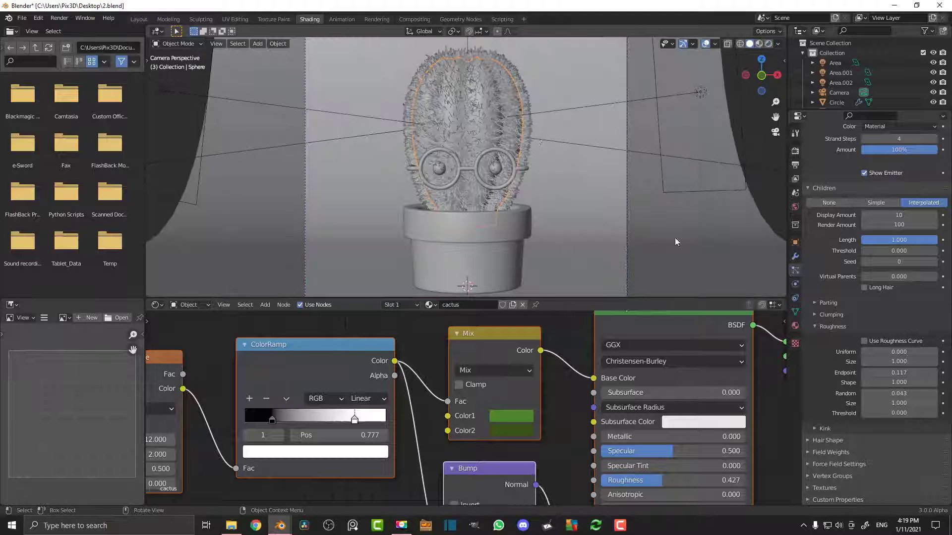
Add a second material slot to the cactus holding a new material named hairs
{"action": "left_click", "coordinate": [796, 326]}
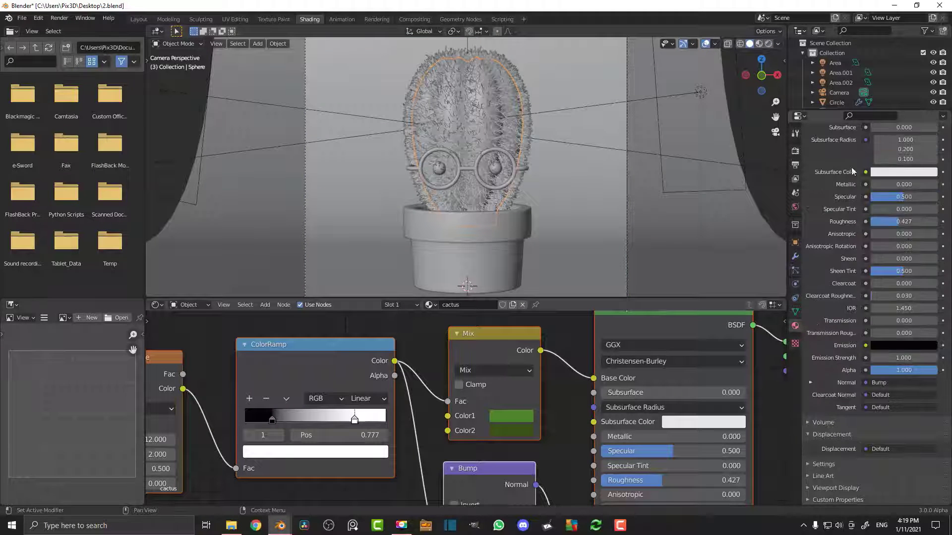
{"action": "scroll", "coordinate": [844, 186], "scroll_direction": "down", "scroll_amount": 5}
{"action": "scroll", "coordinate": [844, 186], "scroll_direction": "up", "scroll_amount": 3}
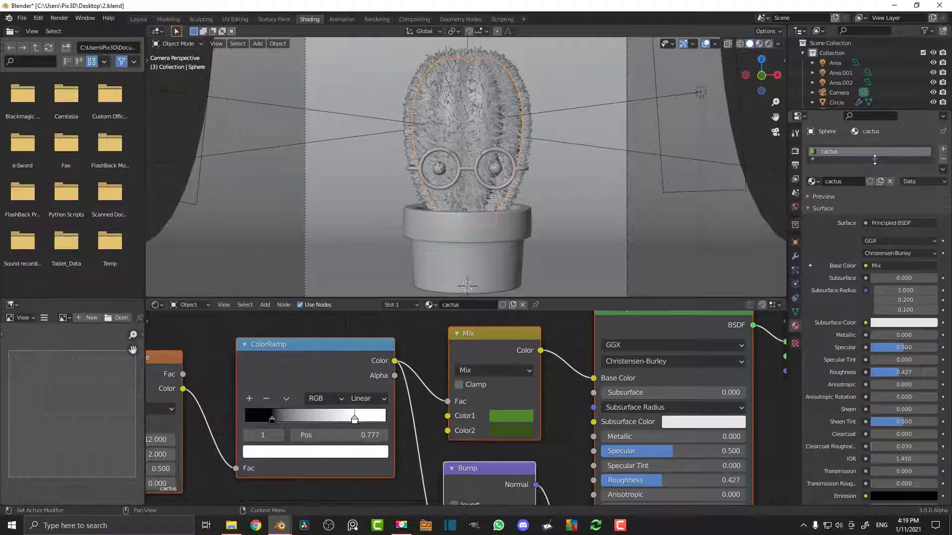
{"action": "left_click_drag", "start_coordinate": [875, 158], "coordinate": [874, 227]}
{"action": "left_click", "coordinate": [942, 149]}
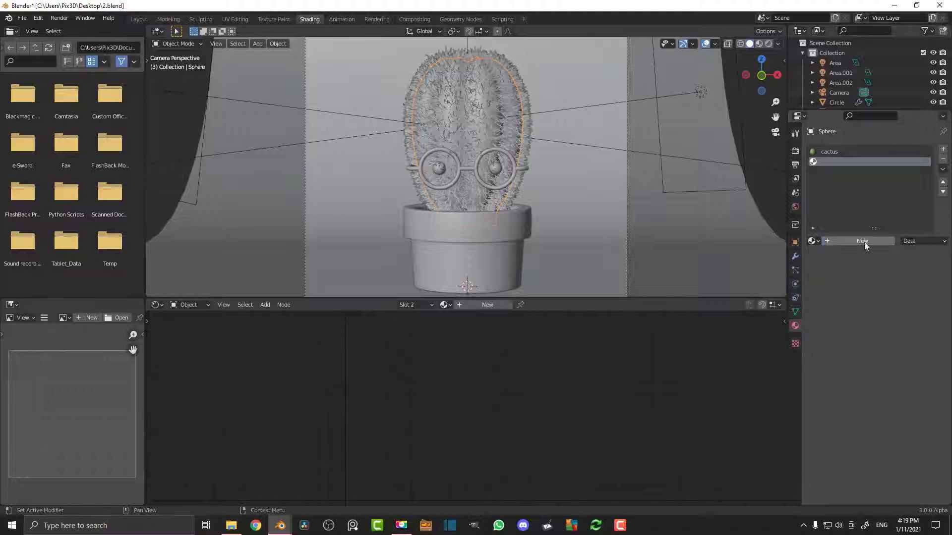
{"action": "left_click", "coordinate": [864, 242]}
{"action": "double_click", "coordinate": [848, 241]}
{"action": "type", "text": "Hair"}
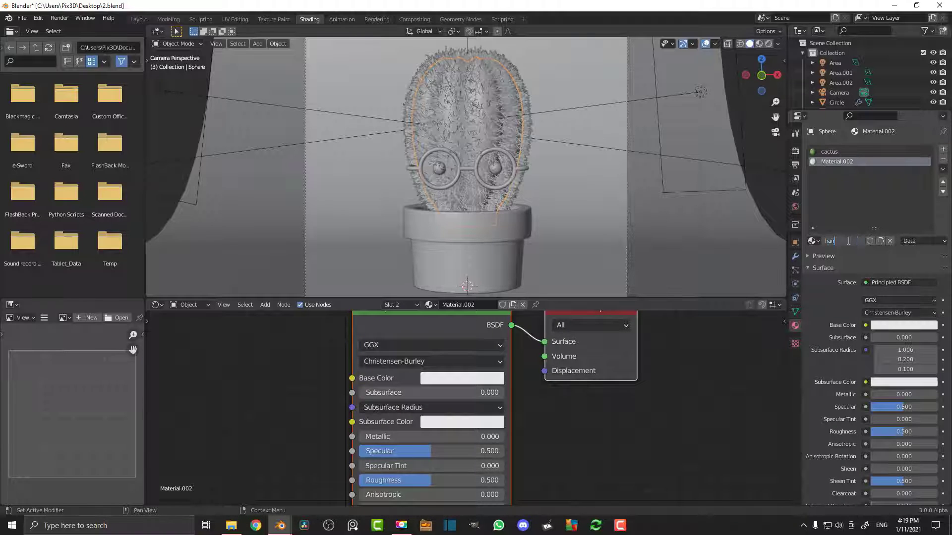
{"action": "type", "text": "s"}
{"action": "key", "text": "Return"}
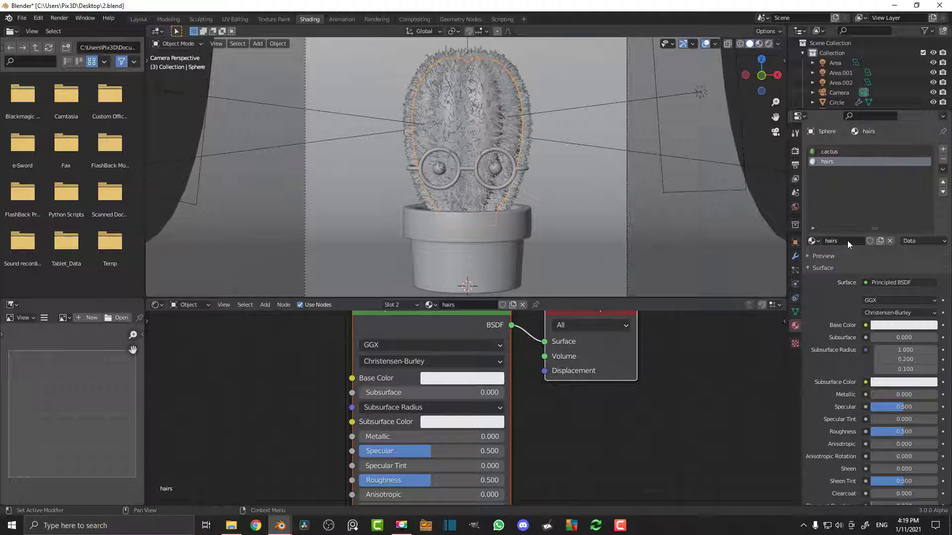
Set the particle system's render material to hairs and show the scene in Rendered shading
{"action": "left_click", "coordinate": [795, 270]}
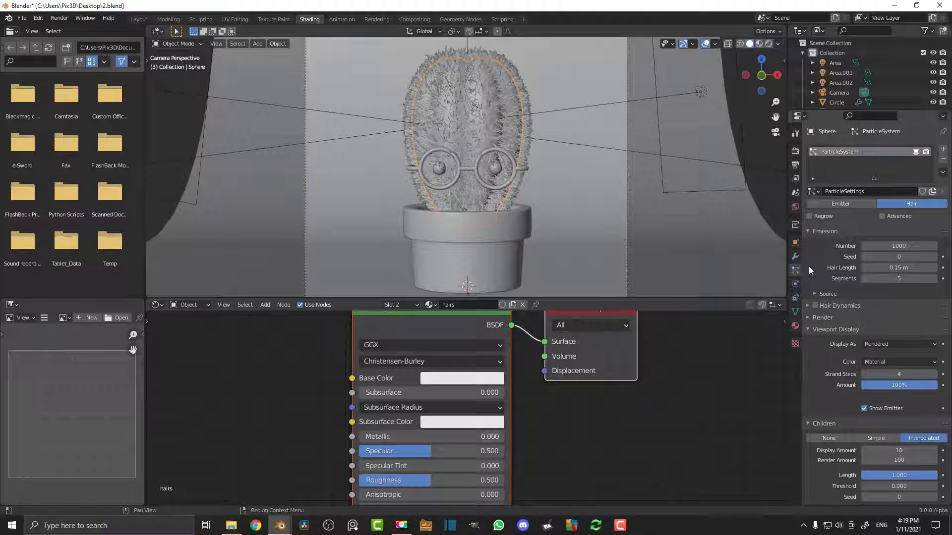
{"action": "left_click", "coordinate": [811, 319]}
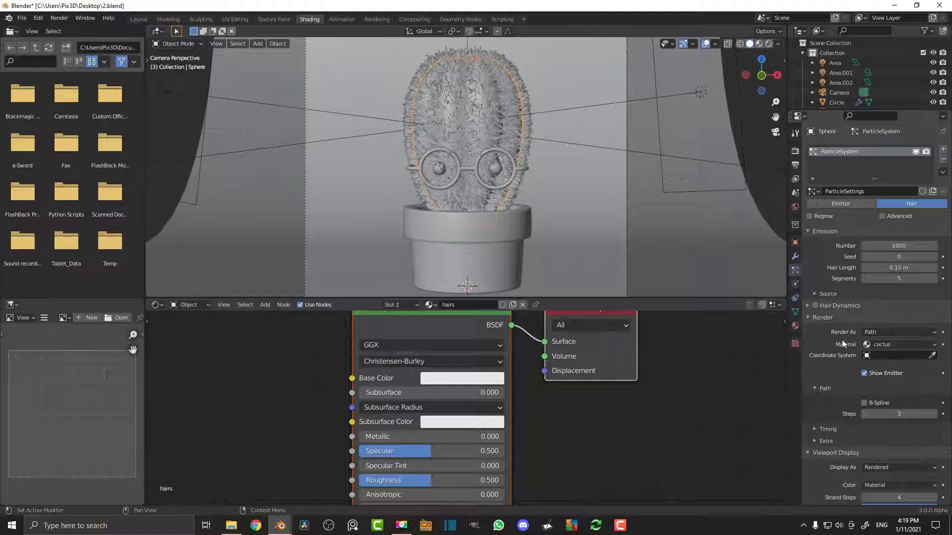
{"action": "left_click", "coordinate": [876, 344]}
{"action": "left_click", "coordinate": [882, 366]}
{"action": "key", "text": "z"}
{"action": "left_click", "coordinate": [505, 89]}
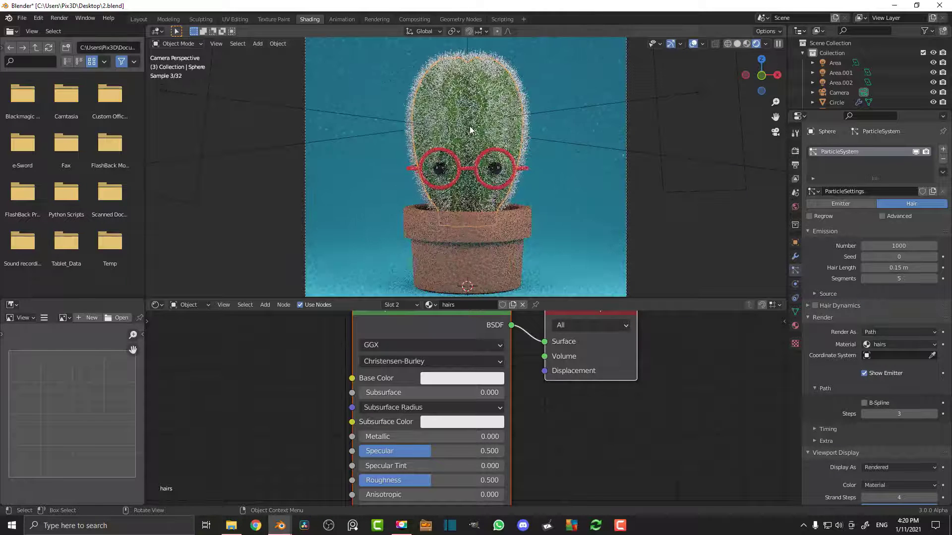
Change the hairs material's Base Color to a pale green
{"action": "key", "text": "Home"}
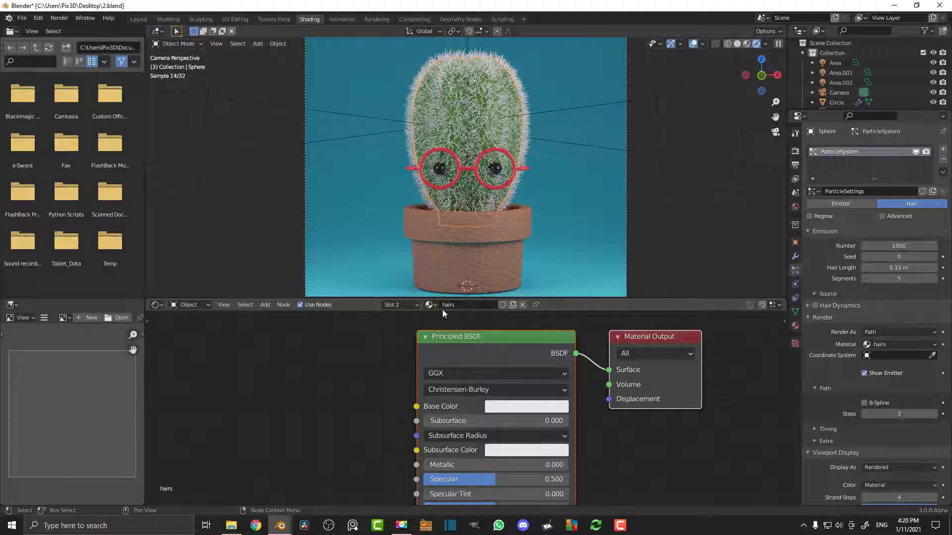
{"action": "left_click", "coordinate": [502, 407]}
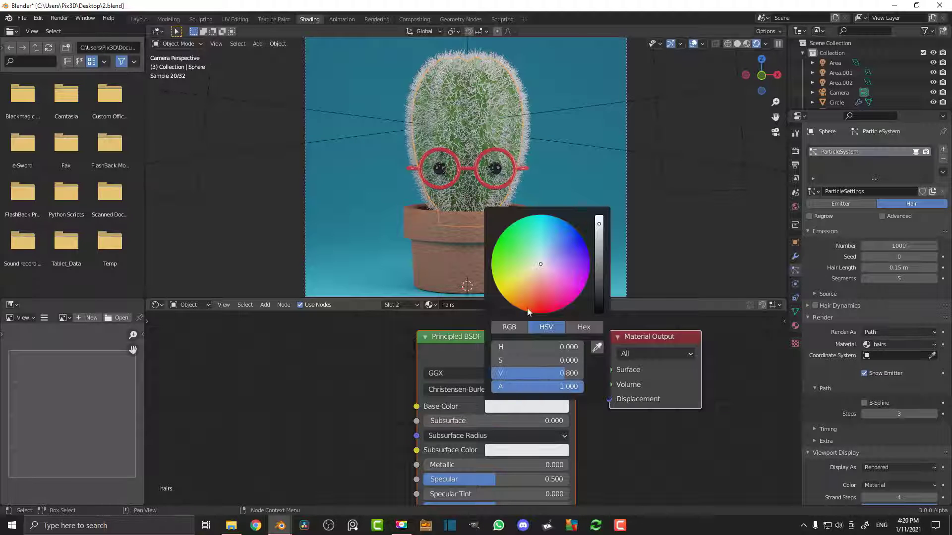
{"action": "left_click", "coordinate": [526, 262]}
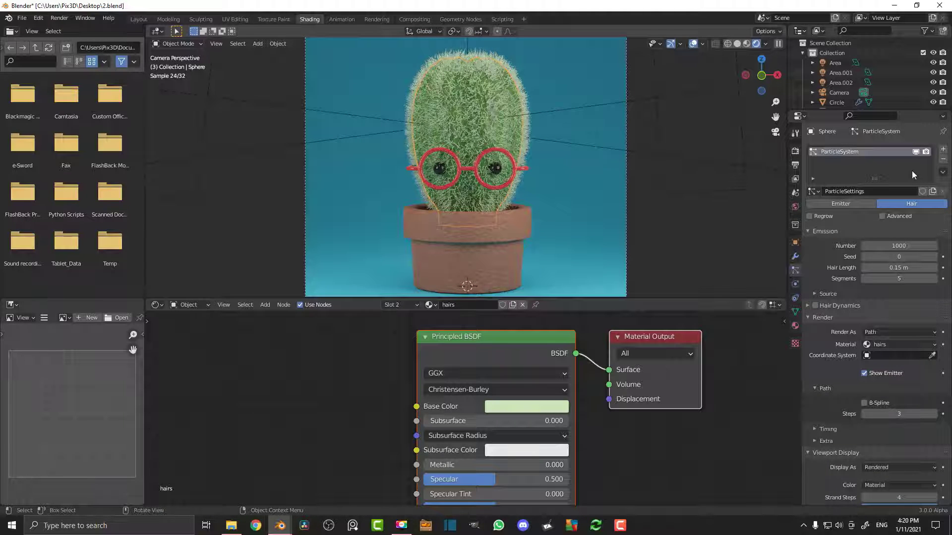
Set the Render Amount of the hair particle children to 12
{"action": "scroll", "coordinate": [882, 347], "scroll_direction": "down", "scroll_amount": 3}
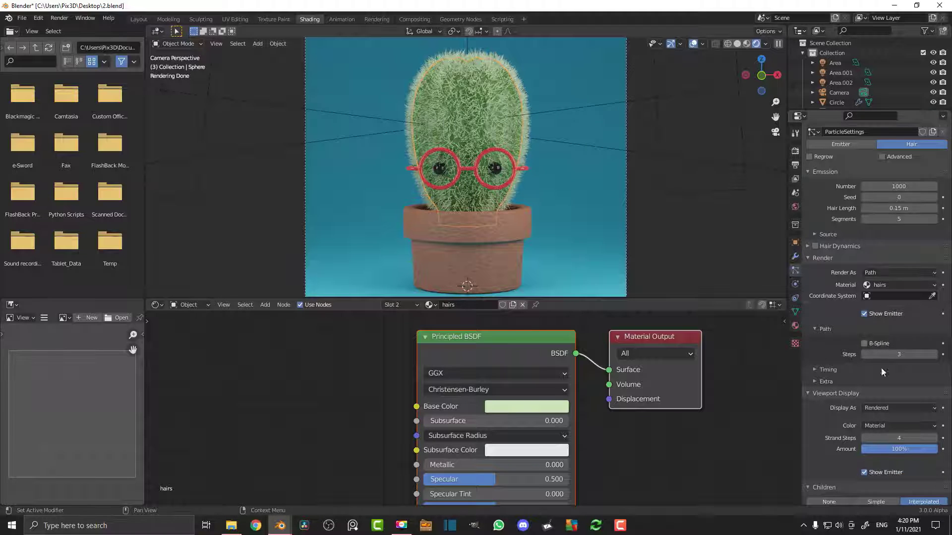
{"action": "scroll", "coordinate": [881, 368], "scroll_direction": "down", "scroll_amount": 6}
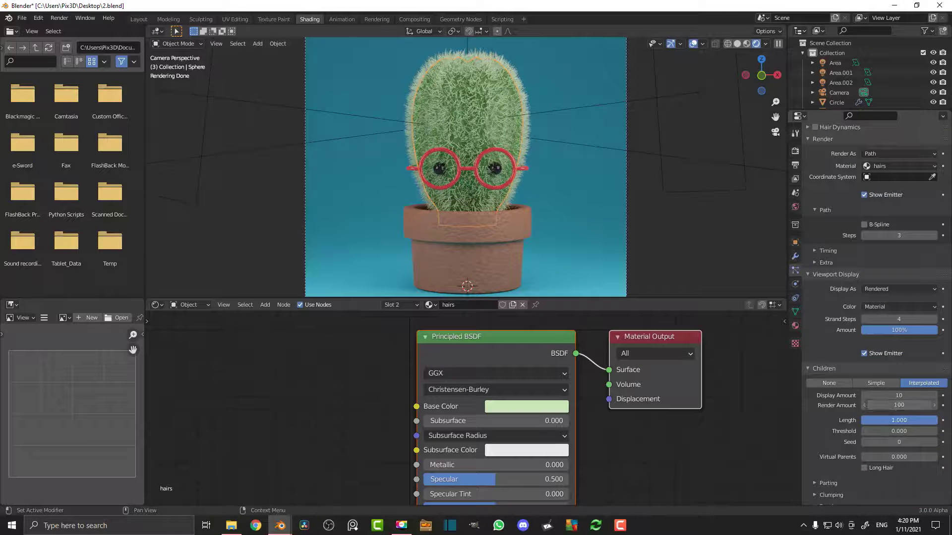
{"action": "left_click", "coordinate": [888, 405]}
{"action": "type", "text": "12"}
{"action": "key", "text": "Return"}
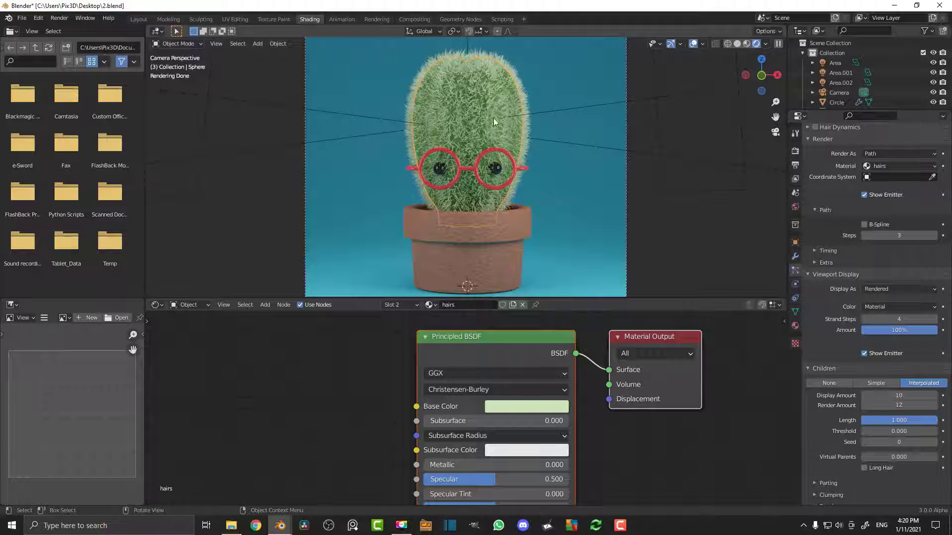
Return to Solid shading and select the whole linked disc inside the pot's rim in Edit Mode
{"action": "key", "text": "z"}
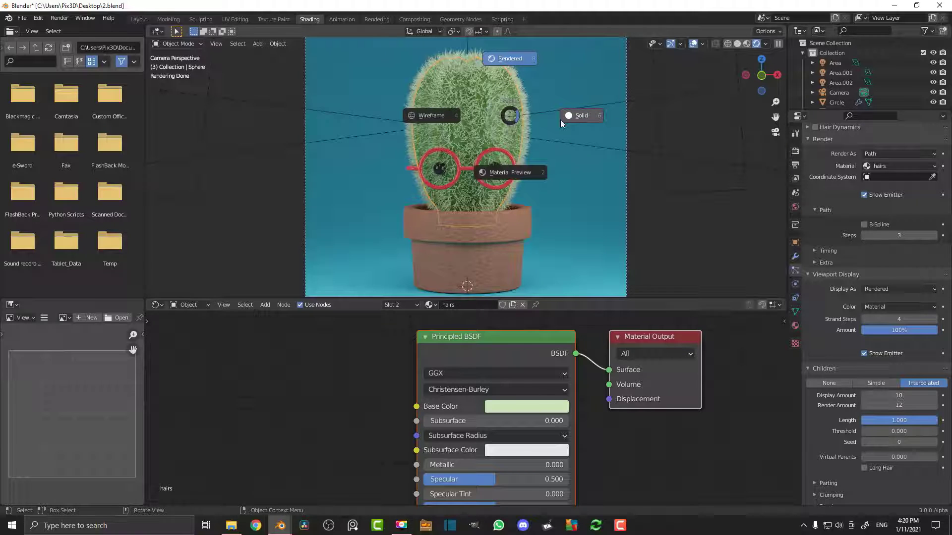
{"action": "left_click", "coordinate": [586, 116]}
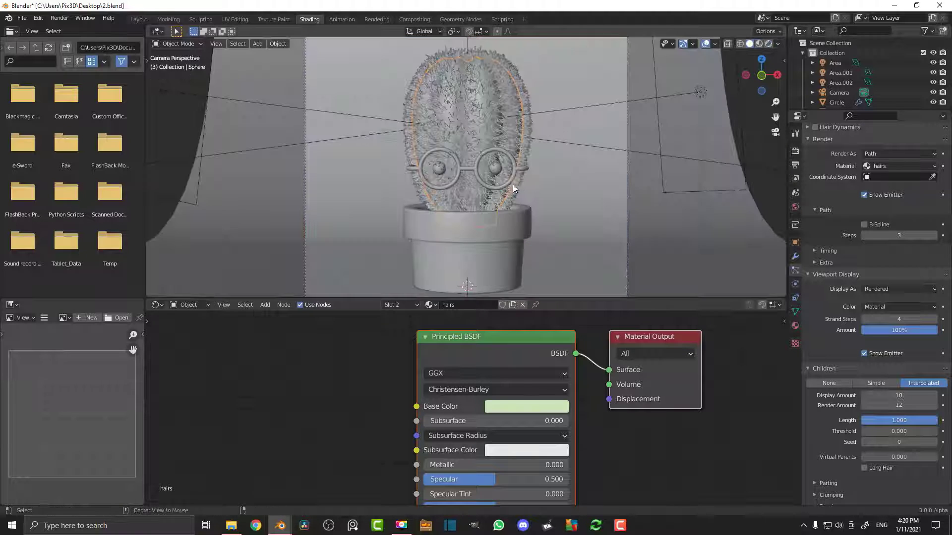
{"action": "middle_click_drag", "start_coordinate": [512, 184], "coordinate": [524, 202]}
{"action": "scroll", "coordinate": [495, 218], "scroll_direction": "up", "scroll_amount": 2}
{"action": "left_click", "coordinate": [472, 237]}
{"action": "scroll", "coordinate": [506, 225], "scroll_direction": "up", "scroll_amount": 3}
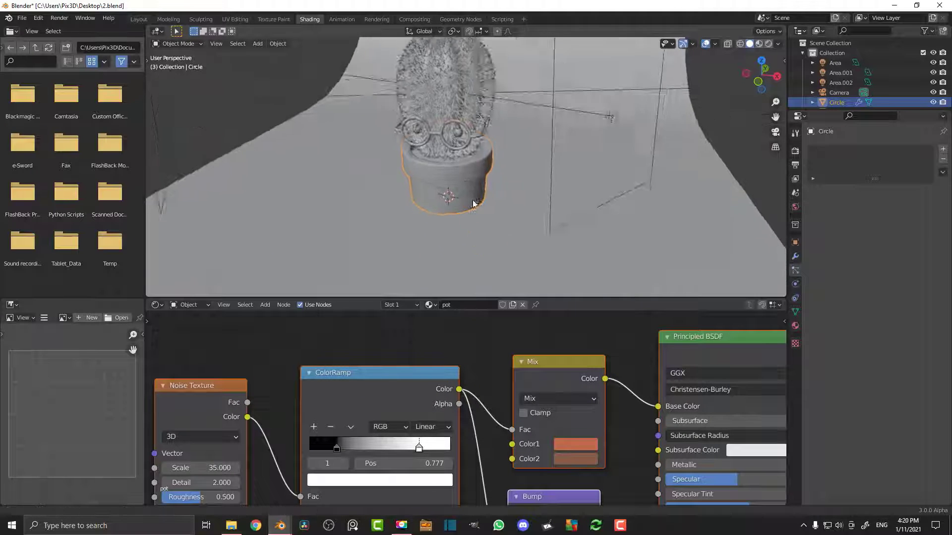
{"action": "key", "text": "Tab"}
{"action": "scroll", "coordinate": [456, 136], "scroll_direction": "up", "scroll_amount": 5}
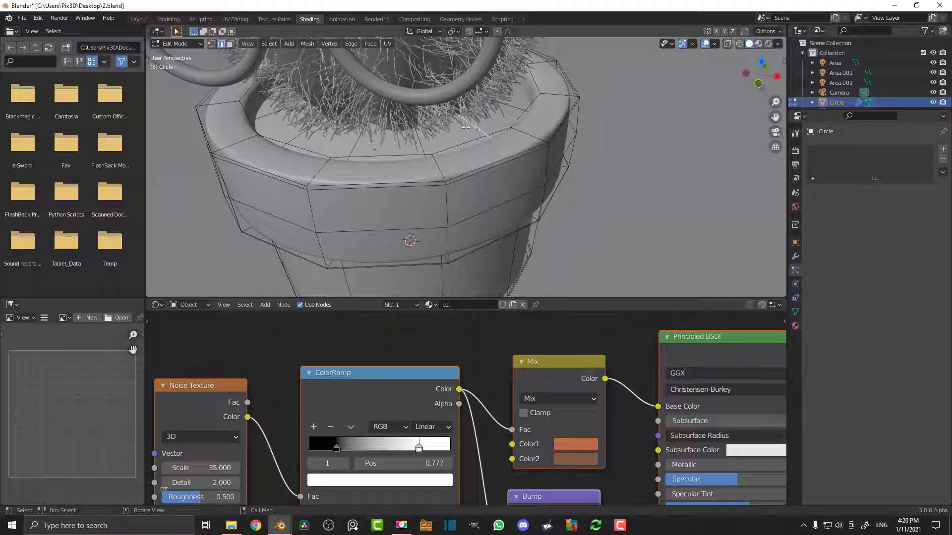
{"action": "key", "text": "ctrl+l"}
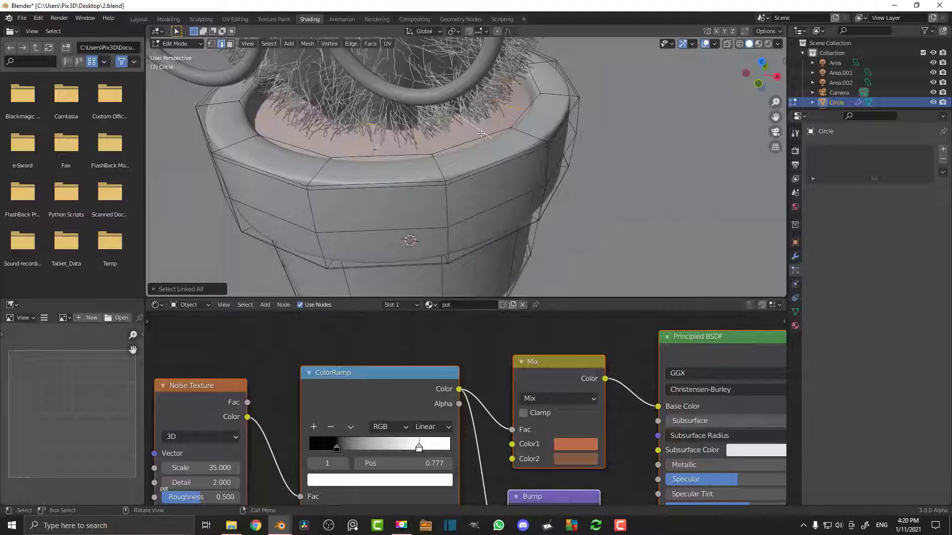
Add a second material slot to the pot object with a new material named dirt
{"action": "left_click", "coordinate": [795, 327]}
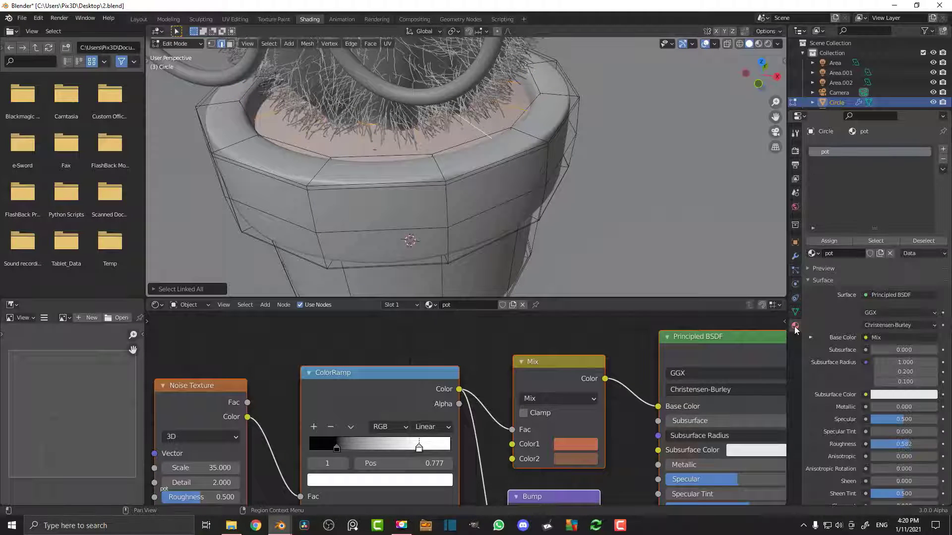
{"action": "left_click", "coordinate": [943, 149]}
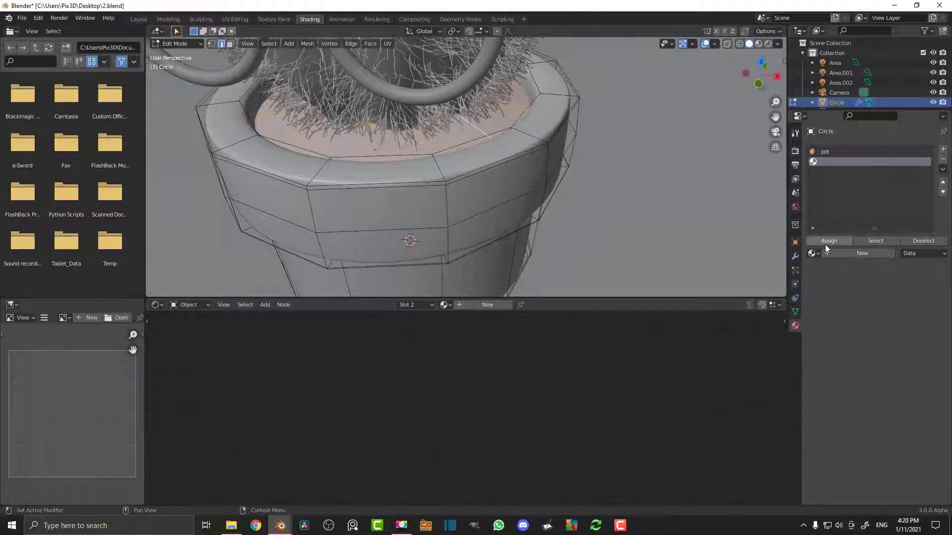
{"action": "left_click", "coordinate": [858, 252]}
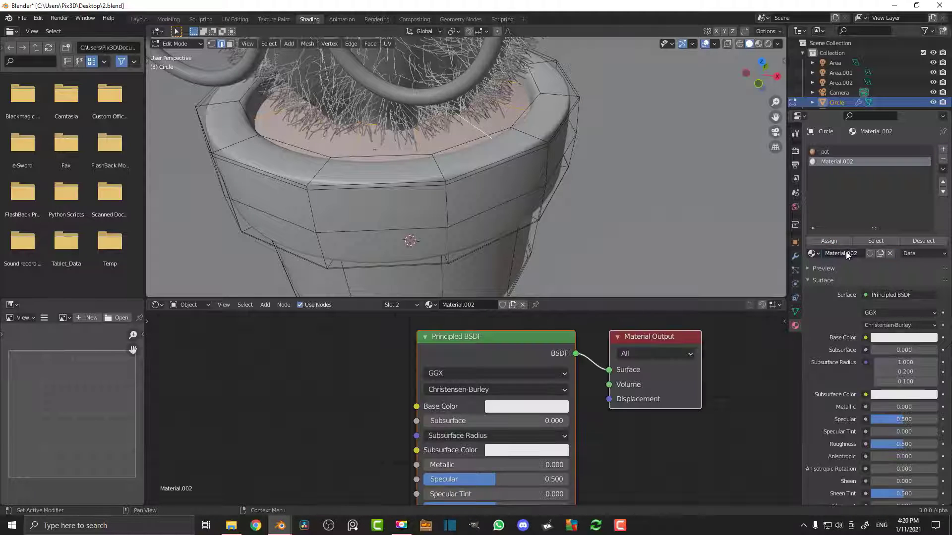
{"action": "left_click", "coordinate": [847, 253]}
{"action": "type", "text": "di"}
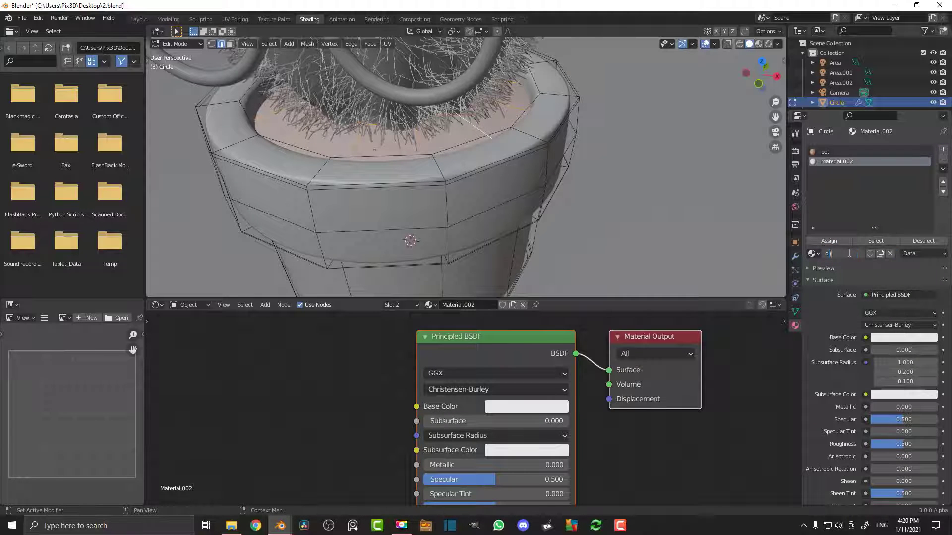
{"action": "type", "text": "rt"}
{"action": "key", "text": "Return"}
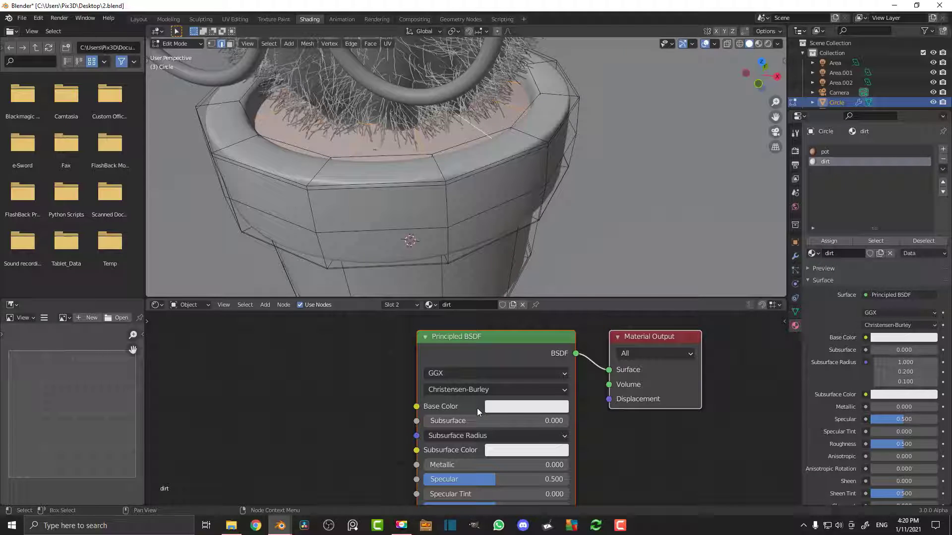
Set the dirt material's Base Color to a very dark brown, assign it to the selected disc, and return to Object Mode
{"action": "left_click", "coordinate": [514, 411]}
{"action": "left_click", "coordinate": [530, 297]}
{"action": "left_click_drag", "start_coordinate": [601, 290], "coordinate": [599, 300]}
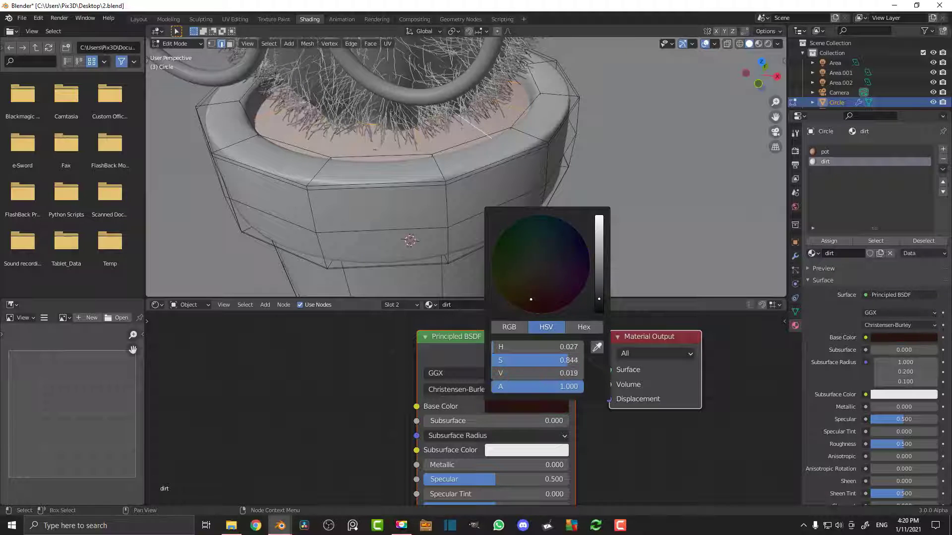
{"action": "key", "text": "Tab"}
{"action": "scroll", "coordinate": [501, 121], "scroll_direction": "down", "scroll_amount": 3}
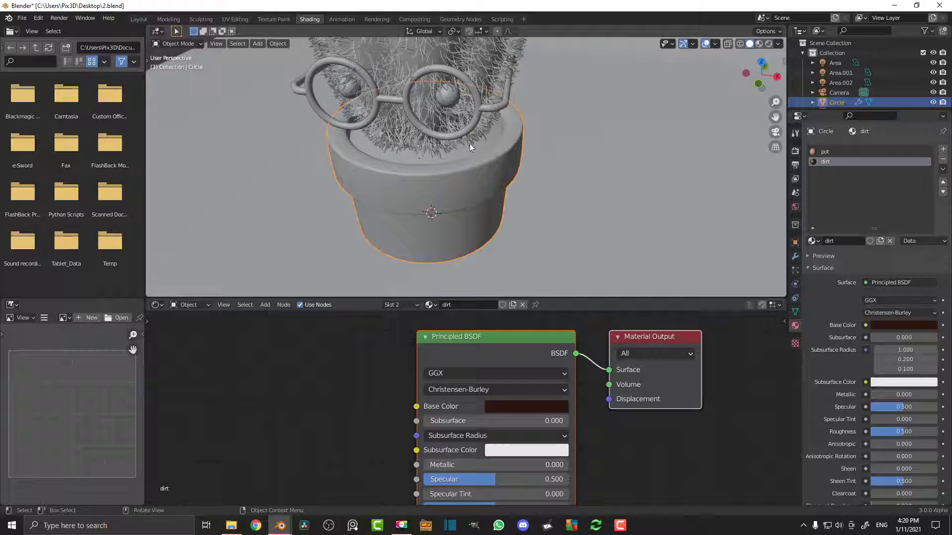
Show the scene in Rendered shading and check the soil and cactus through the camera
{"action": "key", "text": "z"}
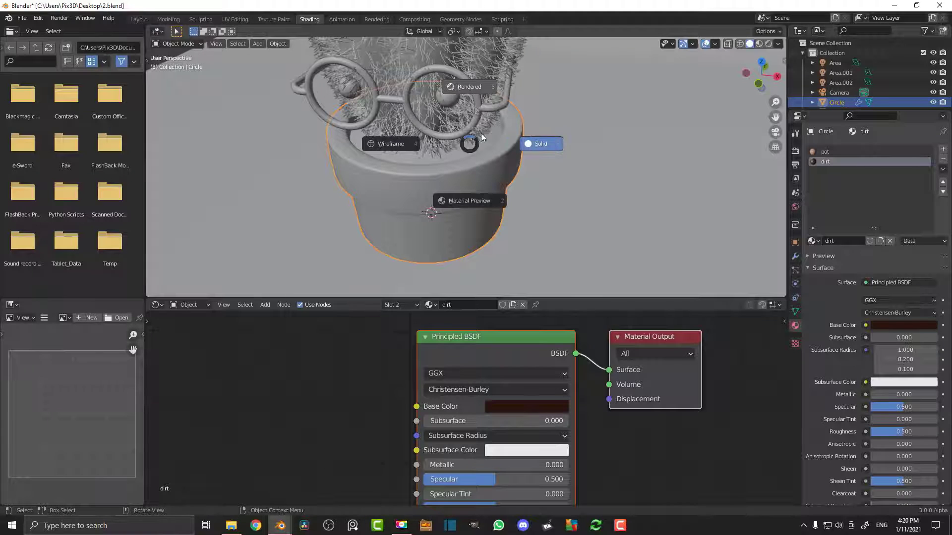
{"action": "left_click", "coordinate": [481, 134]}
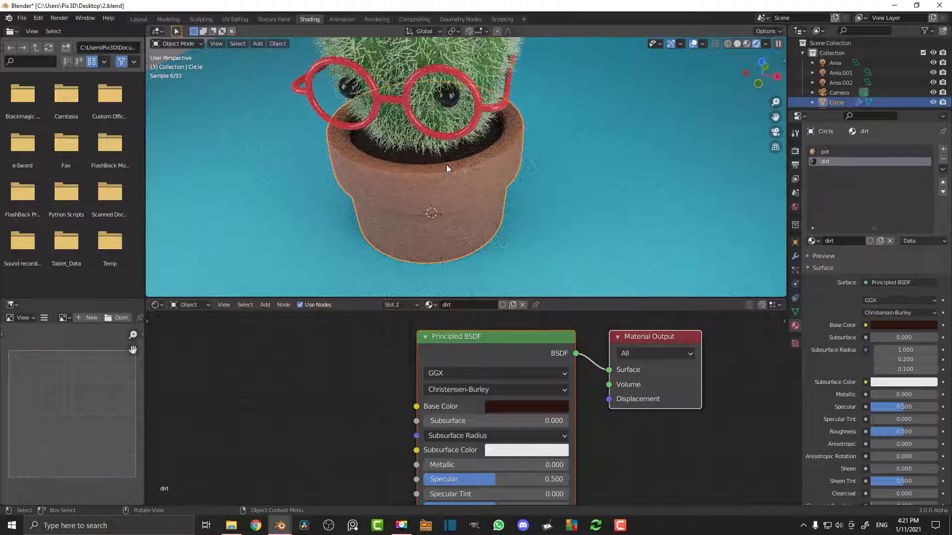
{"action": "key", "text": "KP_0"}
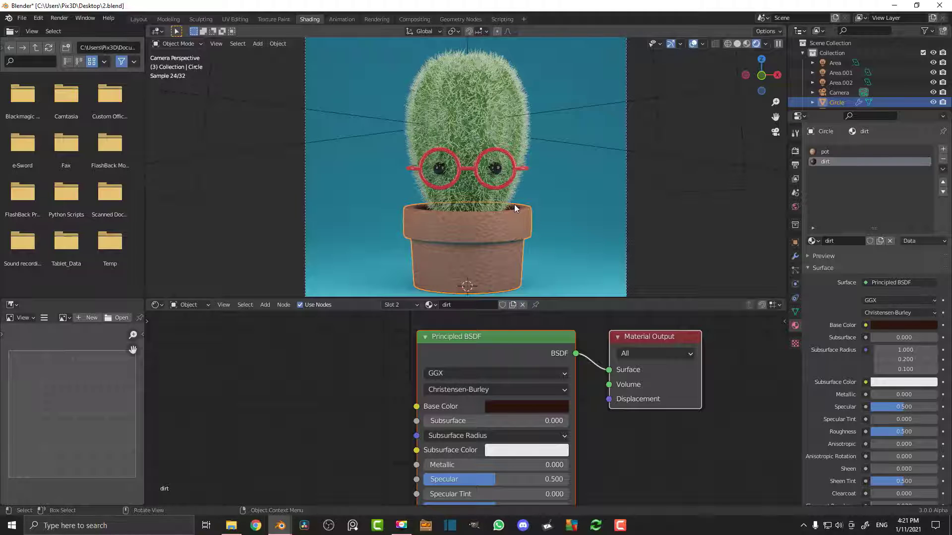
Return to Solid shading with the camera frame fitted in the view and save the file
{"action": "key", "text": "z"}
{"action": "left_click", "coordinate": [577, 202]}
{"action": "left_click", "coordinate": [535, 162]}
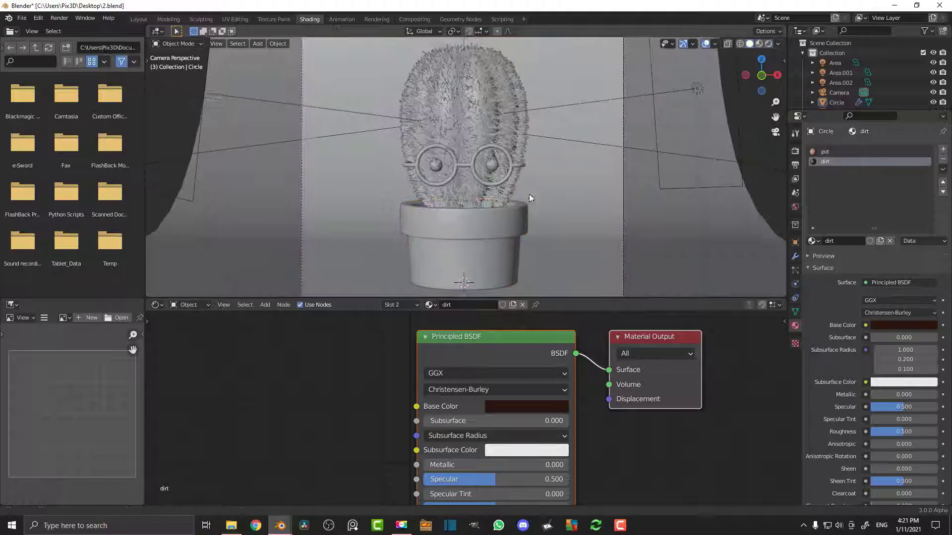
{"action": "key", "text": "Home"}
{"action": "key", "text": "ctrl+s"}
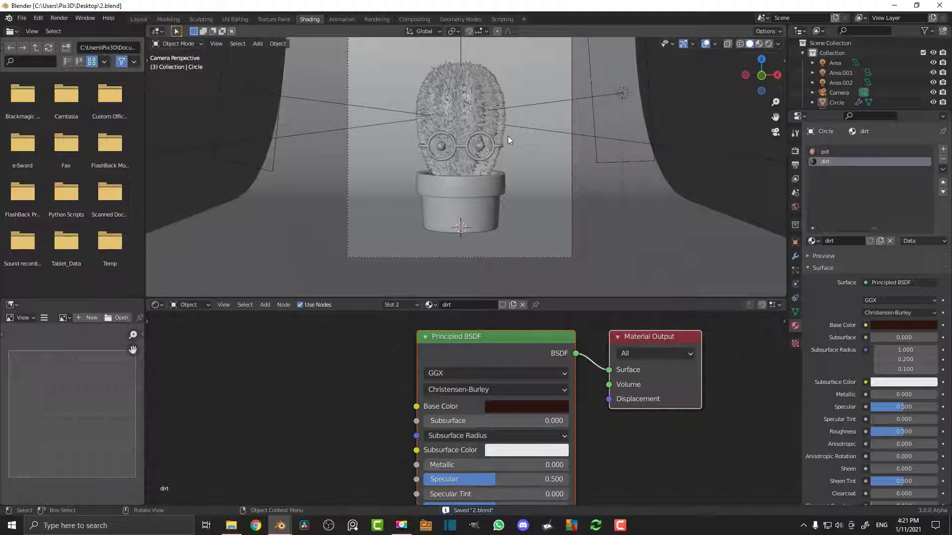
Add a point light and move it up beside the cactus's upper right side in the camera view
{"action": "key", "text": "shift+a"}
{"action": "mouse_move", "coordinate": [521, 242]}
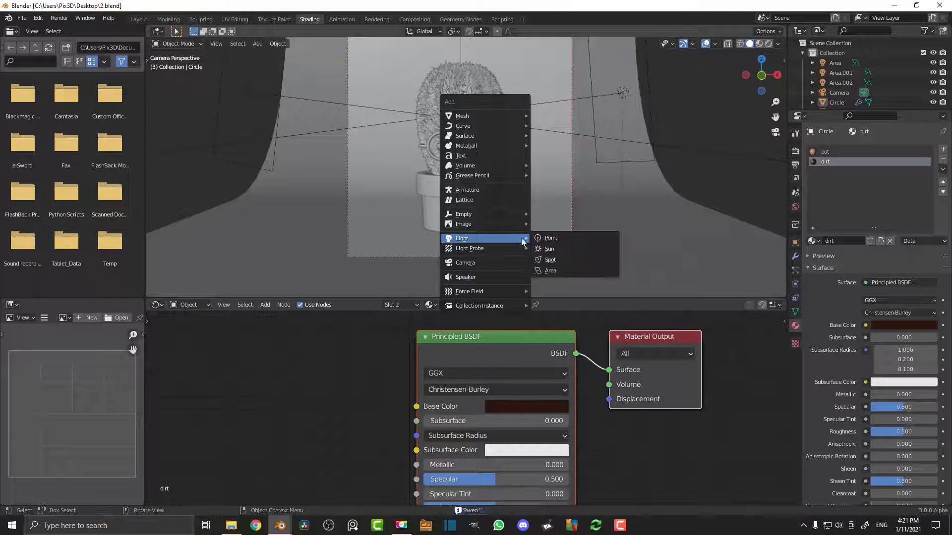
{"action": "left_click", "coordinate": [554, 238]}
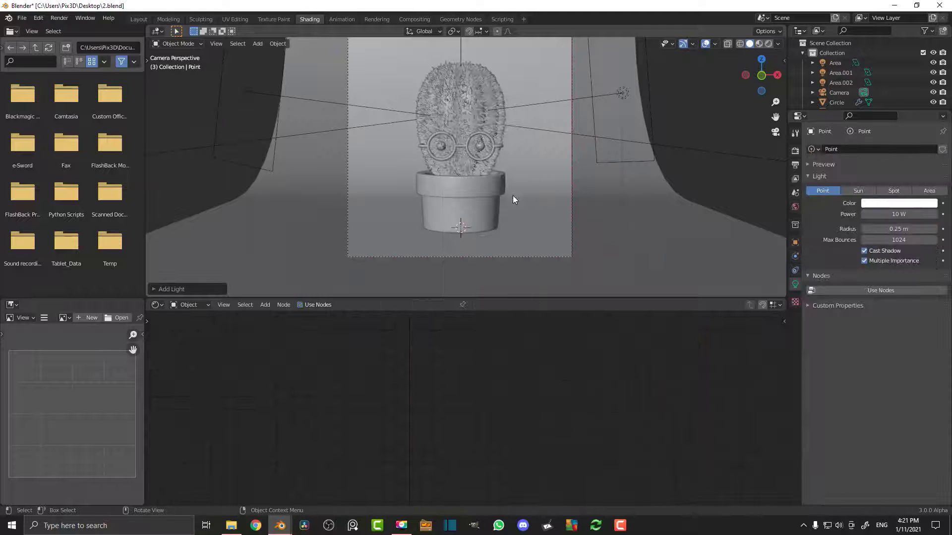
{"action": "scroll", "coordinate": [459, 257], "scroll_direction": "up", "scroll_amount": 1}
{"action": "key", "text": "g"}
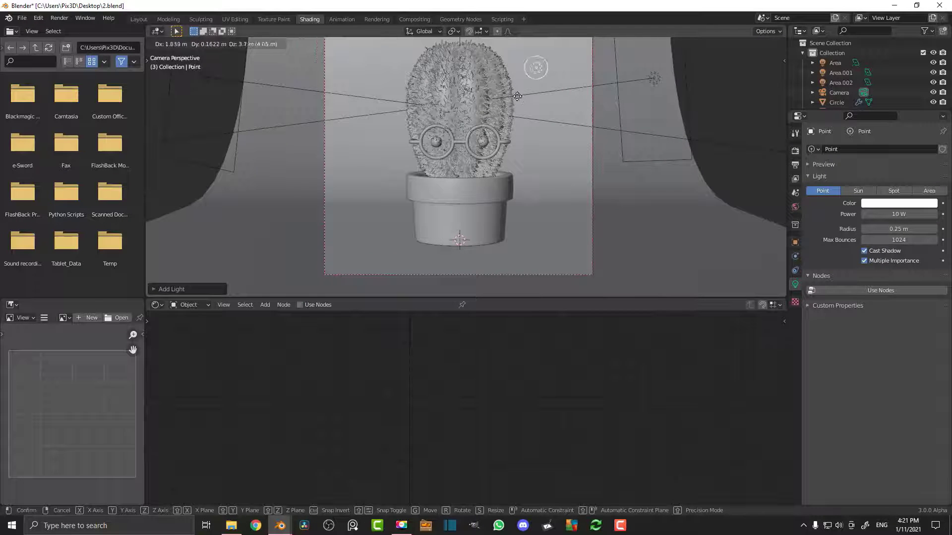
{"action": "left_click", "coordinate": [508, 110]}
Set the point light's Power to 50 W and its Radius to 0.74 m
{"action": "left_click", "coordinate": [892, 214]}
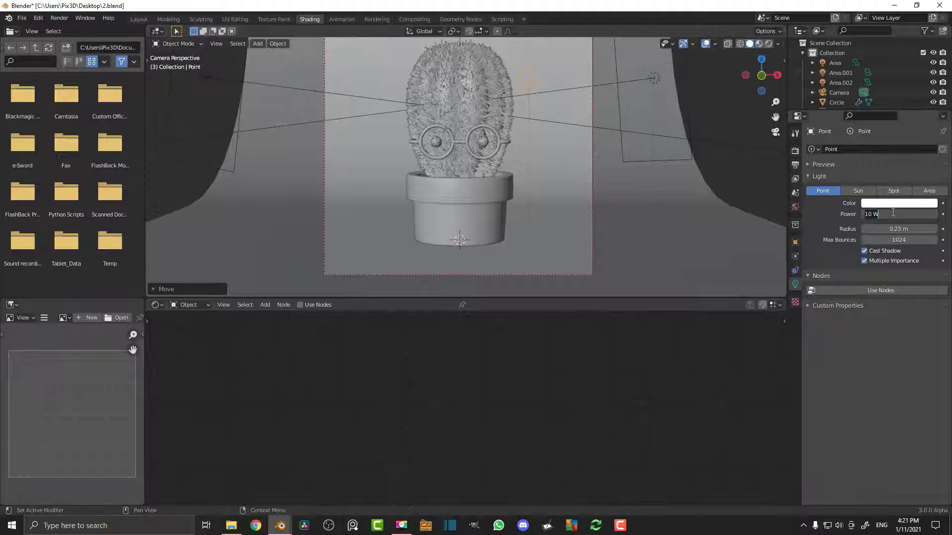
{"action": "type", "text": "50"}
{"action": "key", "text": "Return"}
{"action": "left_click_drag", "start_coordinate": [893, 228], "coordinate": [912, 229]}
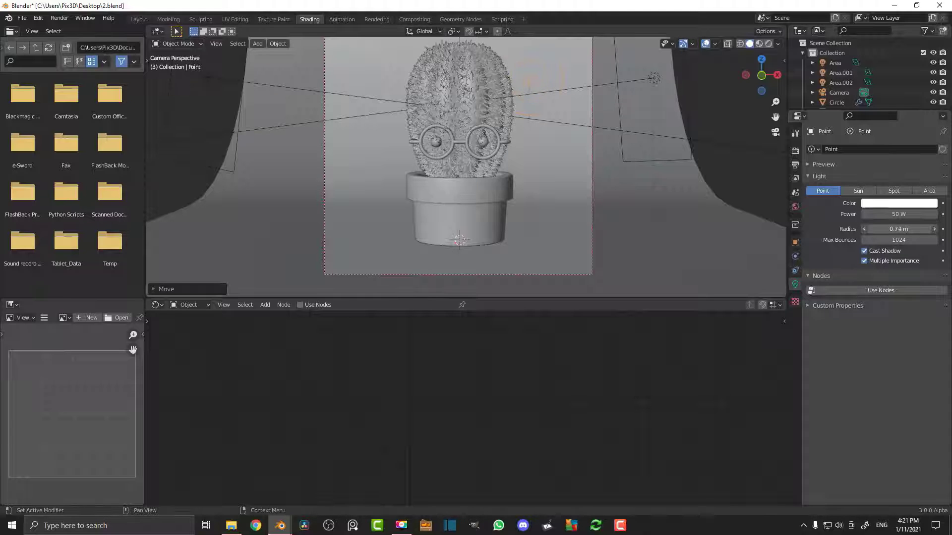
Show the scene in Rendered shading and move the point light farther behind the cactus
{"action": "key", "text": "z"}
{"action": "left_click", "coordinate": [521, 46]}
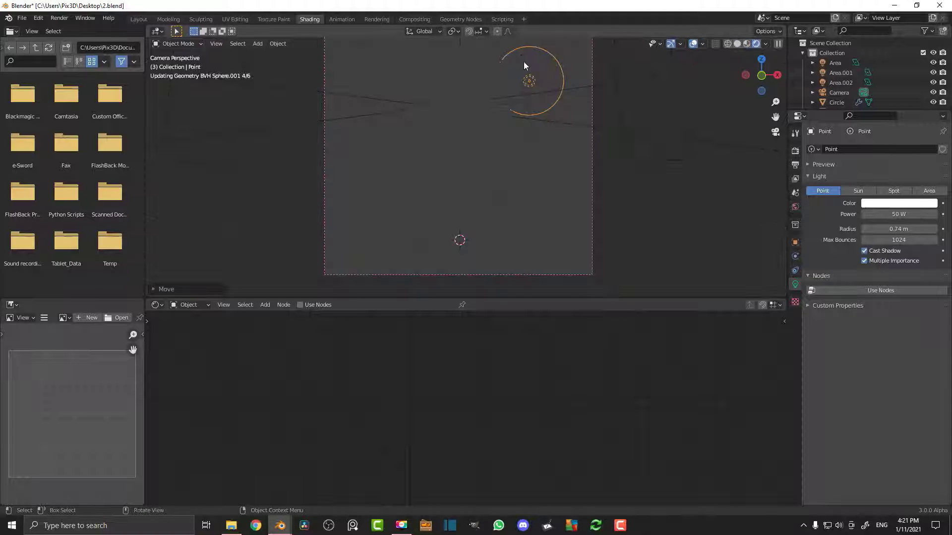
{"action": "middle_click_drag", "start_coordinate": [548, 88], "coordinate": [503, 171]}
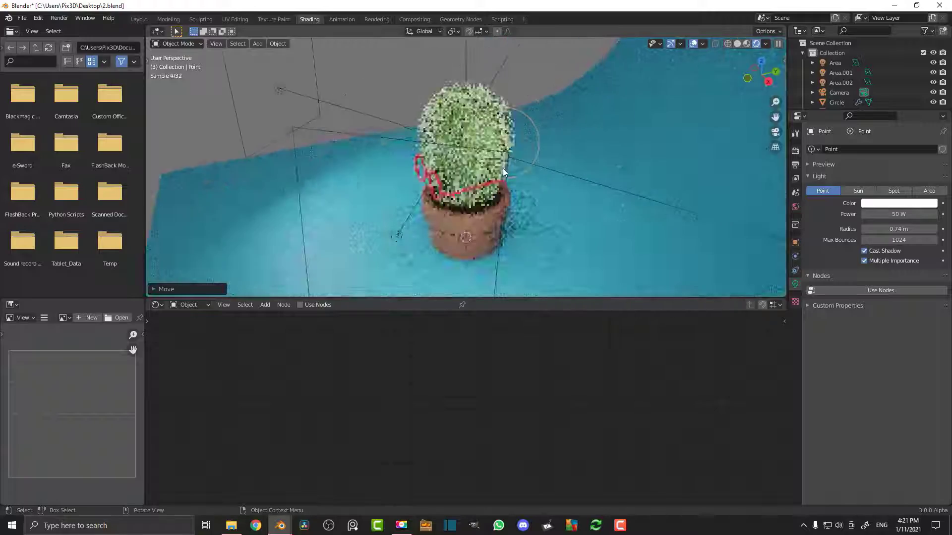
{"action": "key", "text": "g"}
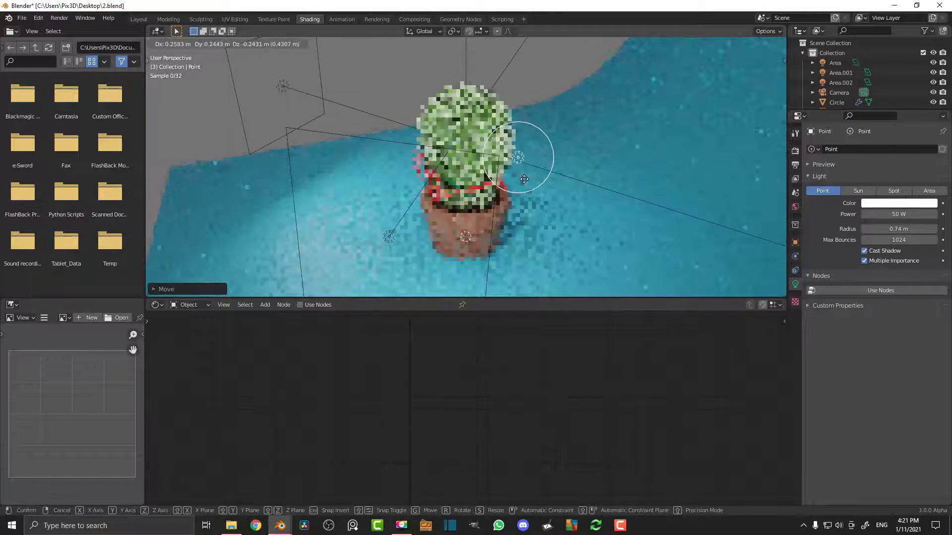
{"action": "left_click", "coordinate": [540, 185]}
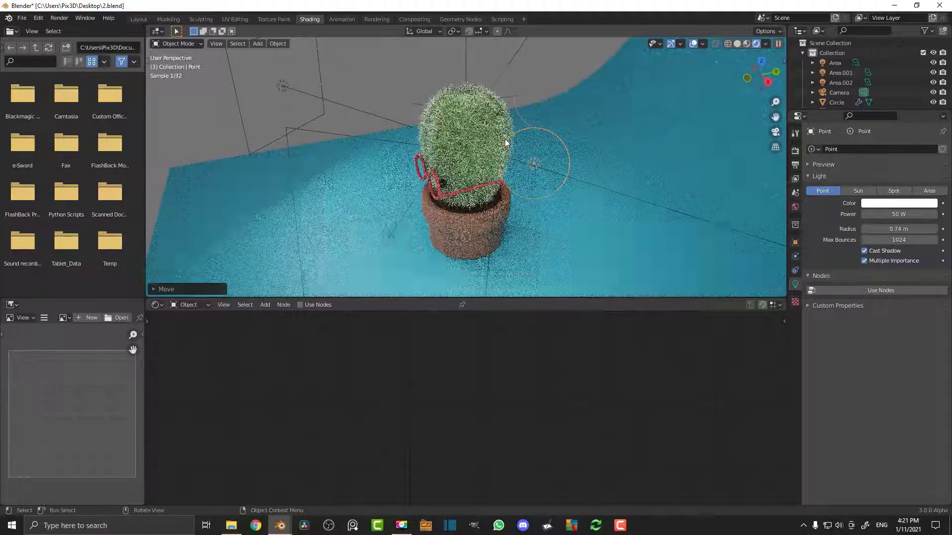
Duplicate the point light in camera view, placing copies above the cactus and at its upper left and lower left
{"action": "key", "text": "KP_0"}
{"action": "key", "text": "shift+d"}
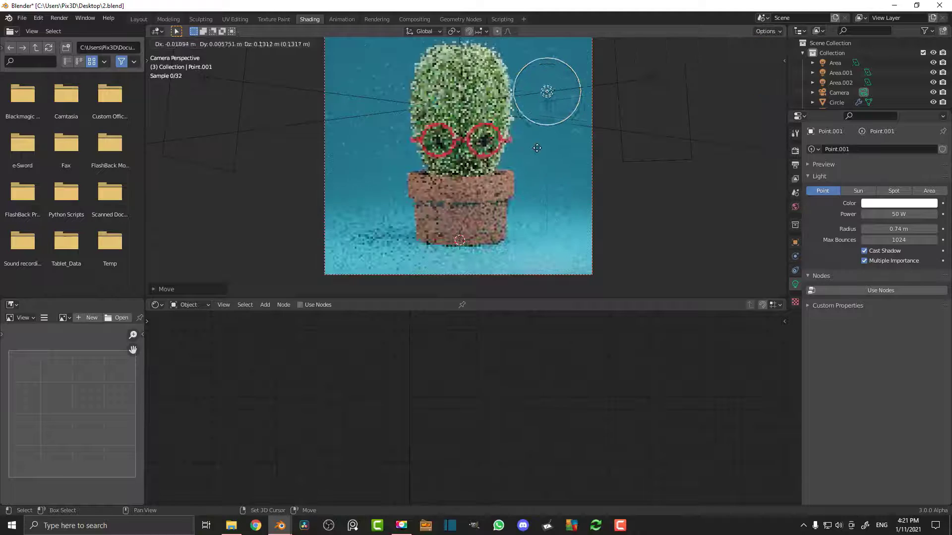
{"action": "left_click", "coordinate": [506, 112]}
{"action": "middle_click_drag", "start_coordinate": [506, 111], "coordinate": [518, 146], "text": "shift"}
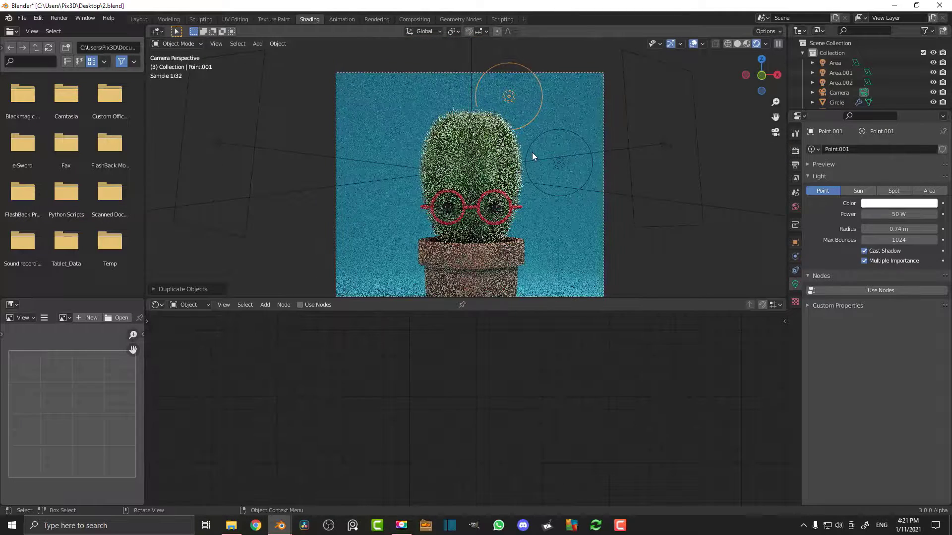
{"action": "key", "text": "shift+d"}
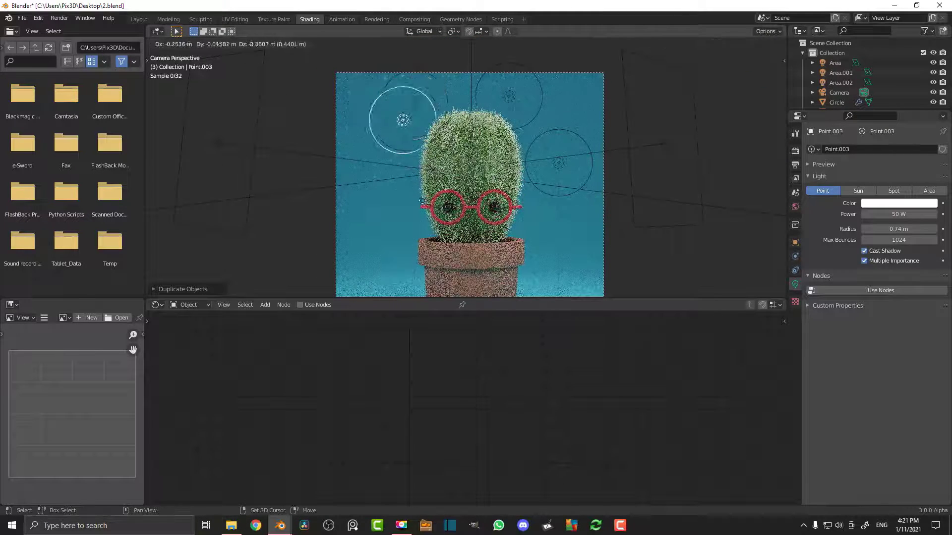
{"action": "left_click", "coordinate": [447, 260]}
{"action": "middle_click_drag", "start_coordinate": [466, 249], "coordinate": [469, 176], "text": "shift"}
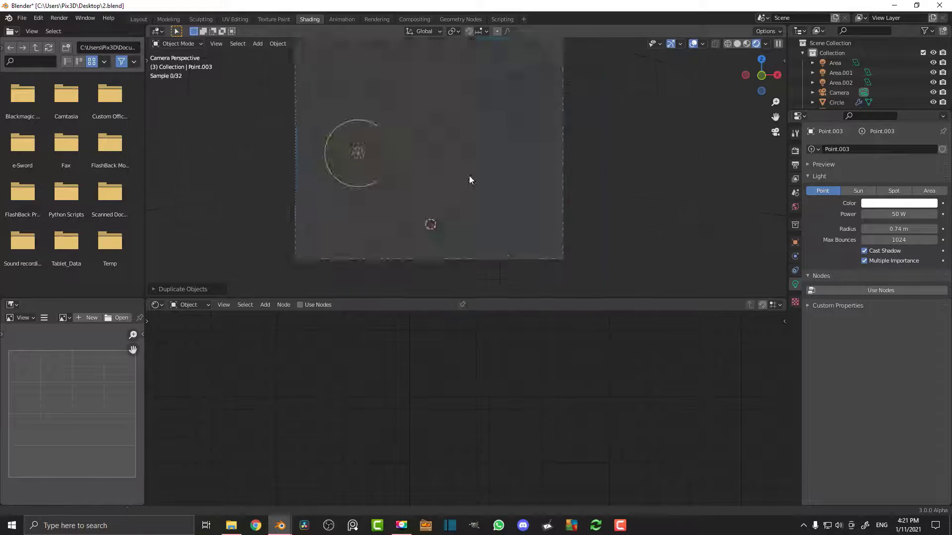
Duplicate the lower left point light beside the pot's right rim, then duplicate that copy back to the cactus's left side
{"action": "key", "text": "shift+d"}
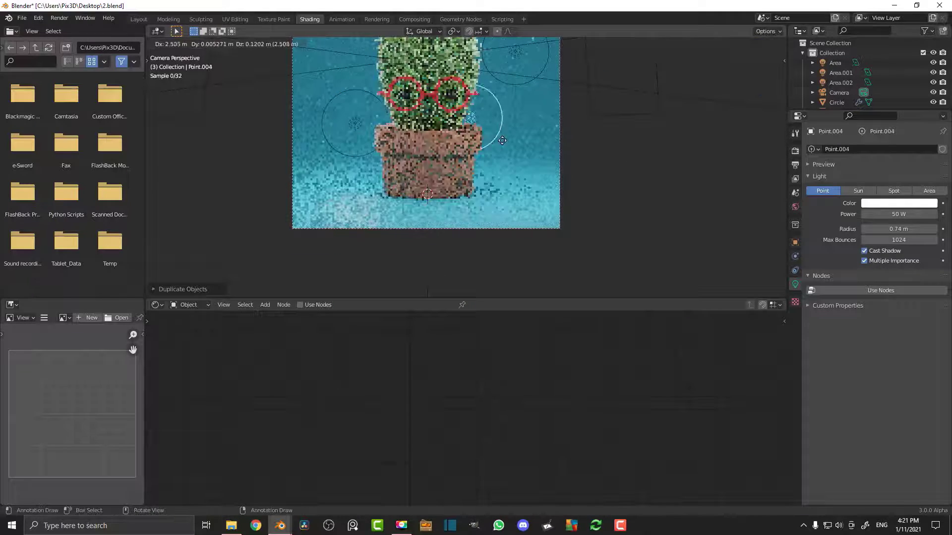
{"action": "left_click", "coordinate": [522, 137]}
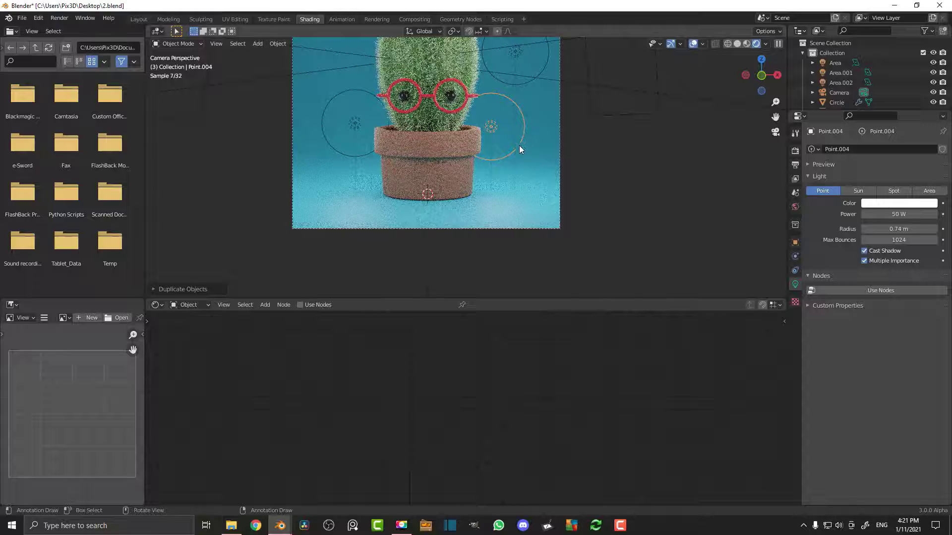
{"action": "key", "text": "shift+d"}
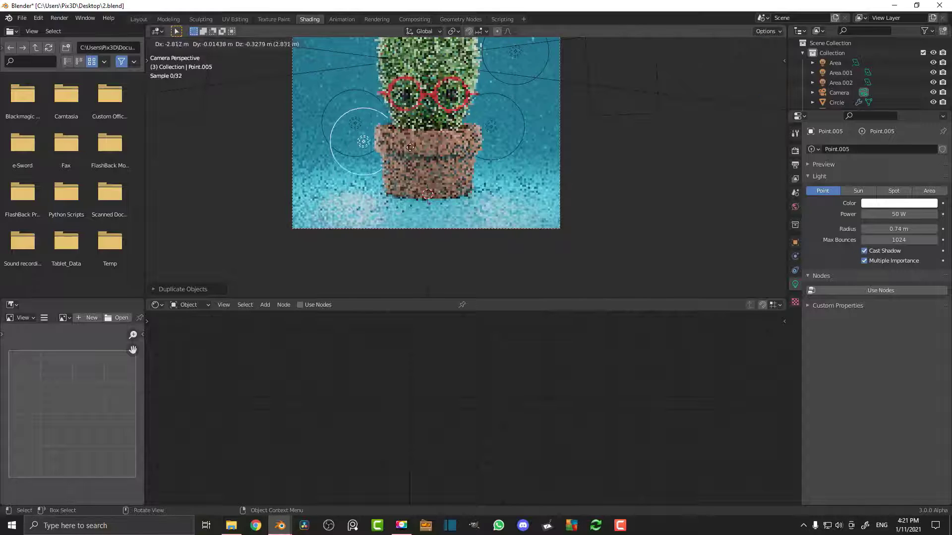
{"action": "left_click", "coordinate": [406, 107]}
In Solid shading, reposition the newest point light behind the cactus and duplicate it toward the cactus's right side
{"action": "key", "text": "z"}
{"action": "left_click", "coordinate": [525, 117]}
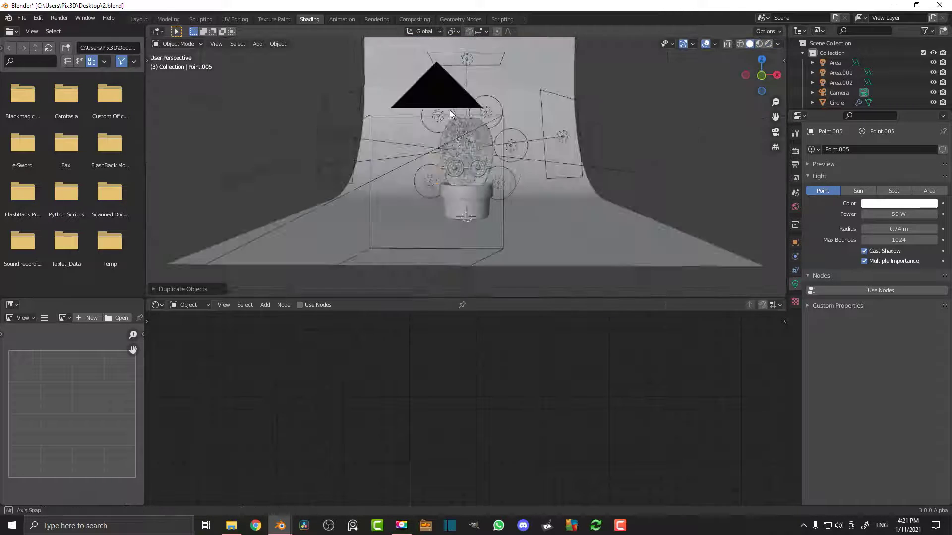
{"action": "mouse_move", "coordinate": [450, 110]}
{"action": "middle_mouse_down"}
{"action": "mouse_move", "coordinate": [516, 168]}
{"action": "mouse_move", "coordinate": [464, 197]}
{"action": "mouse_move", "coordinate": [504, 225]}
{"action": "mouse_move", "coordinate": [460, 168]}
{"action": "mouse_move", "coordinate": [349, 142]}
{"action": "mouse_move", "coordinate": [422, 163]}
{"action": "middle_mouse_up"}
{"action": "key", "text": "g"}
{"action": "left_click", "coordinate": [509, 235]}
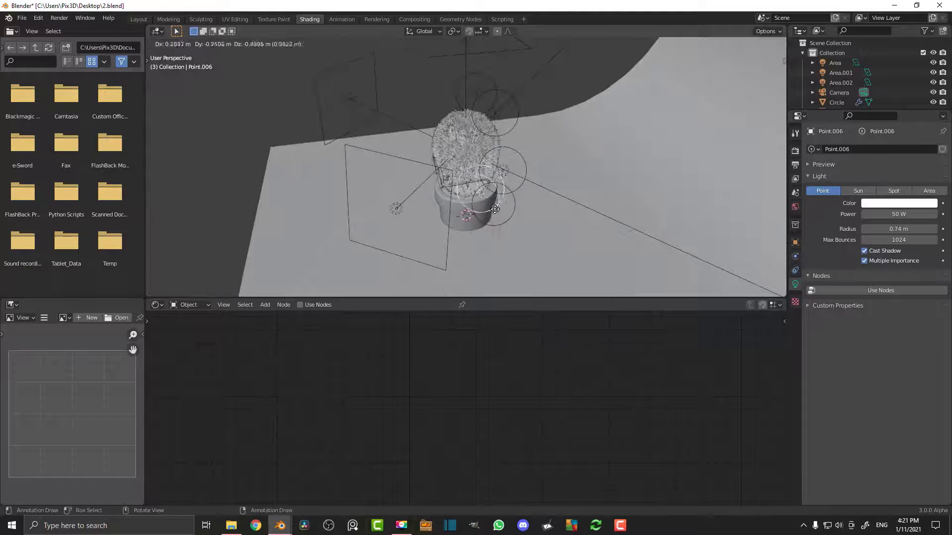
{"action": "key", "text": "shift+d"}
{"action": "left_click", "coordinate": [483, 163]}
Check the added point lights through the camera in Rendered shading
{"action": "key", "text": "KP_0"}
{"action": "key", "text": "z"}
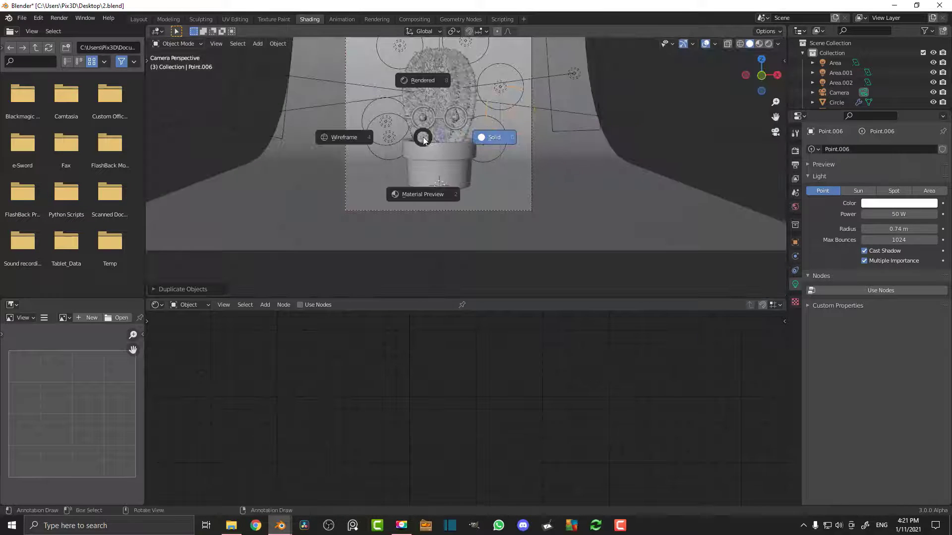
{"action": "left_click", "coordinate": [422, 78]}
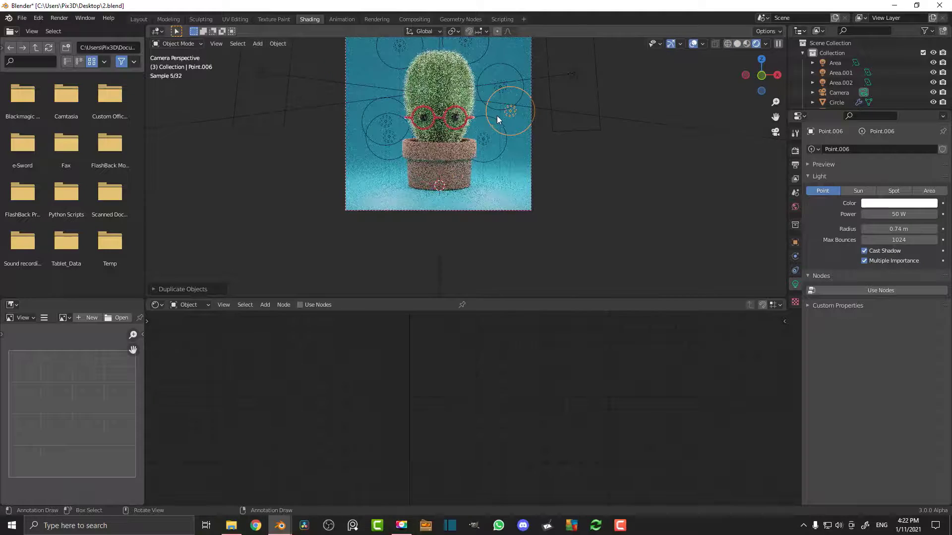
{"action": "scroll", "coordinate": [516, 148], "scroll_direction": "up", "scroll_amount": 3}
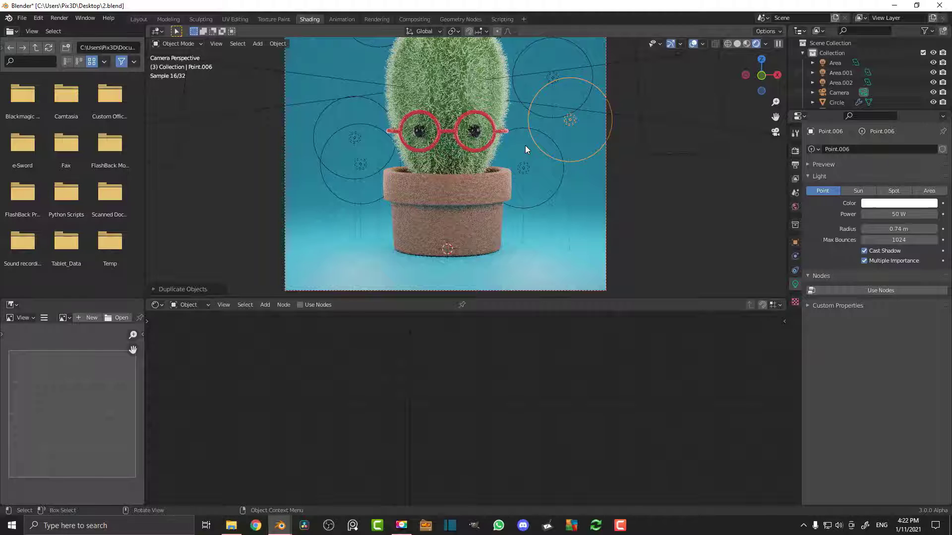
Return to Solid shading and duplicate the area light beside the cactus, moving and rotating the copy
{"action": "key", "text": "z"}
{"action": "mouse_move", "coordinate": [514, 176]}
{"action": "middle_mouse_down"}
{"action": "mouse_move", "coordinate": [584, 166]}
{"action": "mouse_move", "coordinate": [616, 225]}
{"action": "middle_mouse_up"}
{"action": "left_click", "coordinate": [585, 165]}
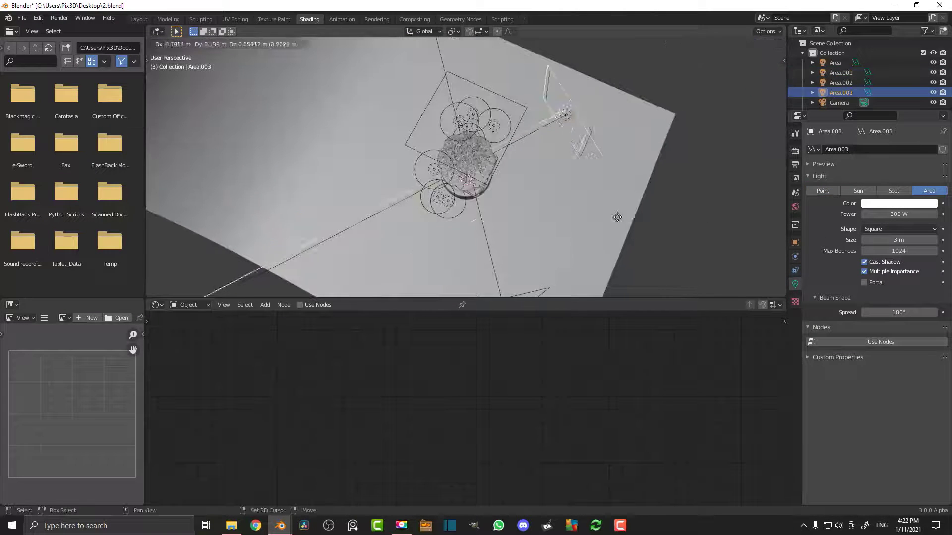
{"action": "key", "text": "shift+d"}
{"action": "key", "text": "r"}
{"action": "left_click", "coordinate": [601, 291]}
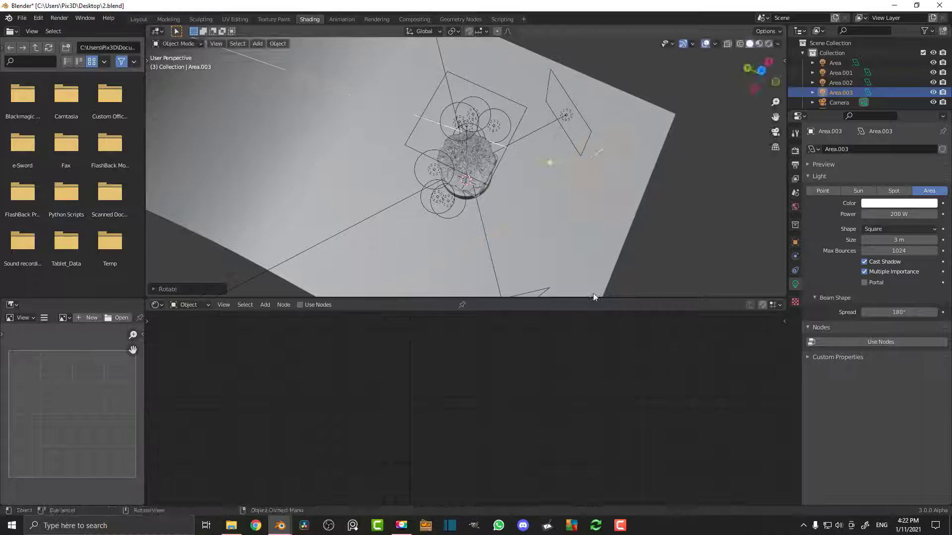
Set the duplicated area light's power to 120 W and reposition it beside the cactus
{"action": "middle_click_drag", "start_coordinate": [601, 291], "coordinate": [570, 208]}
{"action": "left_click", "coordinate": [902, 215]}
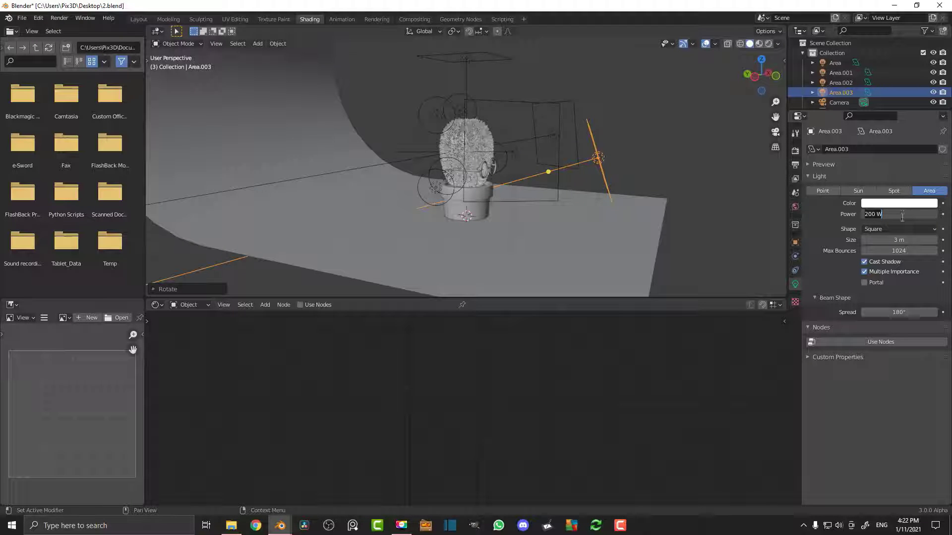
{"action": "type", "text": "120"}
{"action": "key", "text": "Return"}
{"action": "middle_click_drag", "start_coordinate": [610, 198], "coordinate": [590, 226]}
{"action": "key", "text": "g"}
{"action": "left_click", "coordinate": [609, 220]}
{"action": "scroll", "coordinate": [609, 220], "scroll_direction": "up", "scroll_amount": 3}
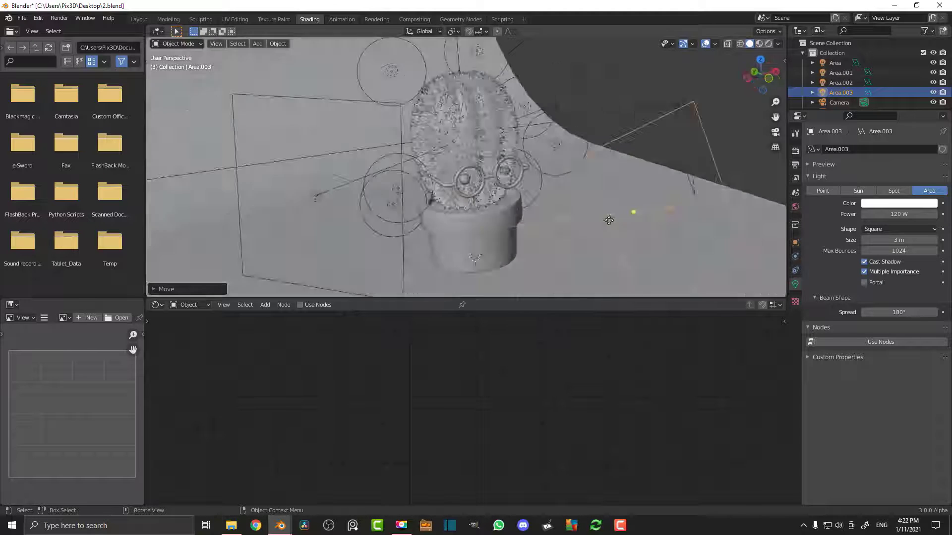
Through the camera in Rendered shading, move the 120 W area light about 1 m up and slightly left
{"action": "key", "text": "KP_0"}
{"action": "key", "text": "z"}
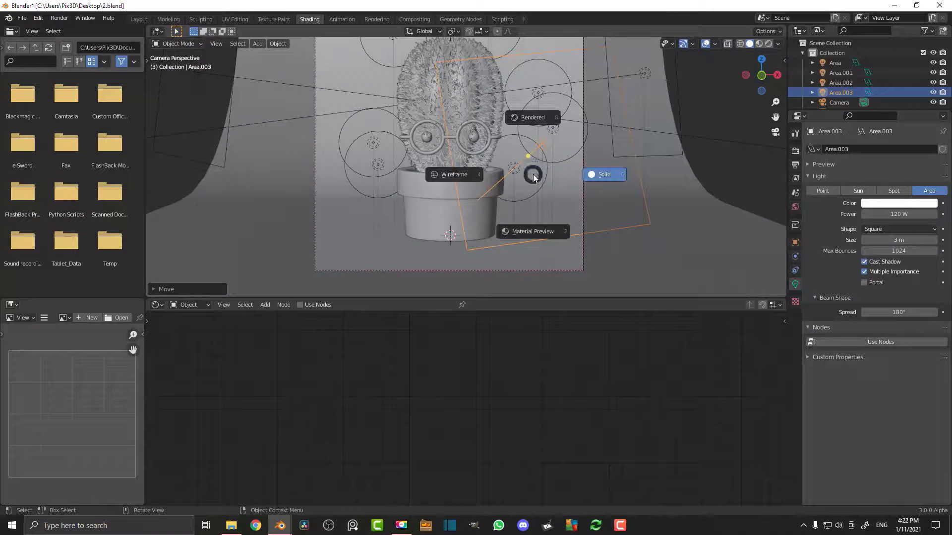
{"action": "left_click", "coordinate": [540, 119]}
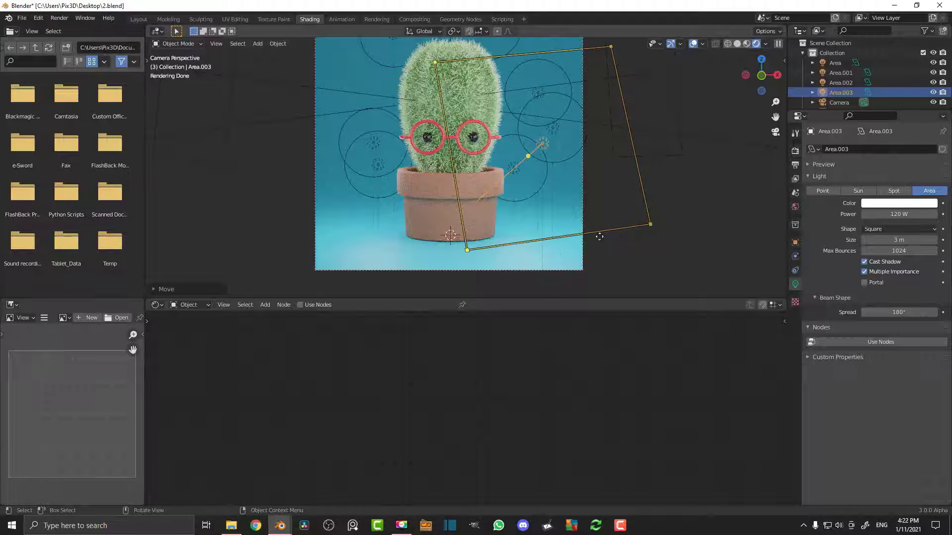
{"action": "key", "text": "g"}
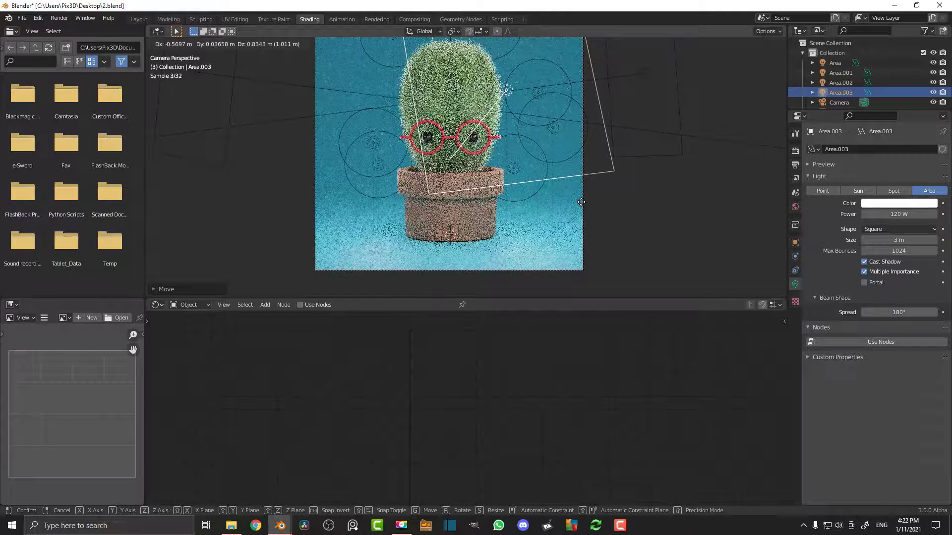
{"action": "left_click", "coordinate": [581, 201]}
Select the 200 W area light to the right of the cactus and tilt it slightly with a trackball rotation
{"action": "left_click", "coordinate": [650, 206]}
{"action": "key", "text": "r"}
{"action": "key", "text": "r"}
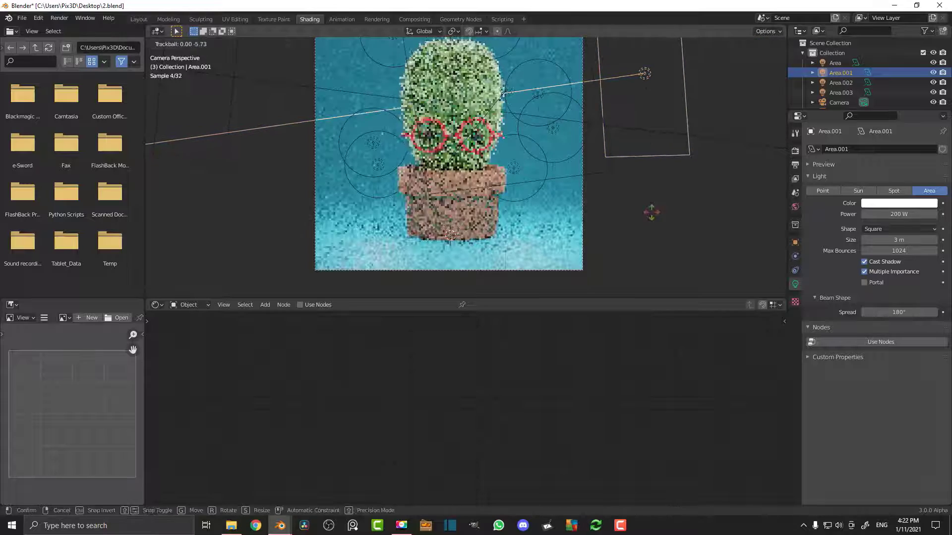
{"action": "left_click", "coordinate": [651, 213]}
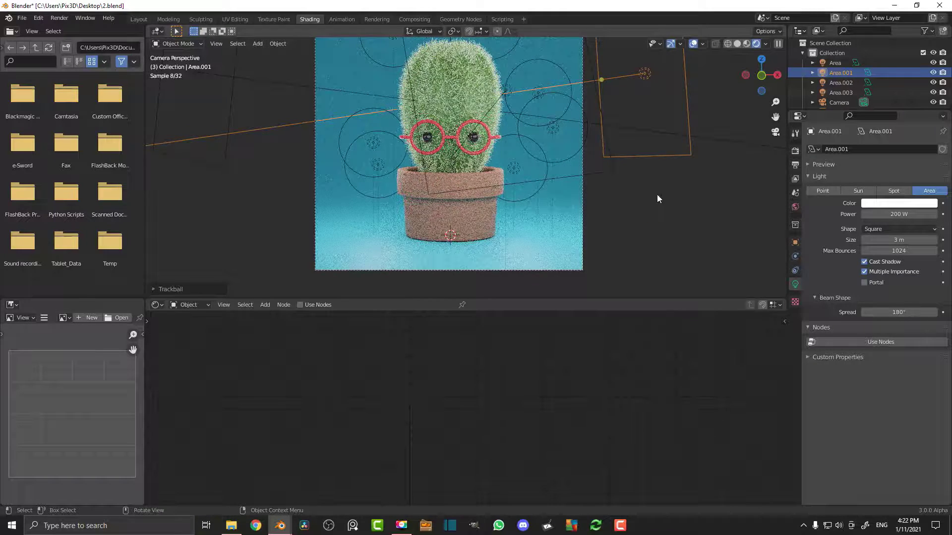
Return to Solid shading and examine the light arrangement around the cactus from several angles and through the camera
{"action": "key", "text": "z"}
{"action": "left_click", "coordinate": [507, 203]}
{"action": "mouse_move", "coordinate": [558, 192]}
{"action": "middle_mouse_down"}
{"action": "mouse_move", "coordinate": [503, 203]}
{"action": "mouse_move", "coordinate": [504, 252]}
{"action": "mouse_move", "coordinate": [516, 212]}
{"action": "middle_mouse_up"}
{"action": "scroll", "coordinate": [459, 202], "scroll_direction": "up", "scroll_amount": 3}
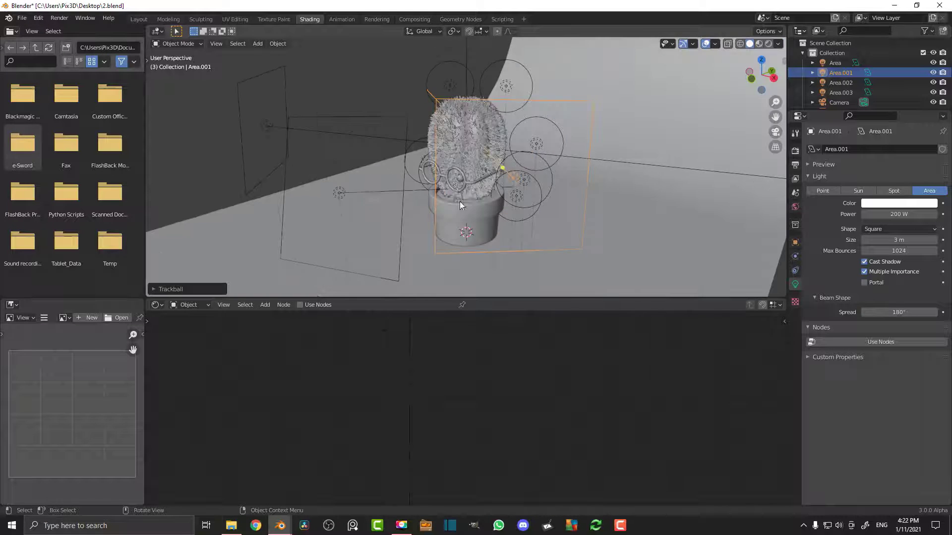
{"action": "middle_click_drag", "start_coordinate": [459, 202], "coordinate": [477, 168]}
{"action": "scroll", "coordinate": [521, 196], "scroll_direction": "up", "scroll_amount": 2}
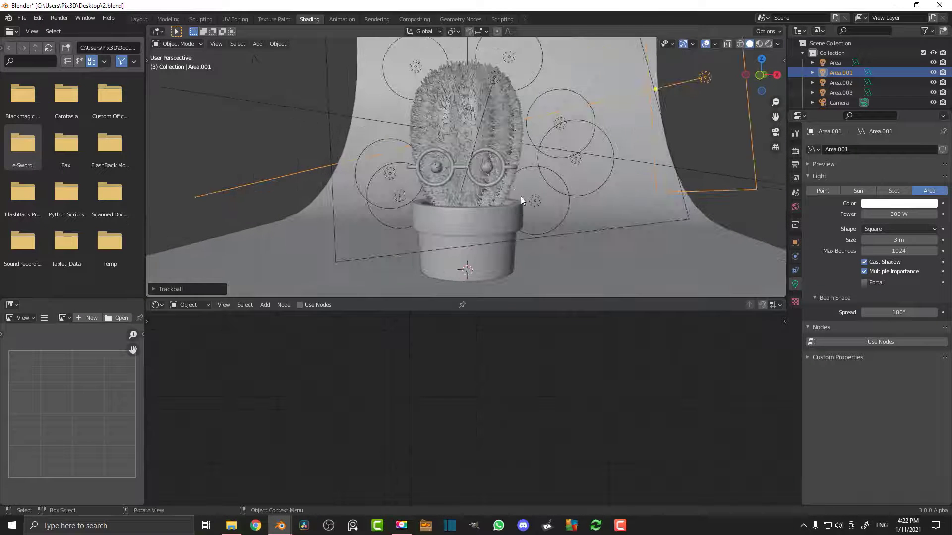
{"action": "middle_click_drag", "start_coordinate": [521, 197], "coordinate": [461, 205]}
{"action": "key", "text": "KP_0"}
Select the pot's bottom edges in Edit Mode and scale them inward slightly to taper the base
{"action": "left_click", "coordinate": [457, 201]}
{"action": "scroll", "coordinate": [404, 135], "scroll_direction": "up", "scroll_amount": 4}
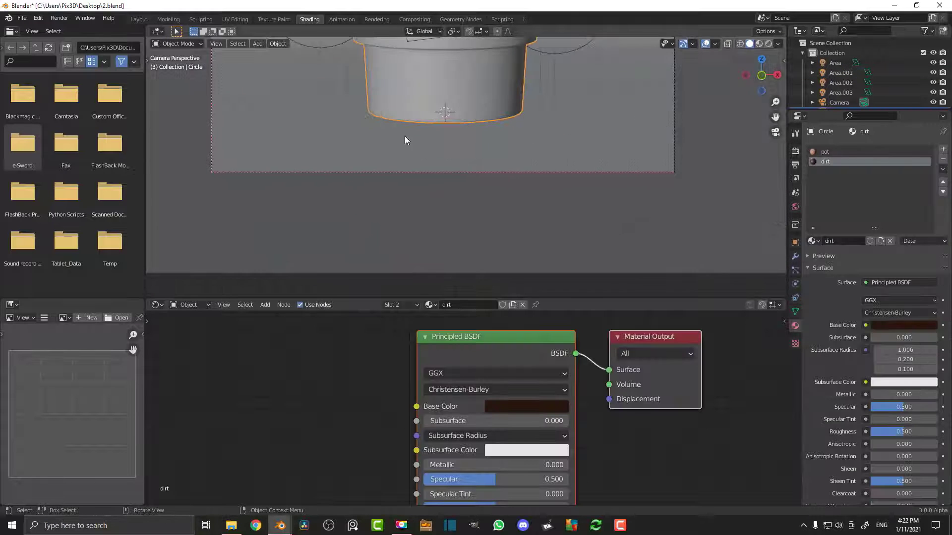
{"action": "key", "text": "Tab"}
{"action": "scroll", "coordinate": [428, 188], "scroll_direction": "up", "scroll_amount": 2}
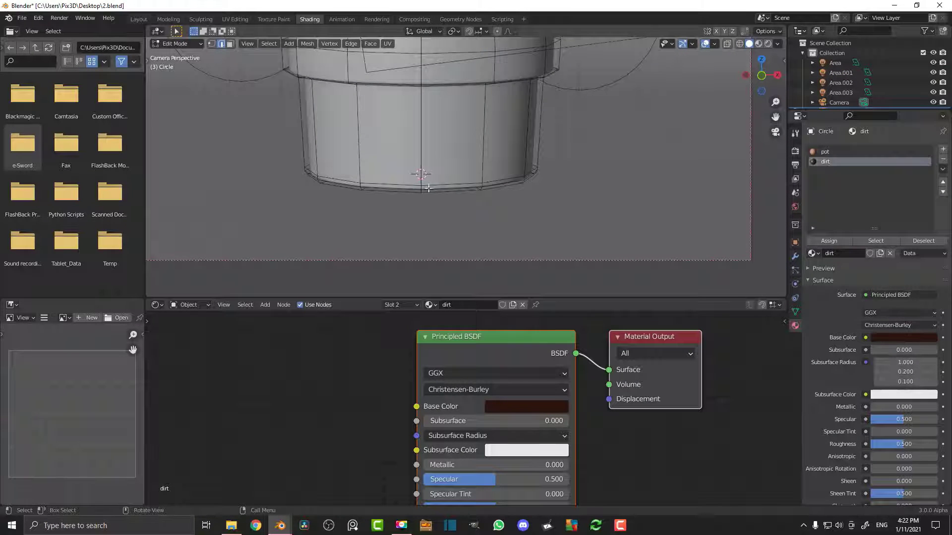
{"action": "key", "text": "z"}
{"action": "left_click", "coordinate": [275, 205]}
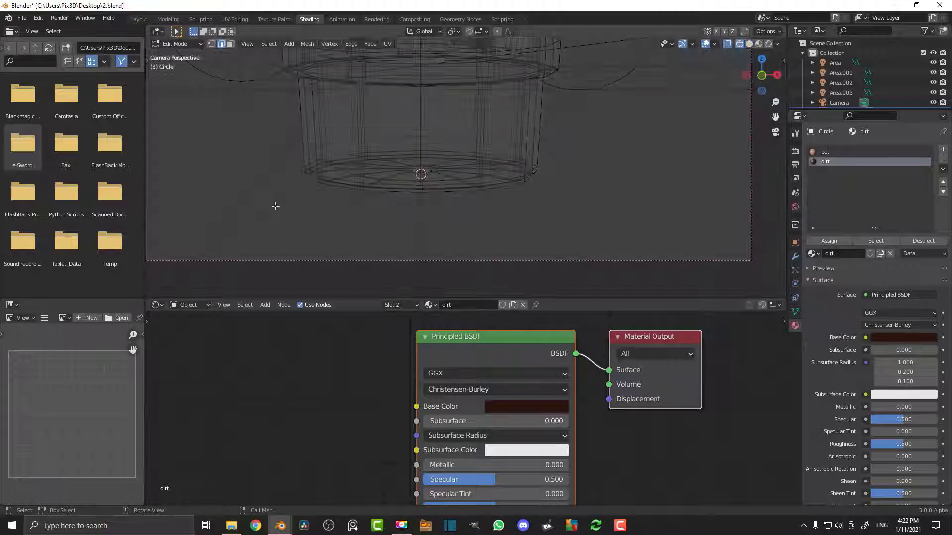
{"action": "key", "text": "a"}
{"action": "scroll", "coordinate": [626, 180], "scroll_direction": "up", "scroll_amount": 1}
{"action": "key", "text": "z"}
{"action": "left_click", "coordinate": [706, 197]}
{"action": "key", "text": "s"}
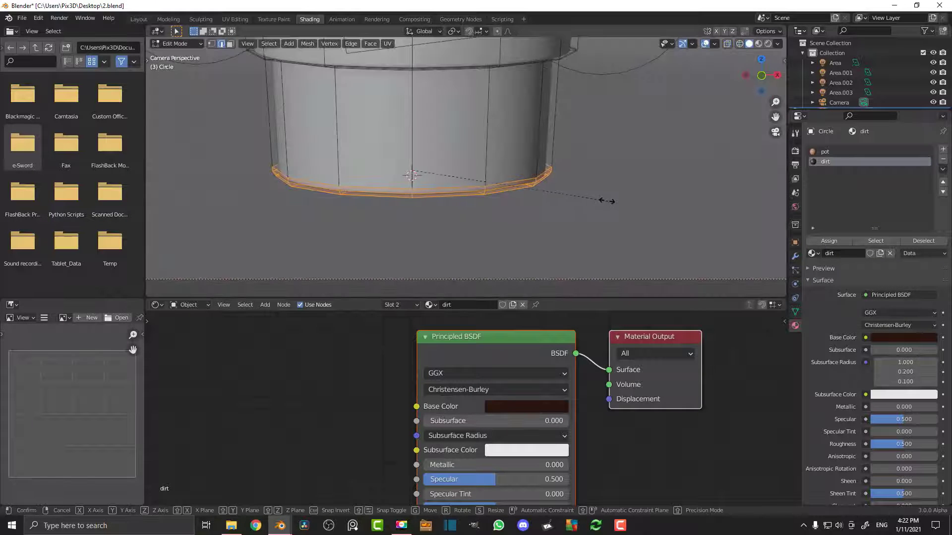
{"action": "left_click", "coordinate": [589, 198]}
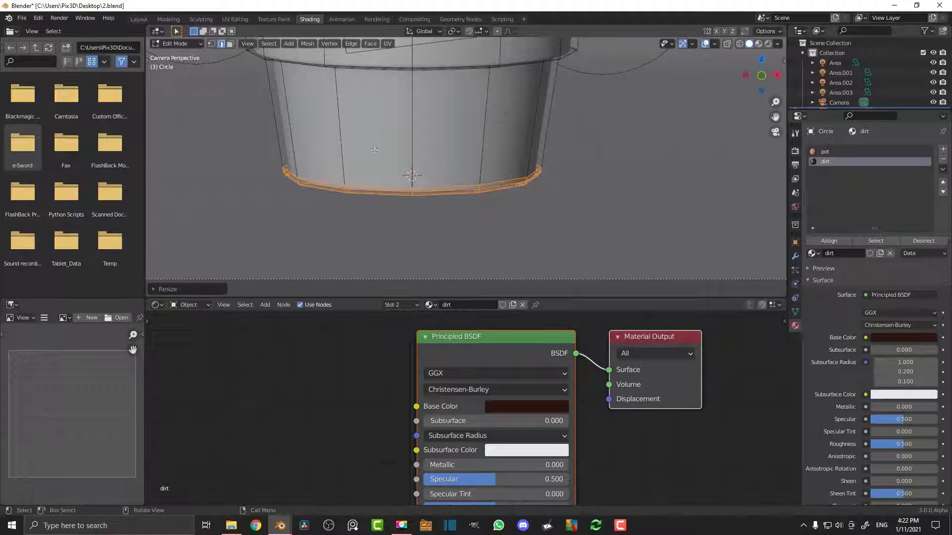
Add a horizontal loop cut around the middle of the pot's lower wall and return to Object Mode
{"action": "key", "text": "ctrl+r"}
{"action": "left_click", "coordinate": [411, 132]}
{"action": "left_click", "coordinate": [530, 148]}
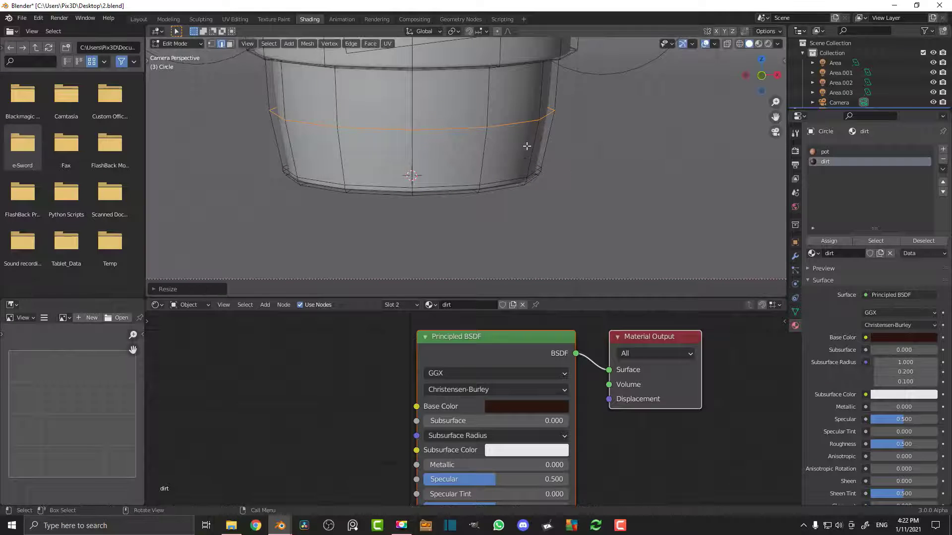
{"action": "key", "text": "Tab"}
{"action": "scroll", "coordinate": [530, 148], "scroll_direction": "down", "scroll_amount": 3}
{"action": "left_click", "coordinate": [536, 150]}
{"action": "middle_click_drag", "start_coordinate": [536, 149], "coordinate": [530, 201], "text": "shift"}
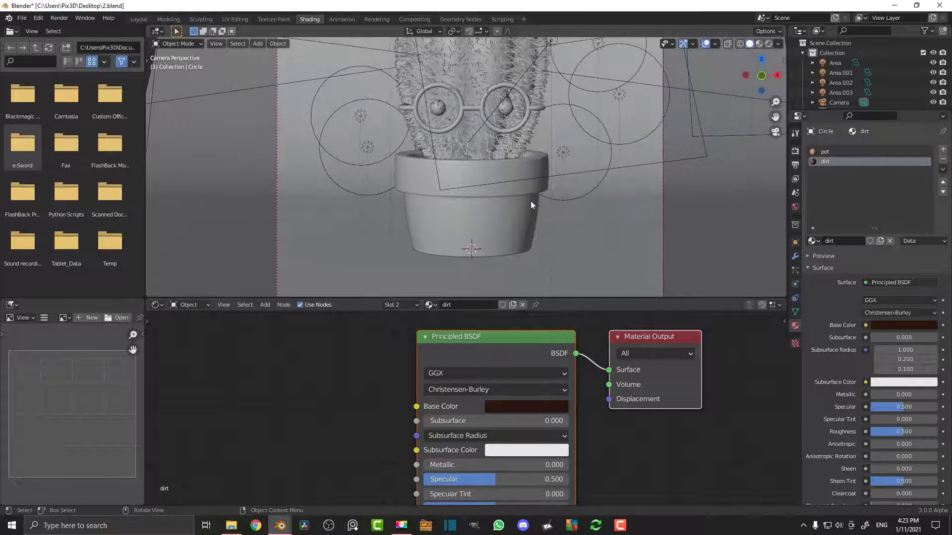
Select the edge loop near the pot's base in Edit Mode and scale it outward to about 1.01
{"action": "key", "text": "Tab"}
{"action": "left_click", "coordinate": [512, 246], "text": "alt"}
{"action": "middle_click_drag", "start_coordinate": [512, 247], "coordinate": [505, 233], "text": "shift"}
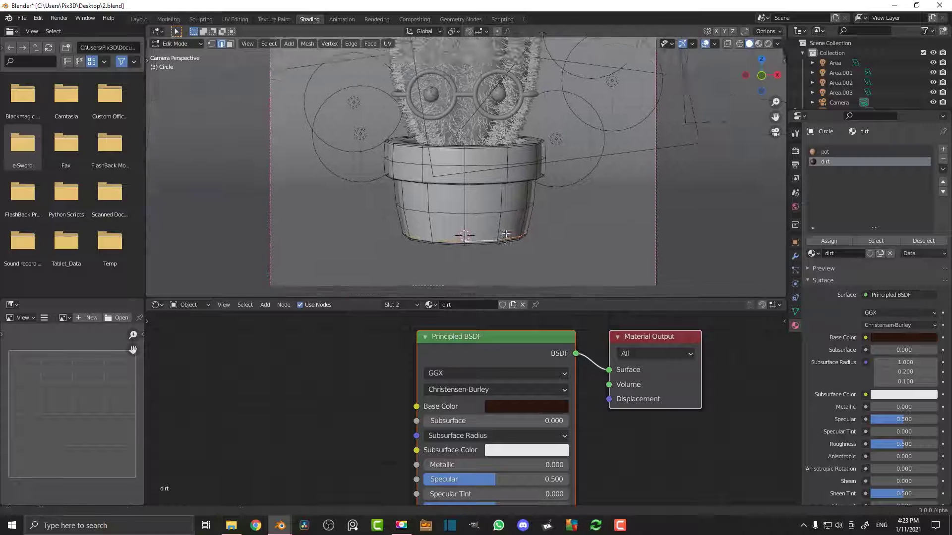
{"action": "scroll", "coordinate": [505, 233], "scroll_direction": "up", "scroll_amount": 4}
{"action": "key", "text": "s"}
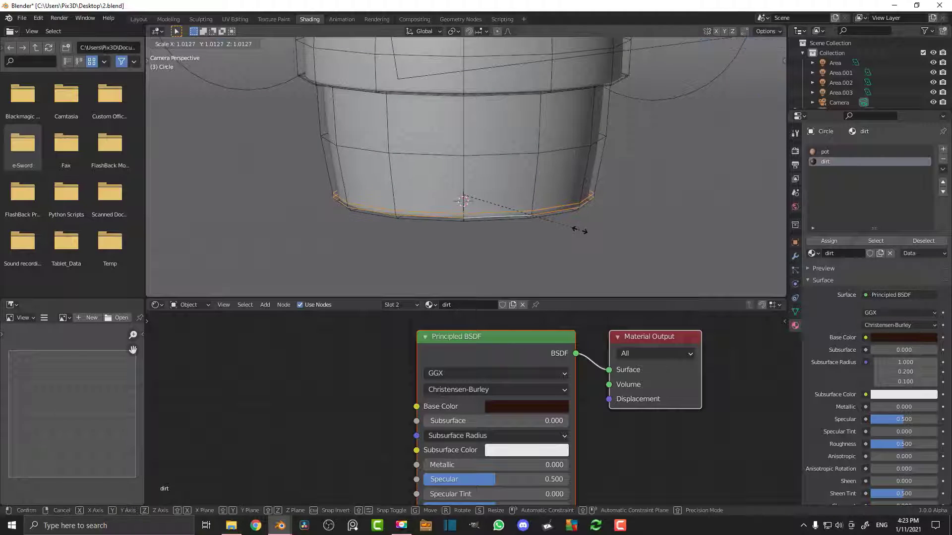
{"action": "left_click", "coordinate": [580, 232]}
{"action": "key", "text": "Tab"}
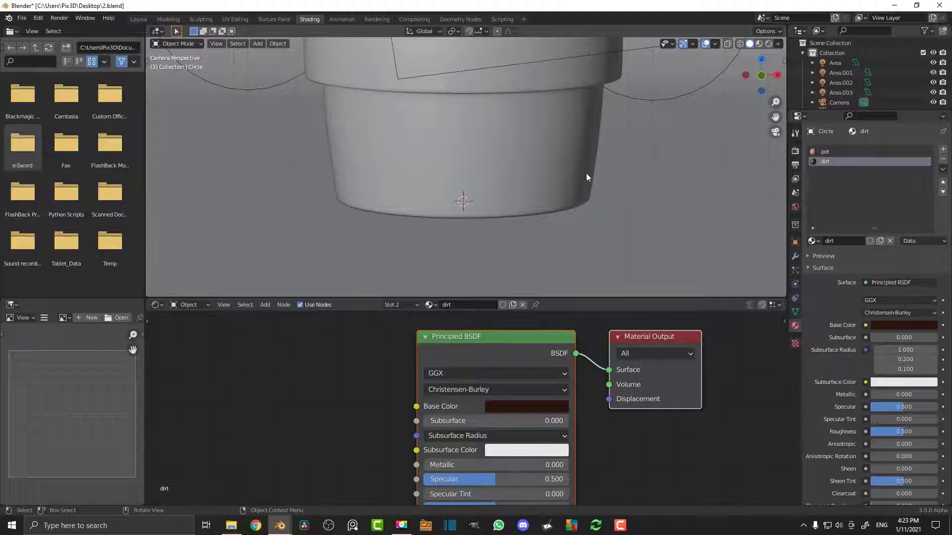
Check the tapered pot and lighting through the camera in Rendered shading
{"action": "scroll", "coordinate": [586, 173], "scroll_direction": "down", "scroll_amount": 3}
{"action": "scroll", "coordinate": [500, 194], "scroll_direction": "down", "scroll_amount": 4}
{"action": "key", "text": "z"}
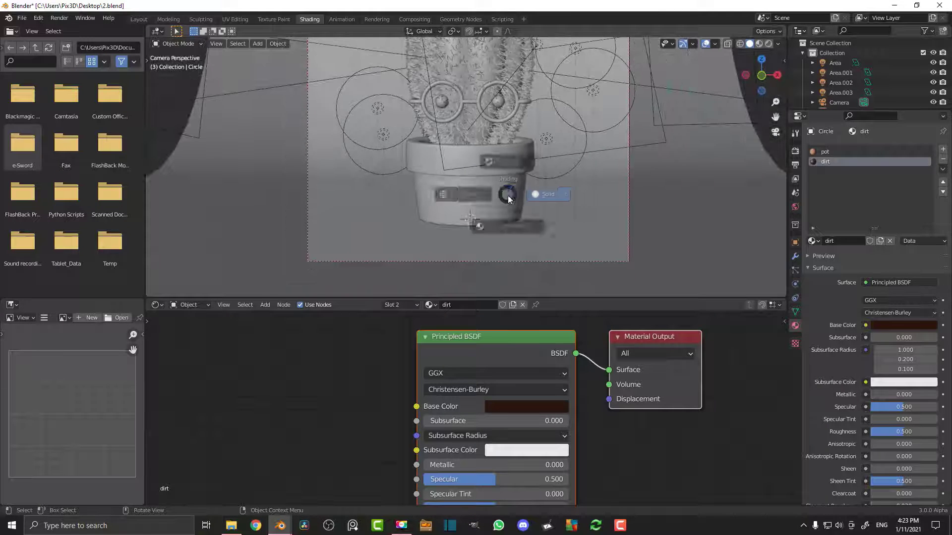
{"action": "left_click", "coordinate": [570, 197]}
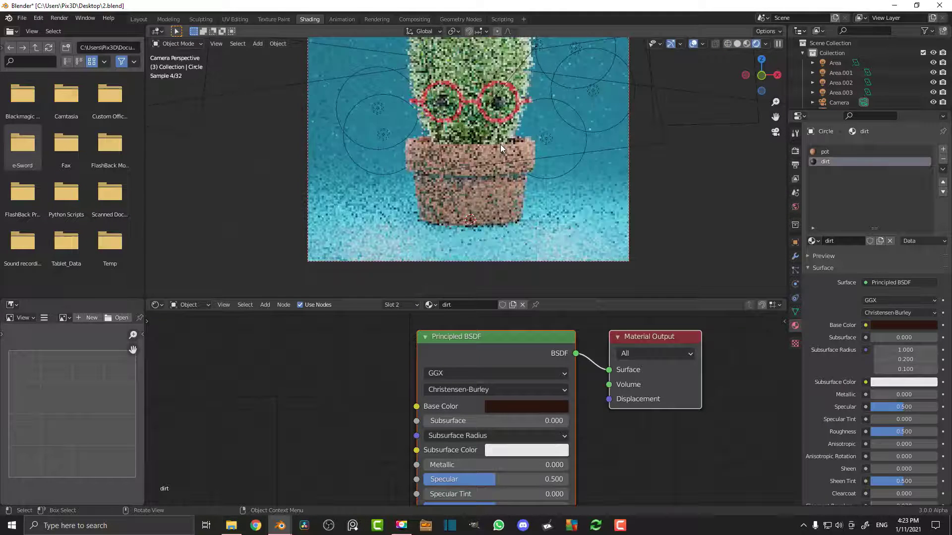
{"action": "scroll", "coordinate": [521, 153], "scroll_direction": "down", "scroll_amount": 1}
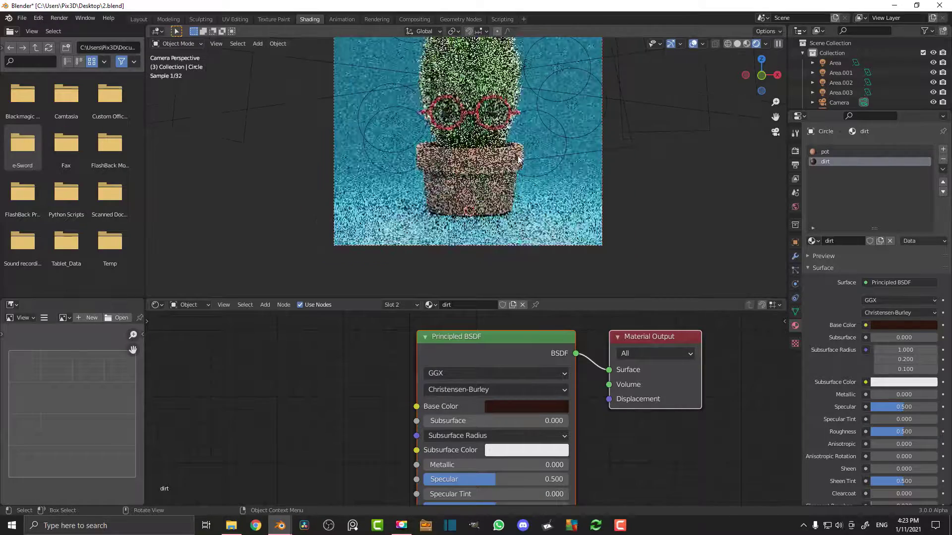
{"action": "middle_click_drag", "start_coordinate": [521, 151], "coordinate": [517, 180], "text": "shift"}
Return to Solid shading, save the file and render the image
{"action": "key", "text": "z"}
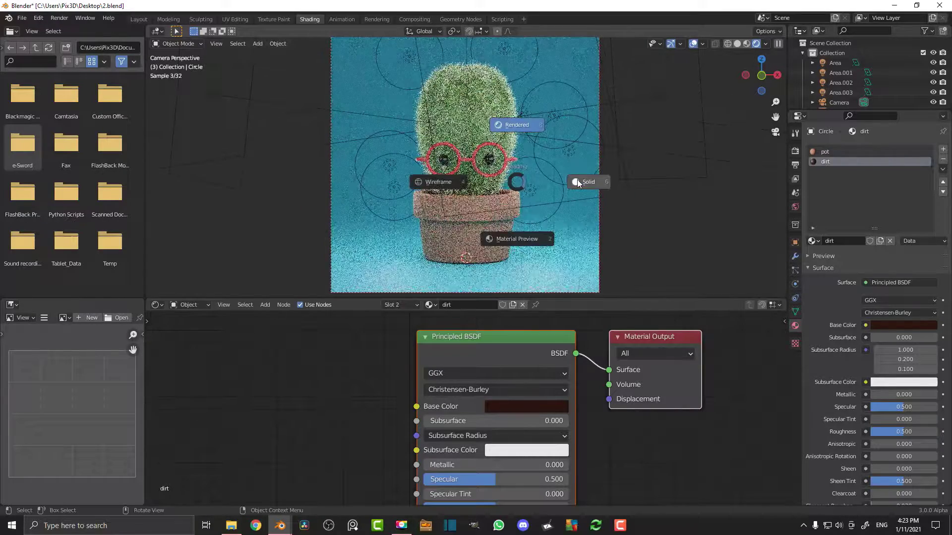
{"action": "left_click", "coordinate": [576, 180]}
{"action": "key", "text": "ctrl+s"}
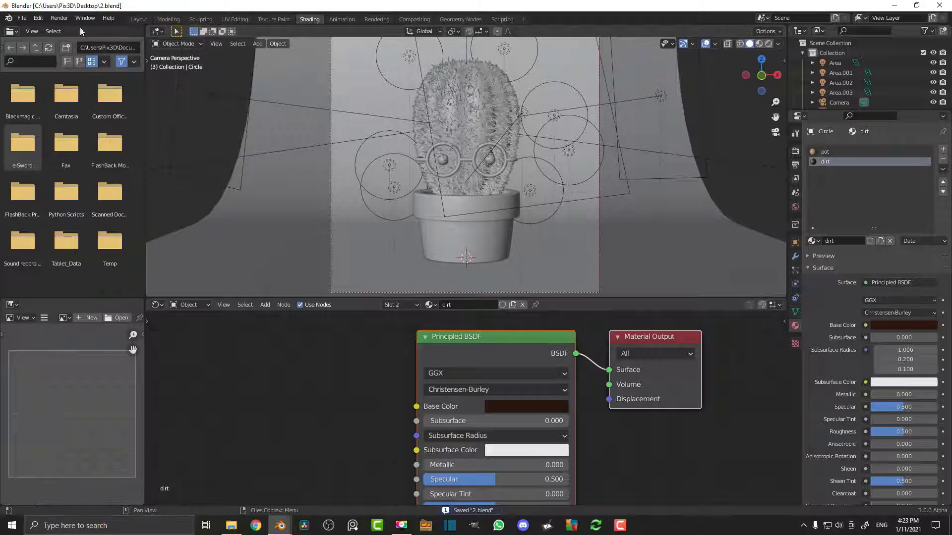
{"action": "left_click", "coordinate": [59, 18]}
{"action": "left_click", "coordinate": [74, 28]}
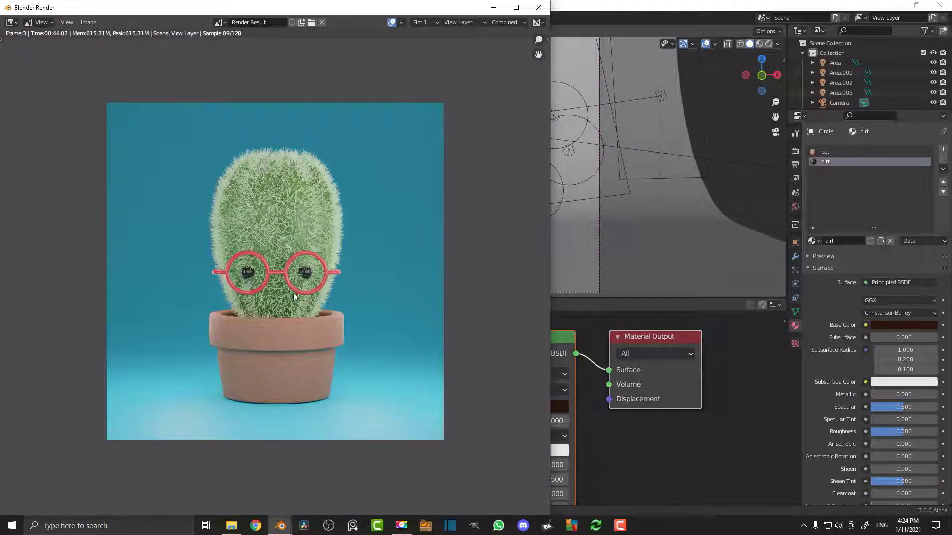
Maximize the render window and examine the cactus, glasses and pot in the rendered image
{"action": "key", "text": "super+Up"}
{"action": "scroll", "coordinate": [584, 293], "scroll_direction": "up", "scroll_amount": 5}
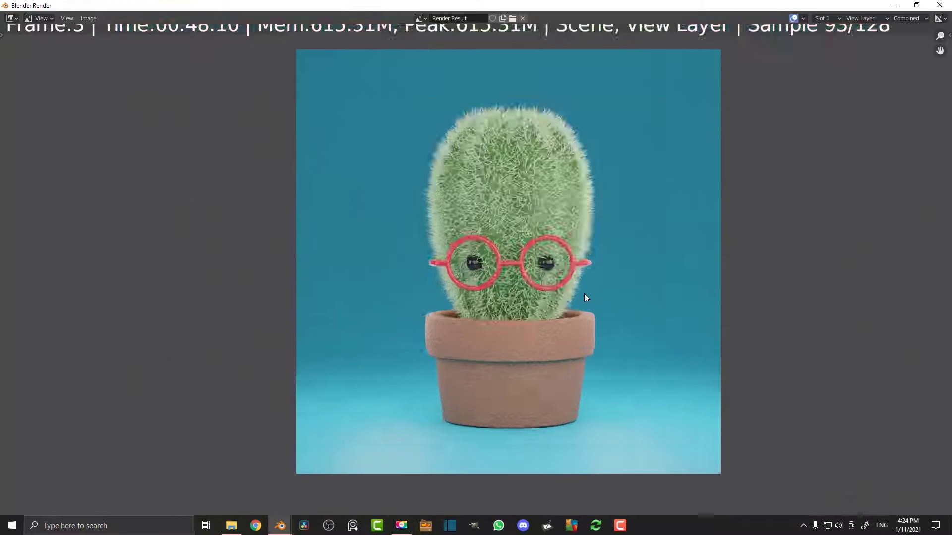
{"action": "scroll", "coordinate": [584, 292], "scroll_direction": "down", "scroll_amount": 3}
{"action": "middle_click_drag", "start_coordinate": [587, 297], "coordinate": [540, 286]}
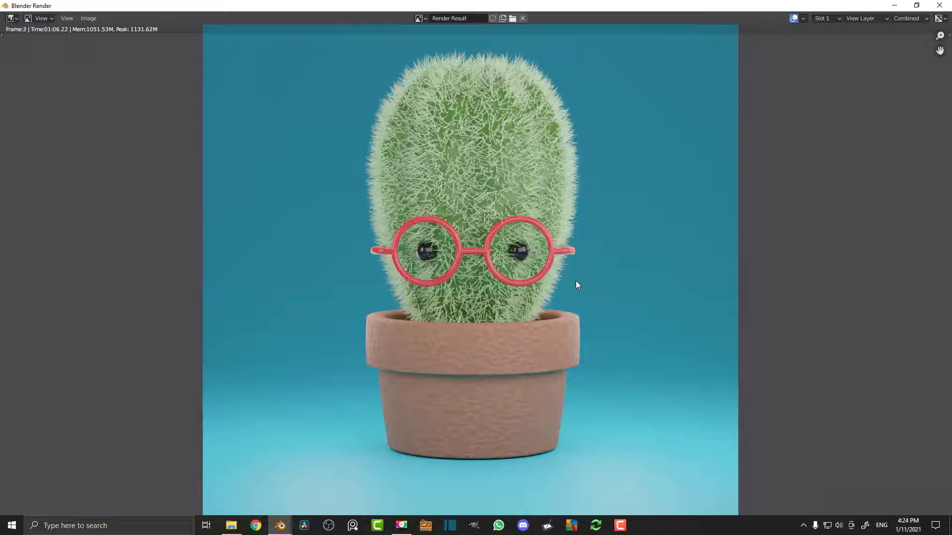
{"action": "scroll", "coordinate": [577, 284], "scroll_direction": "down", "scroll_amount": 1}
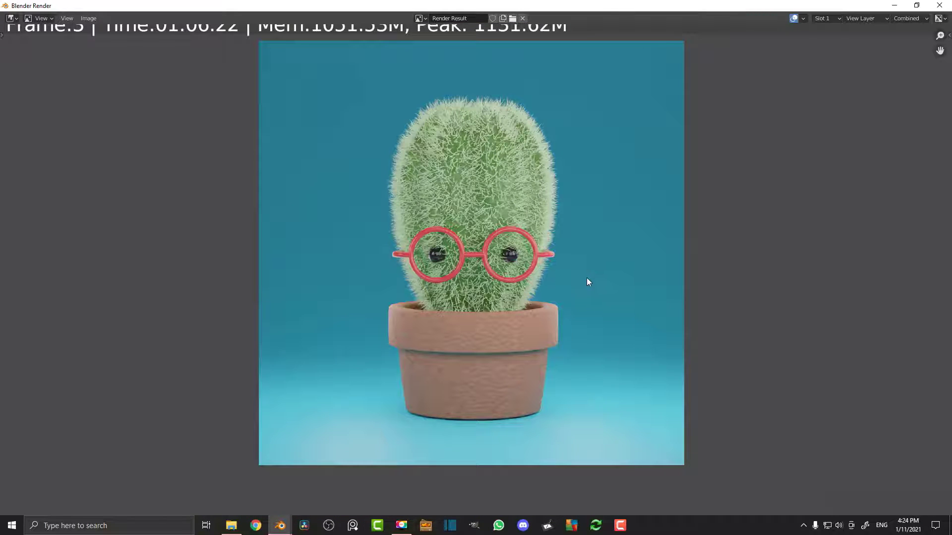
{"action": "middle_click_drag", "start_coordinate": [588, 275], "coordinate": [588, 278]}
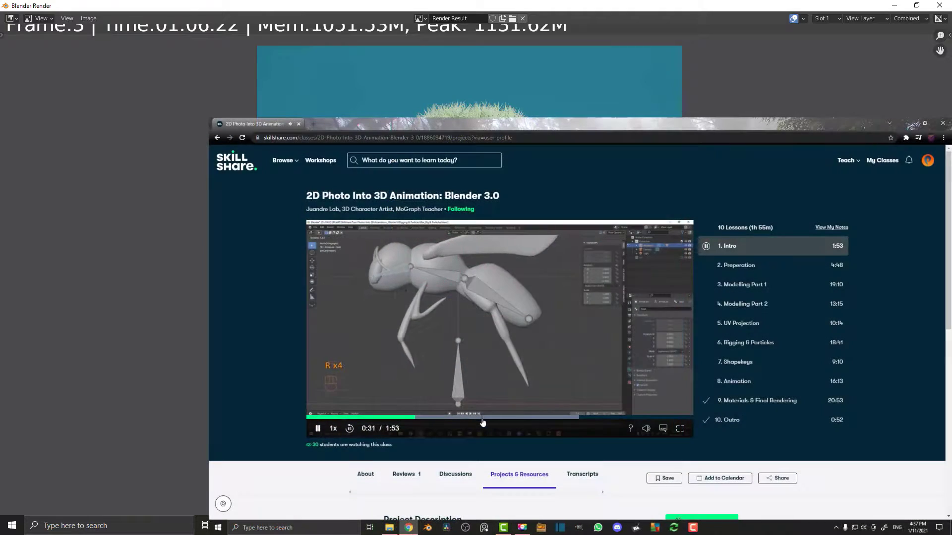
{"action": "left_click", "coordinate": [483, 418]}
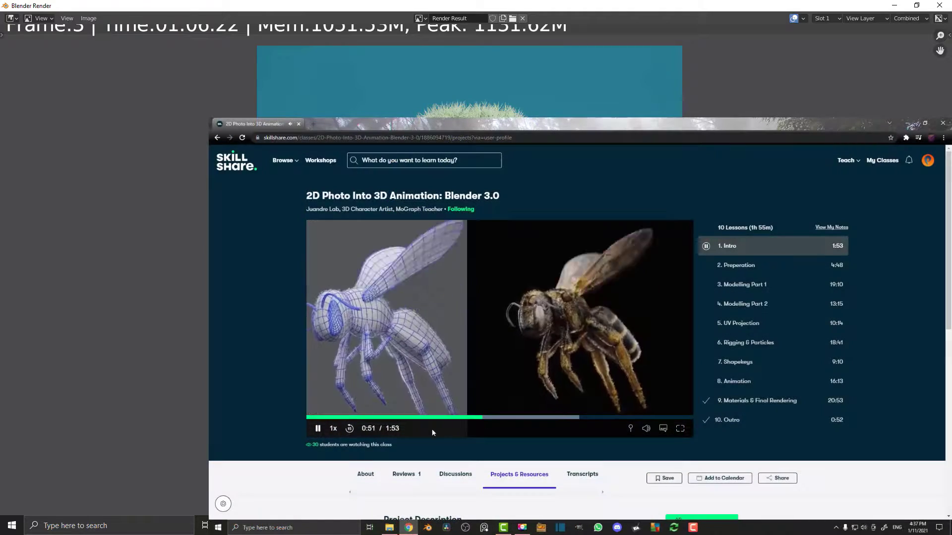